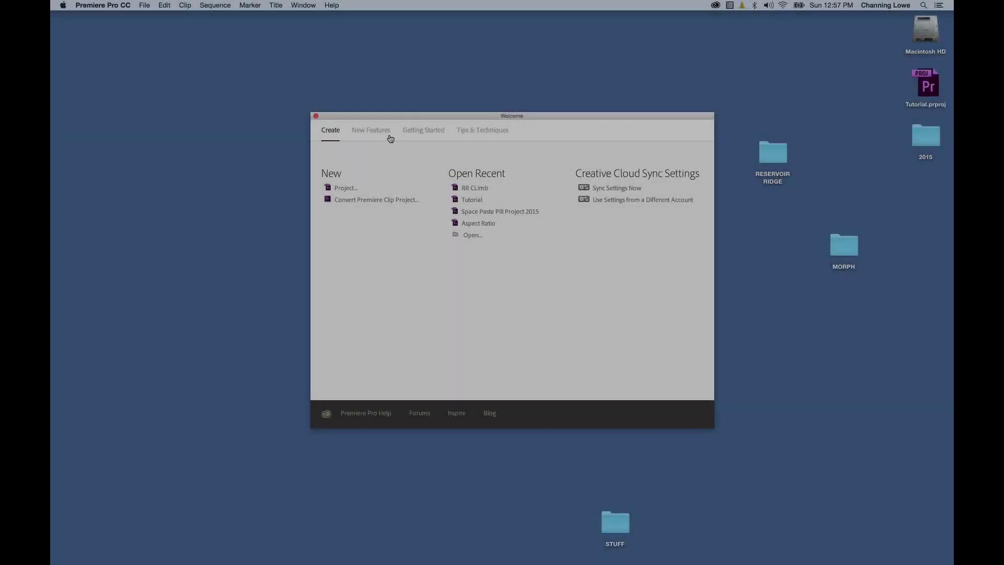
Reposition the Welcome window and browse its Getting Started tutorials page.
left_click_drag(377, 117, 344, 104)
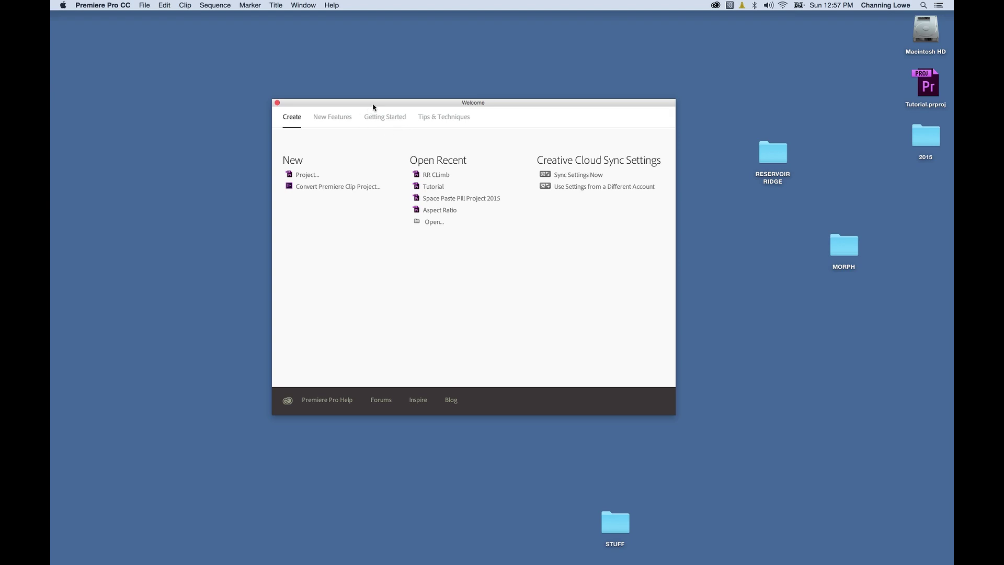
left_click_drag(374, 105, 378, 96)
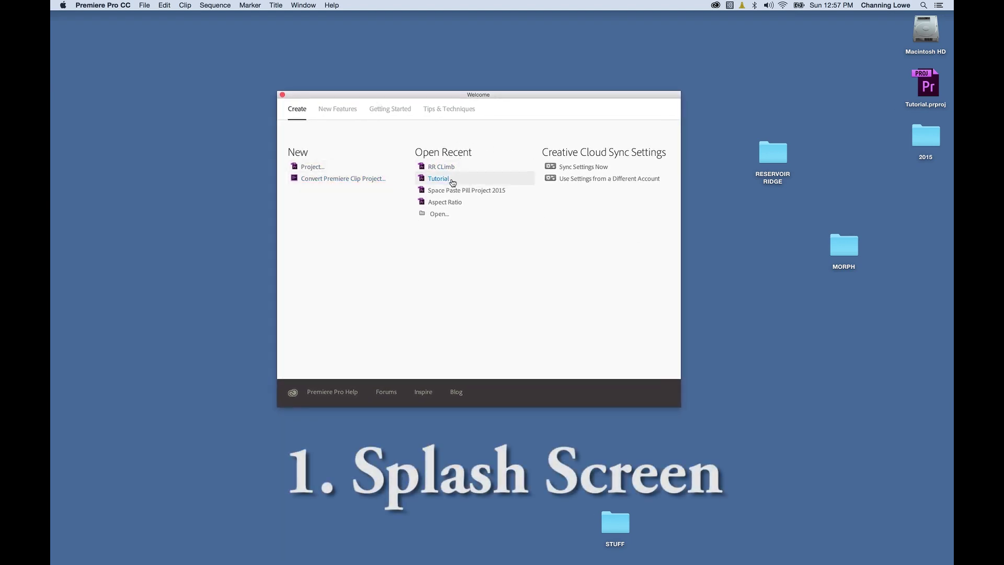
left_click(385, 110)
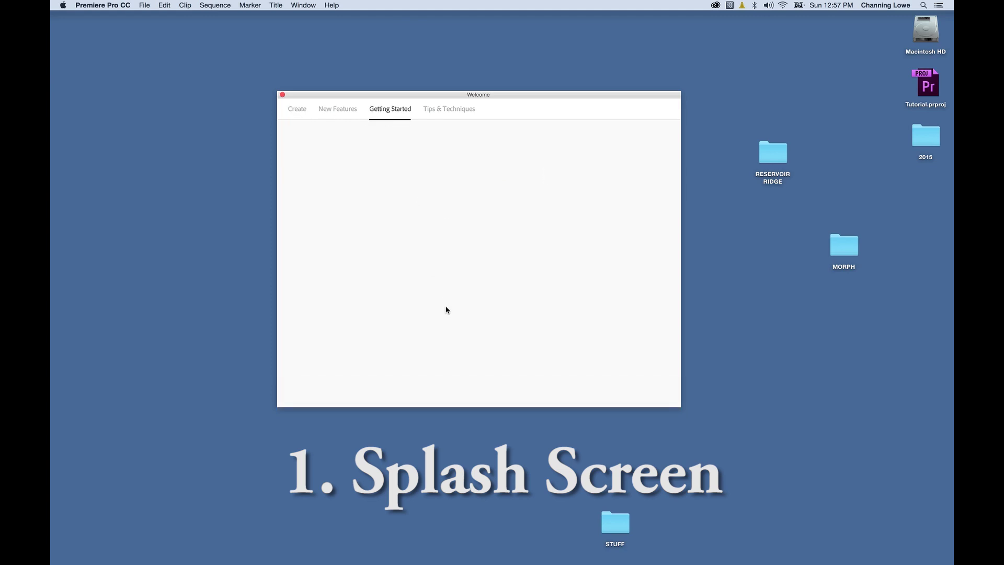
left_click(393, 109)
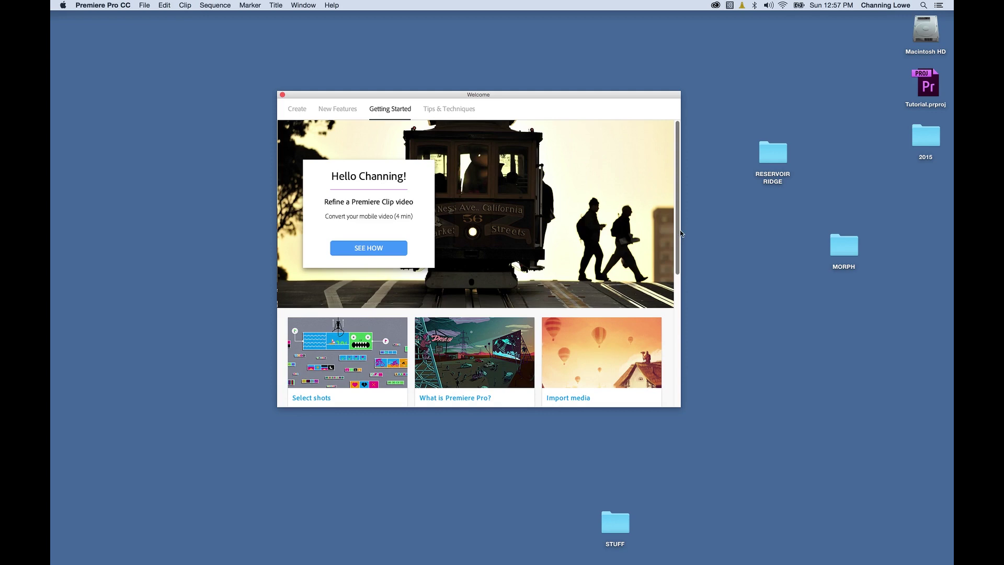
left_click_drag(680, 235, 674, 211)
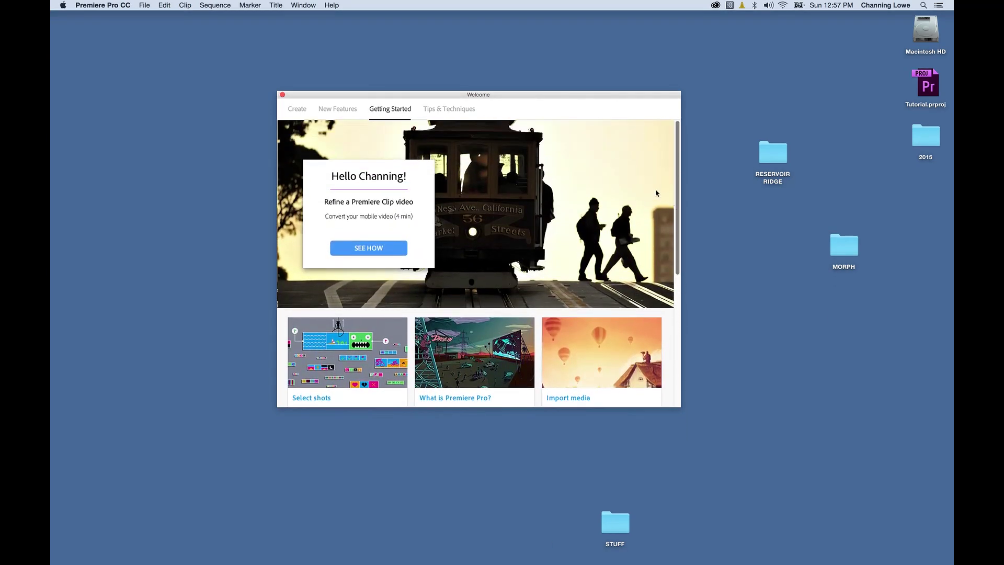
left_click(378, 112)
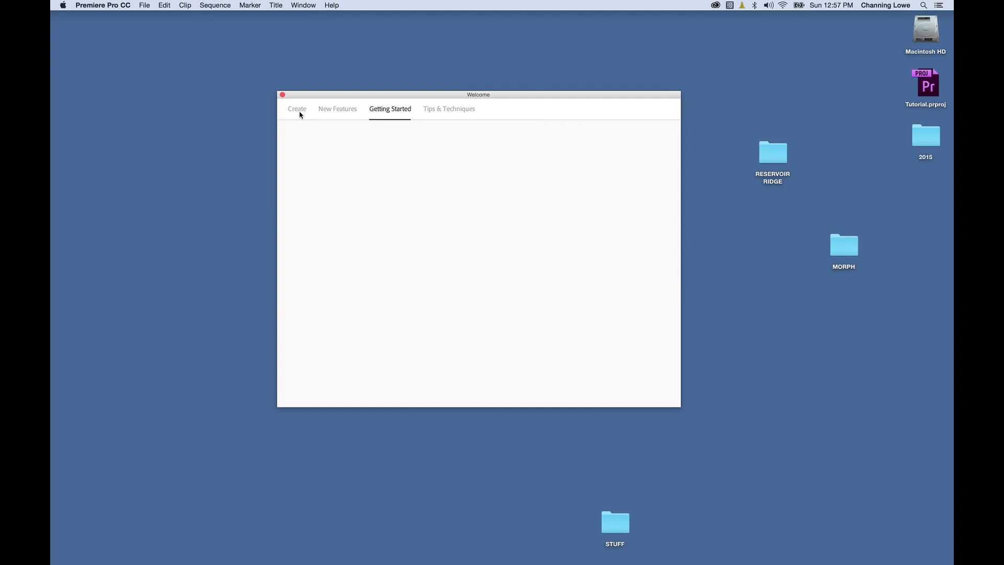
Return the Welcome window to its Create page and shift it slightly right and down.
left_click(296, 110)
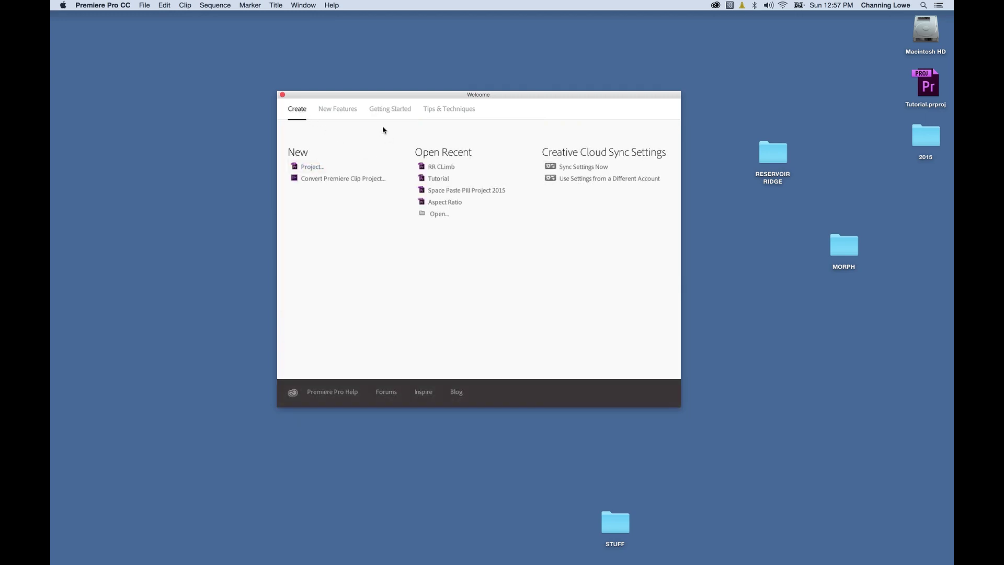
left_click_drag(370, 98, 391, 108)
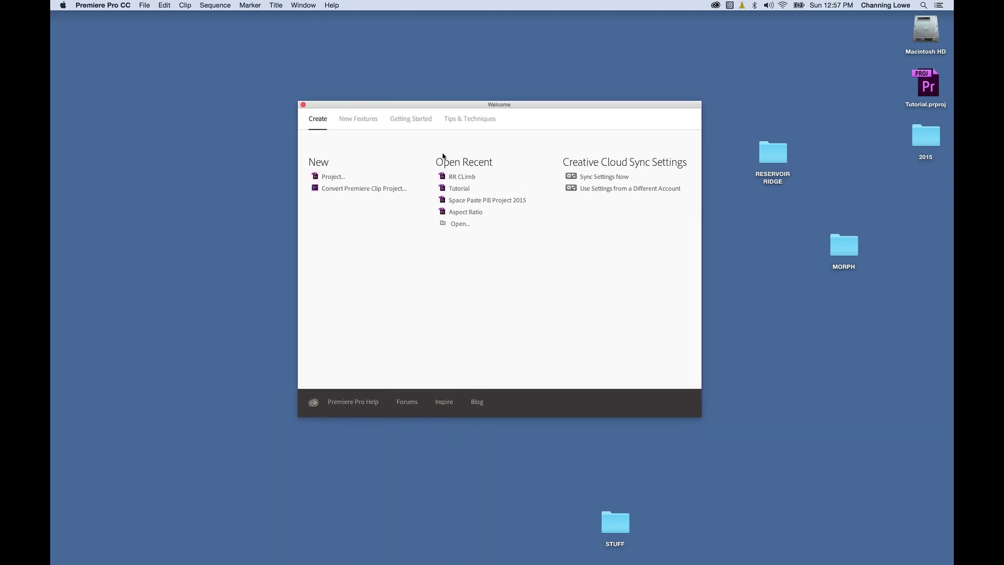
Create a new project named STUFF, saved to the Desktop.
left_click(339, 180)
left_click(553, 152)
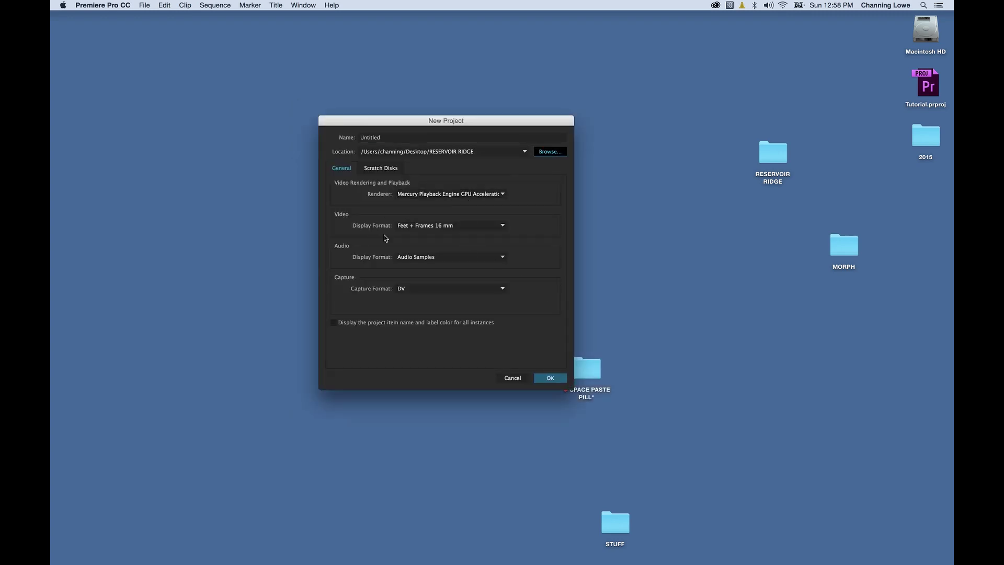
key("super+shift+d")
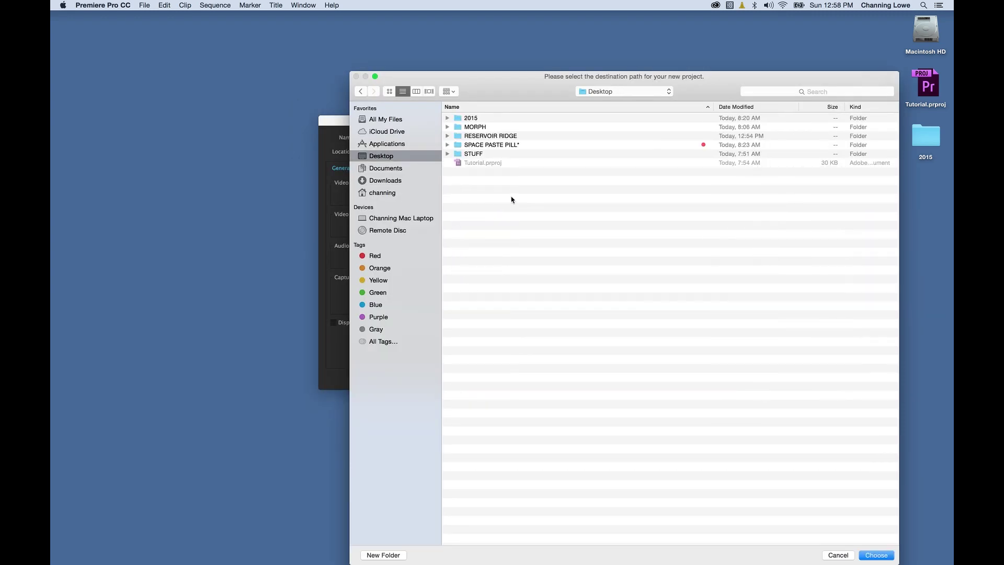
key("Return")
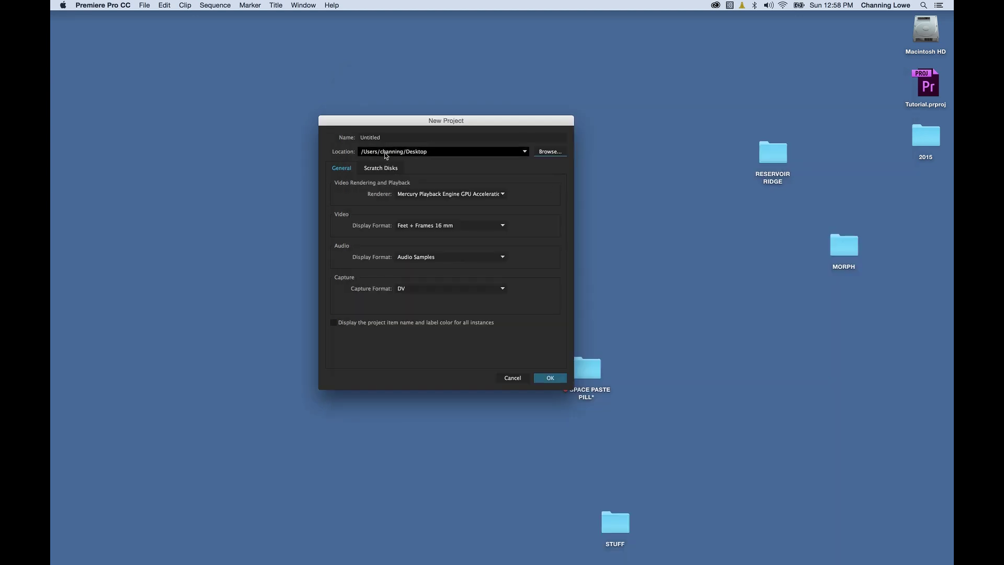
left_click(370, 138)
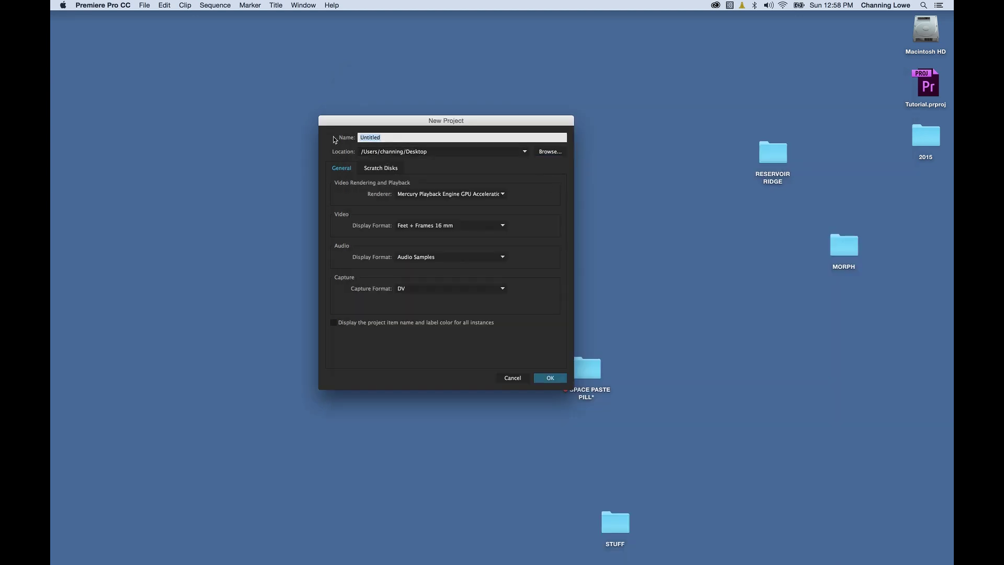
type("STUFF")
key("Return")
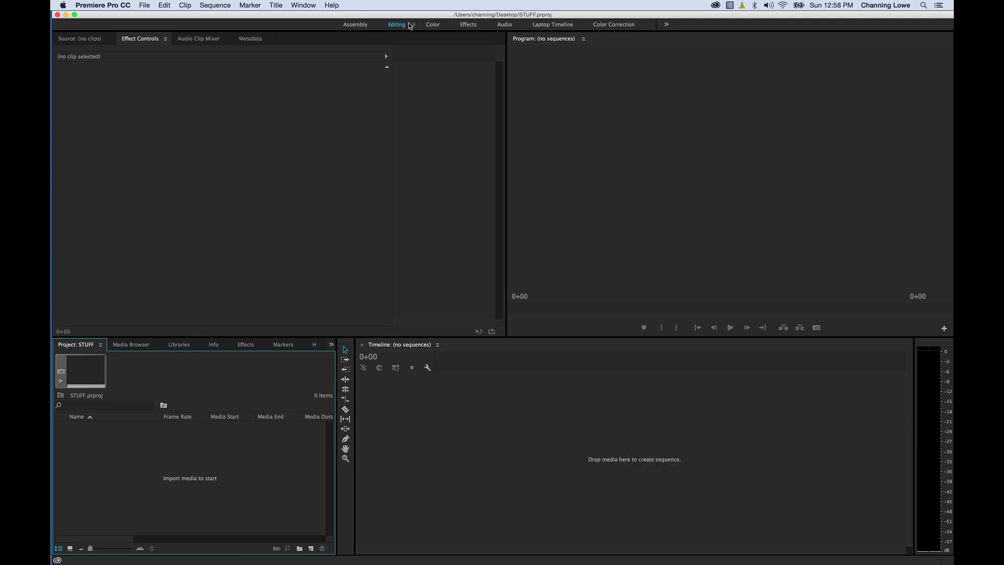
Reset the Editing workspace with Window > Workspaces > Reset to Saved Layout.
left_click(313, 6)
mouse_move(310, 17)
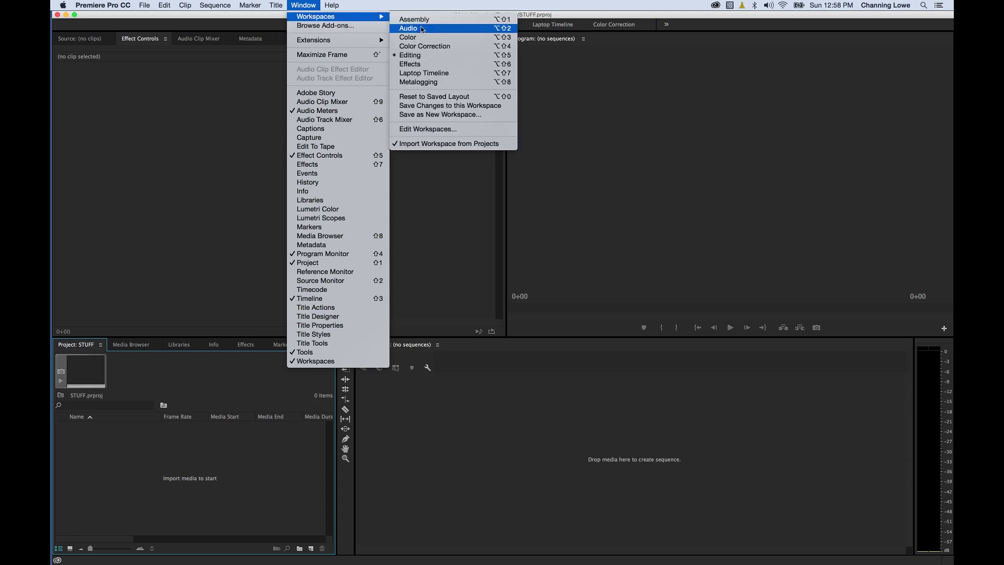
left_click(434, 98)
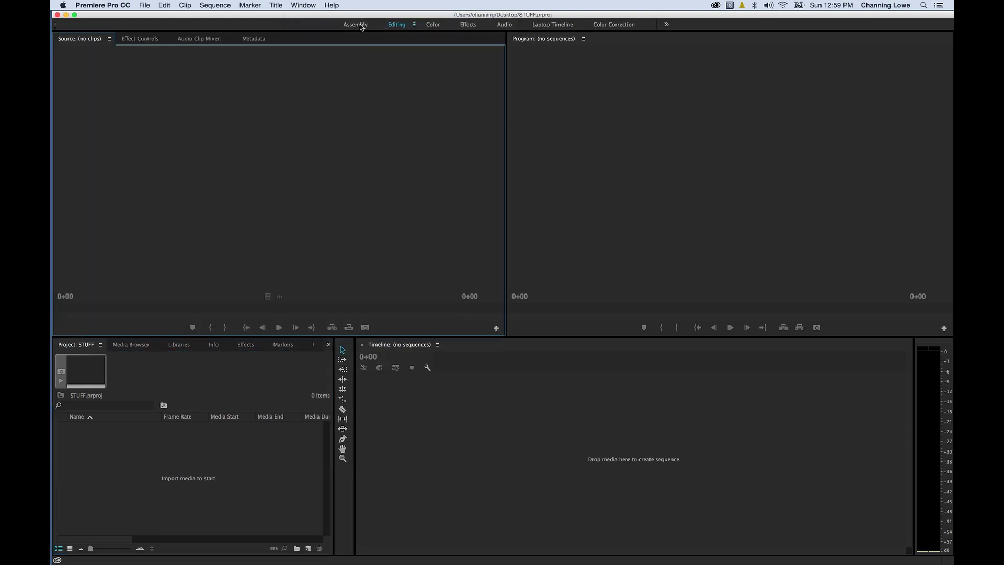
Cycle through the Effects, Editing and Assembly workspaces, ending on the Color workspace.
left_click(470, 25)
left_click(433, 24)
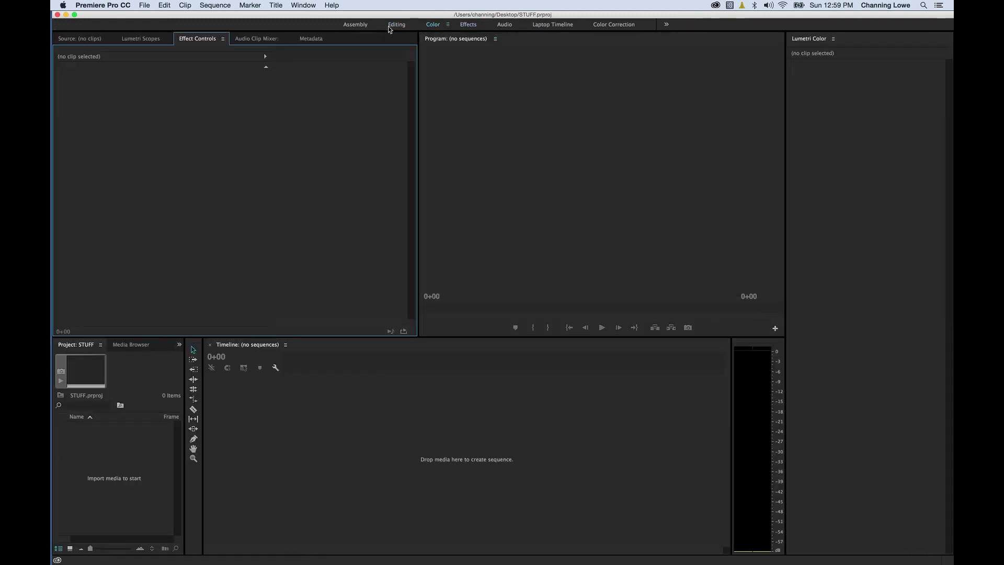
left_click(322, 6)
left_click(493, 92)
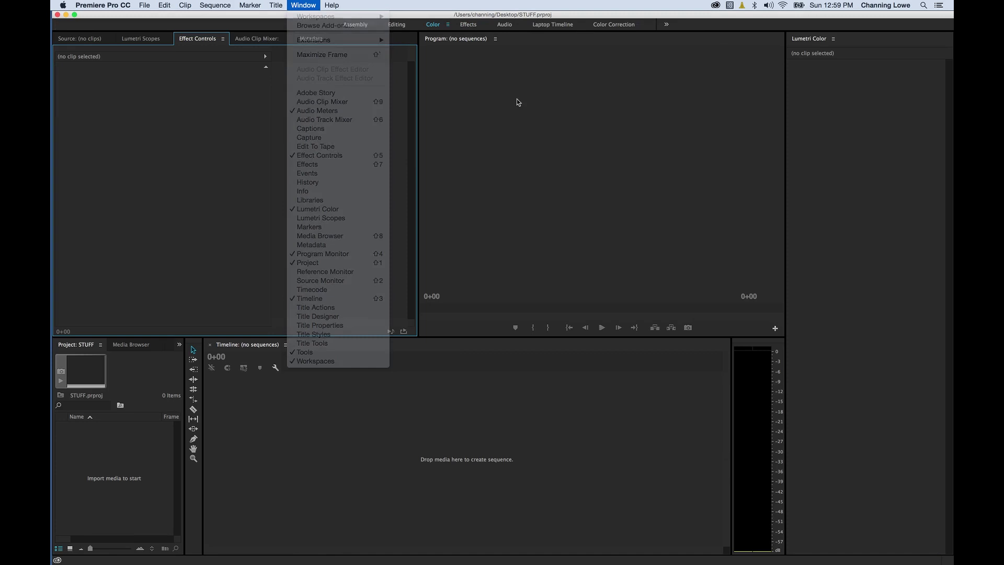
left_click(390, 25)
left_click(367, 25)
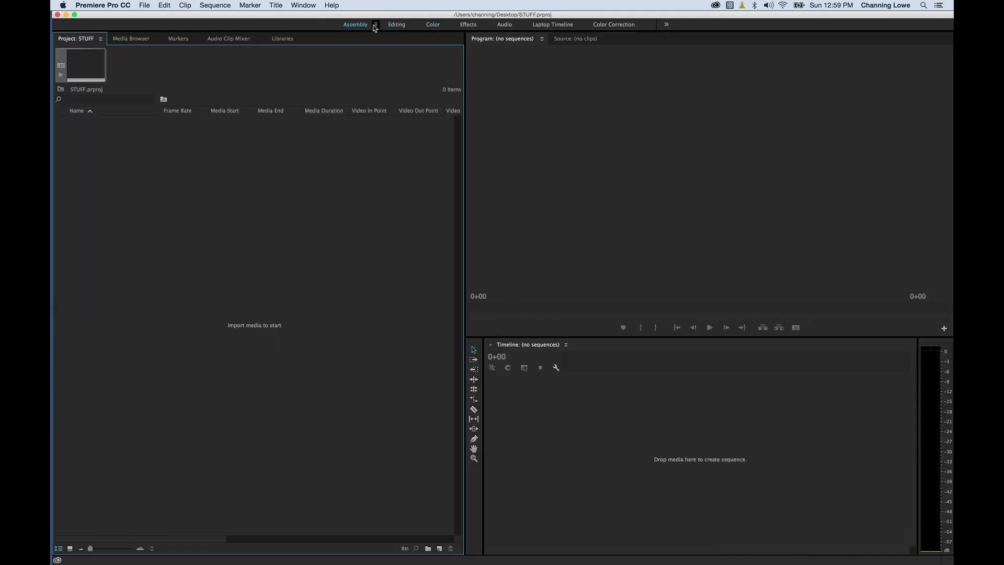
left_click(406, 26)
left_click(432, 25)
left_click(468, 25)
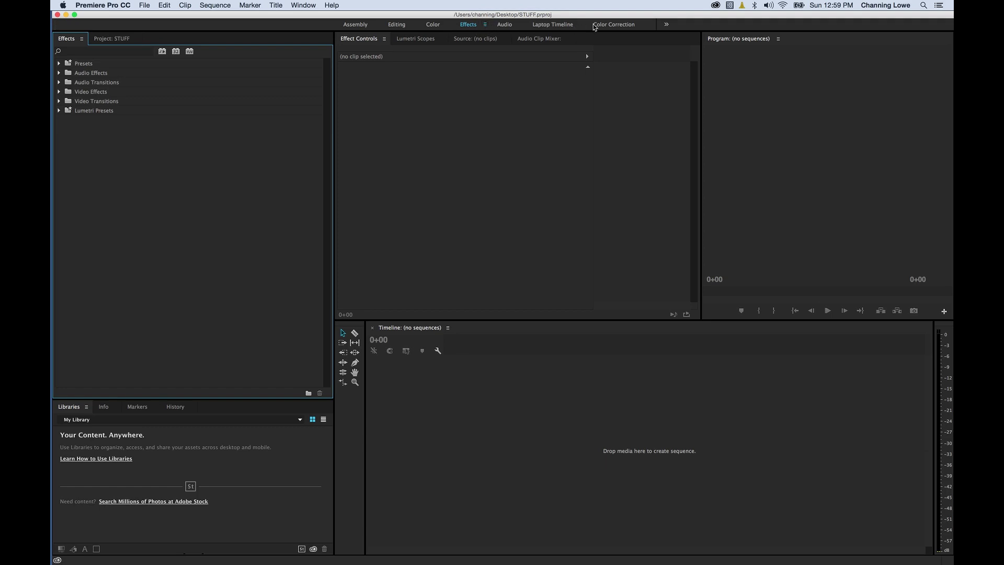
left_click(433, 25)
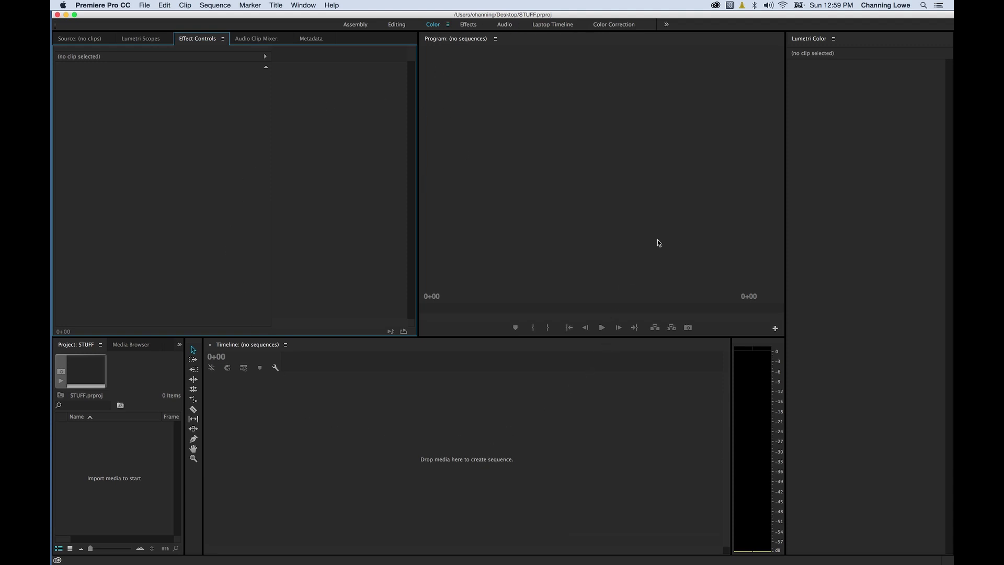
Try the Laptop Timeline workspace, then switch back to Editing via Window > Workspaces.
left_click(539, 26)
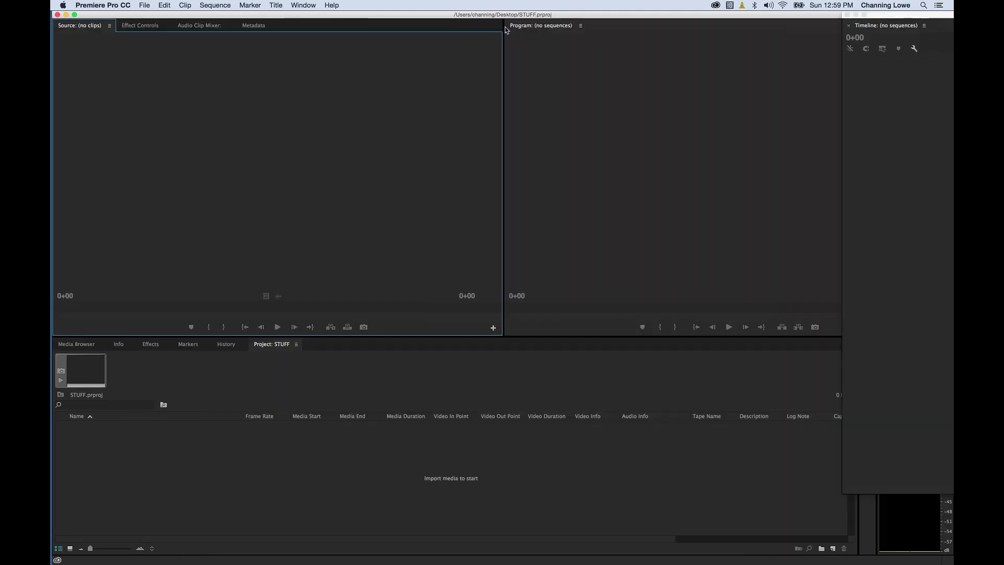
left_click(313, 6)
mouse_move(376, 17)
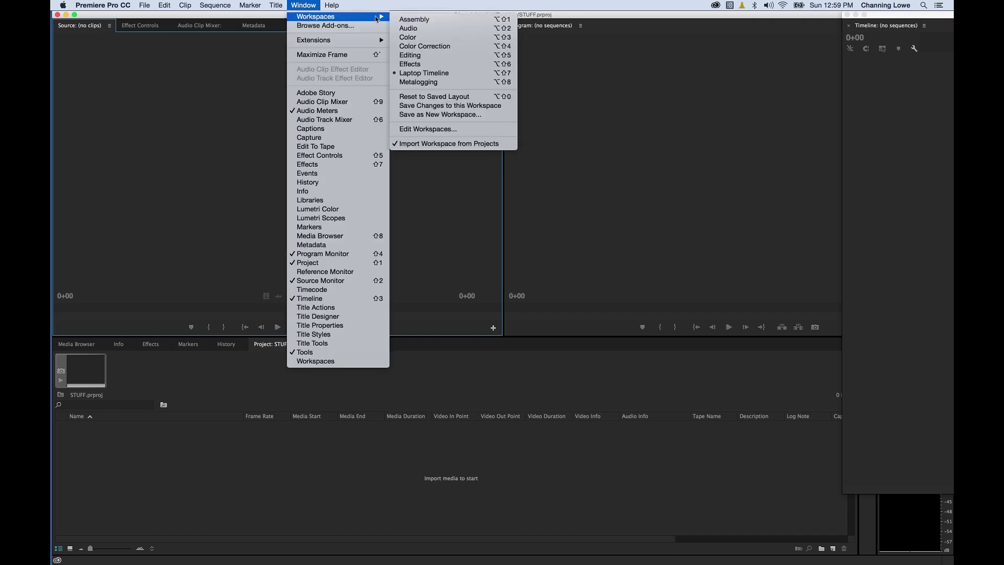
left_click(422, 55)
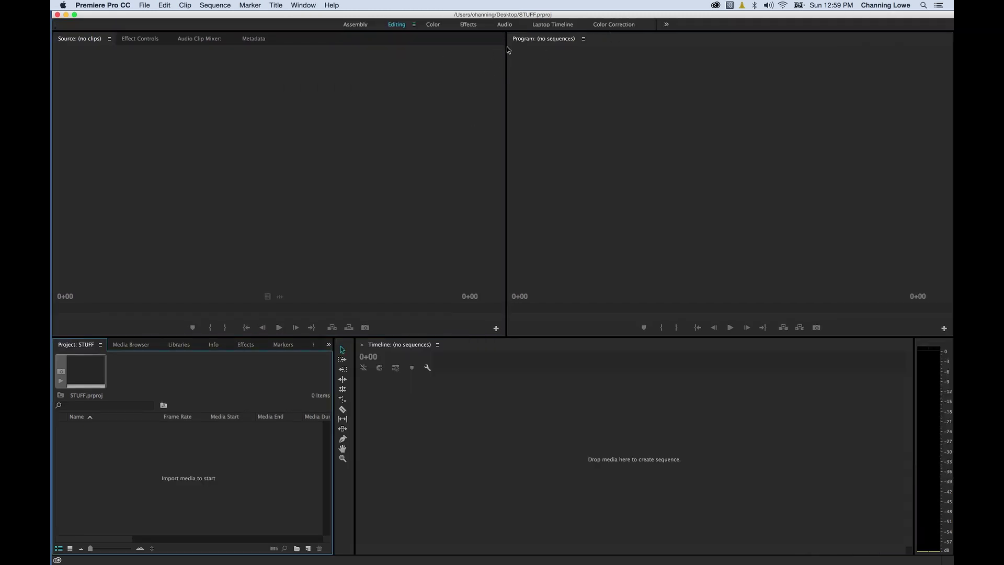
Move the Program monitor and Project: STUFF panels, then reset Editing to its saved layout.
left_click_drag(523, 40, 440, 356)
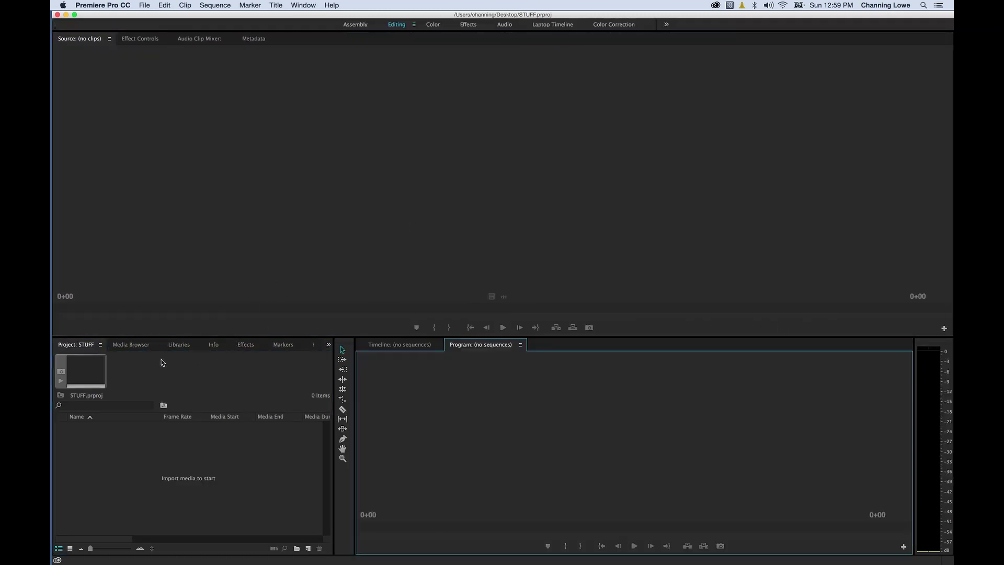
left_click_drag(95, 348, 232, 238)
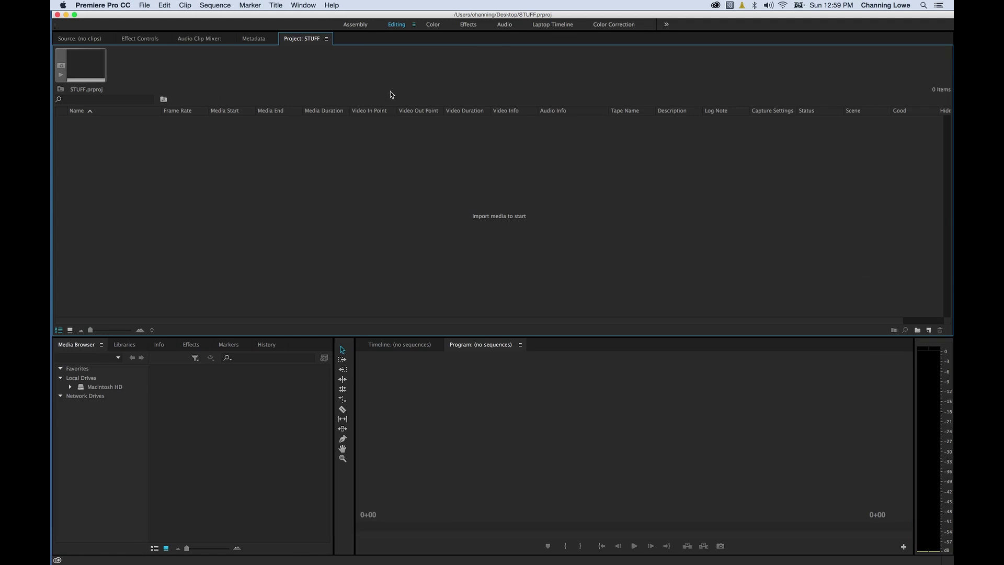
left_click(309, 8)
mouse_move(327, 17)
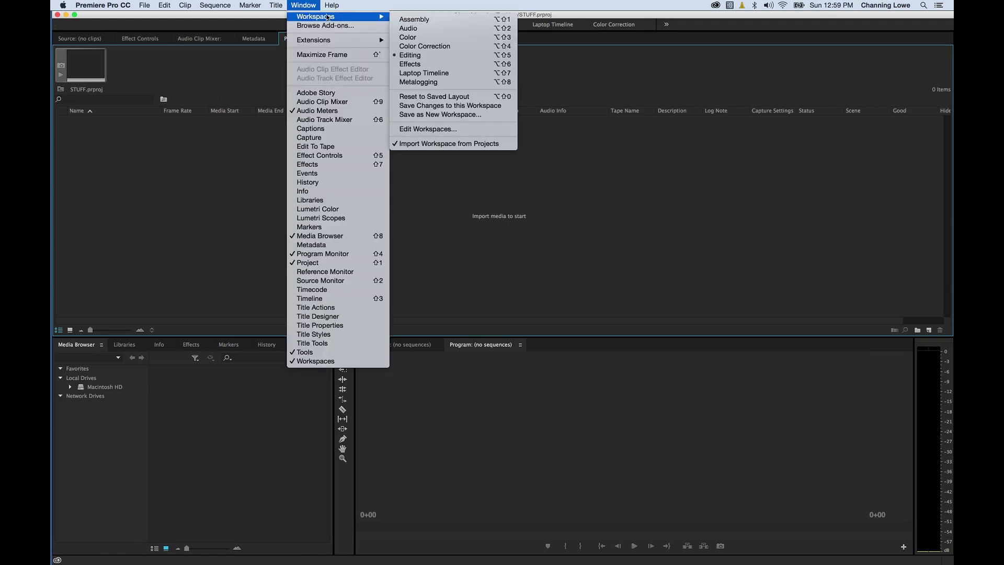
left_click(451, 99)
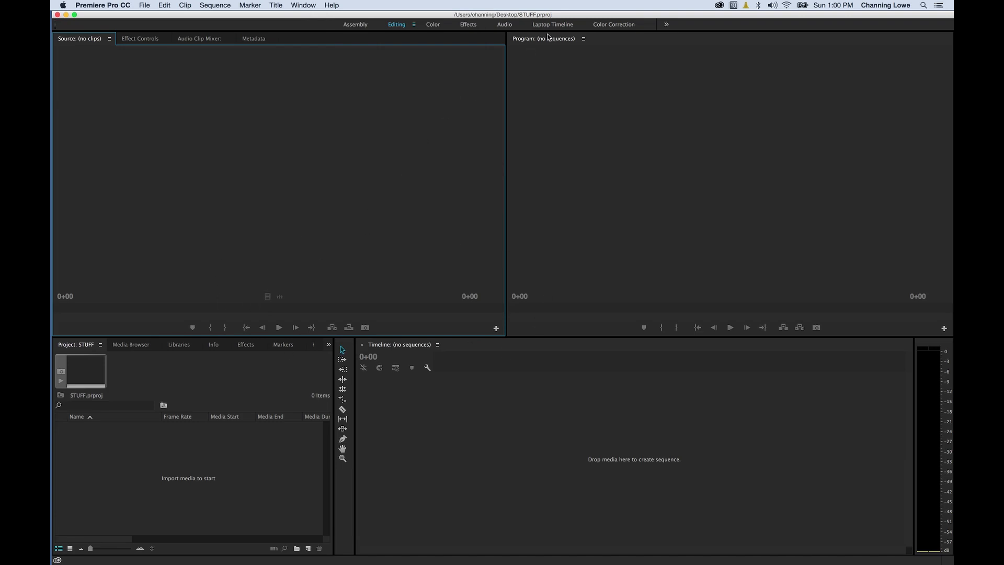
Import FINAL EDIT.mp4, build a FINAL EDIT sequence from it, and zoom the timeline in.
double_click(164, 457)
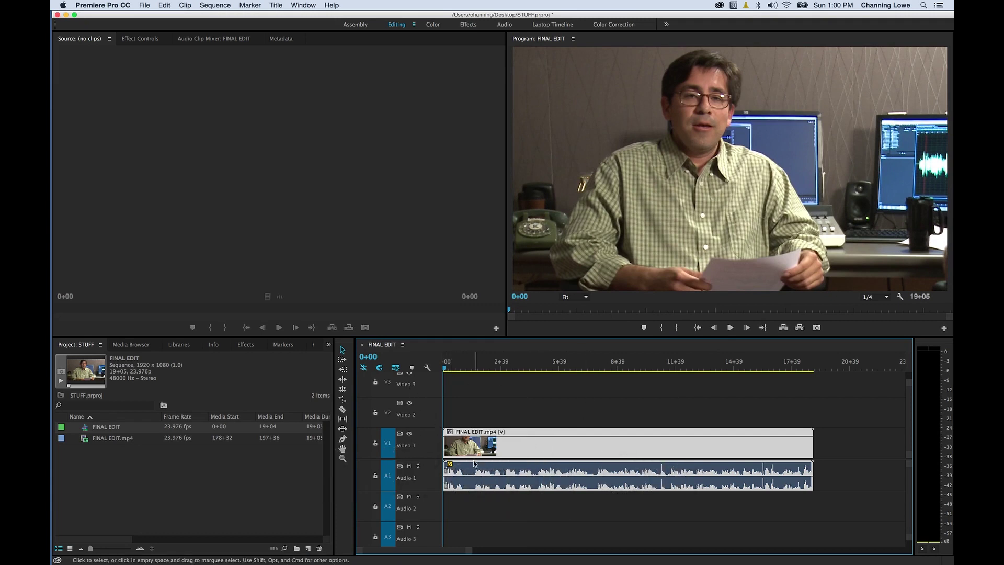
key("=")
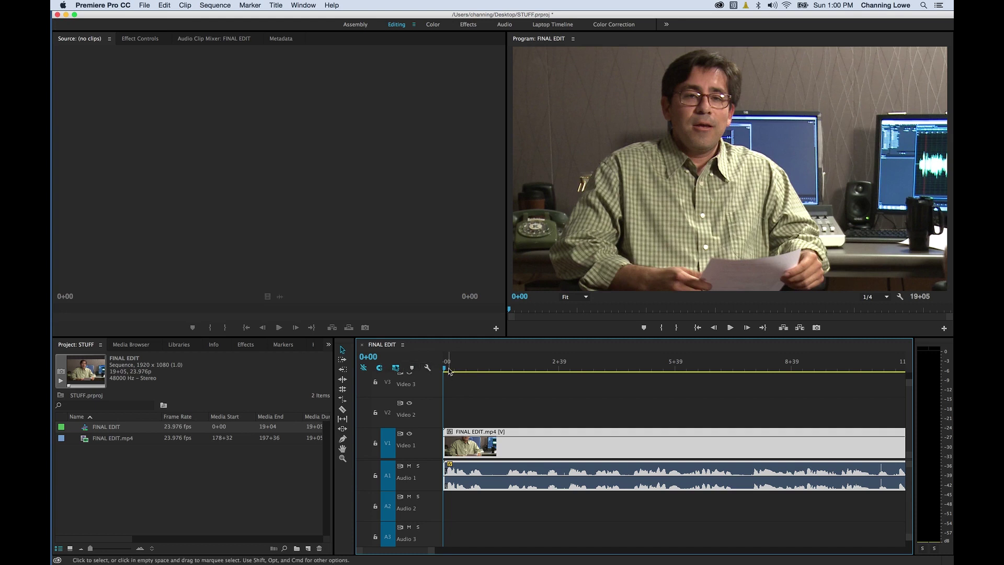
Scrub and play the interview opening, and set playback resolution to Full.
left_click_drag(446, 370, 449, 372)
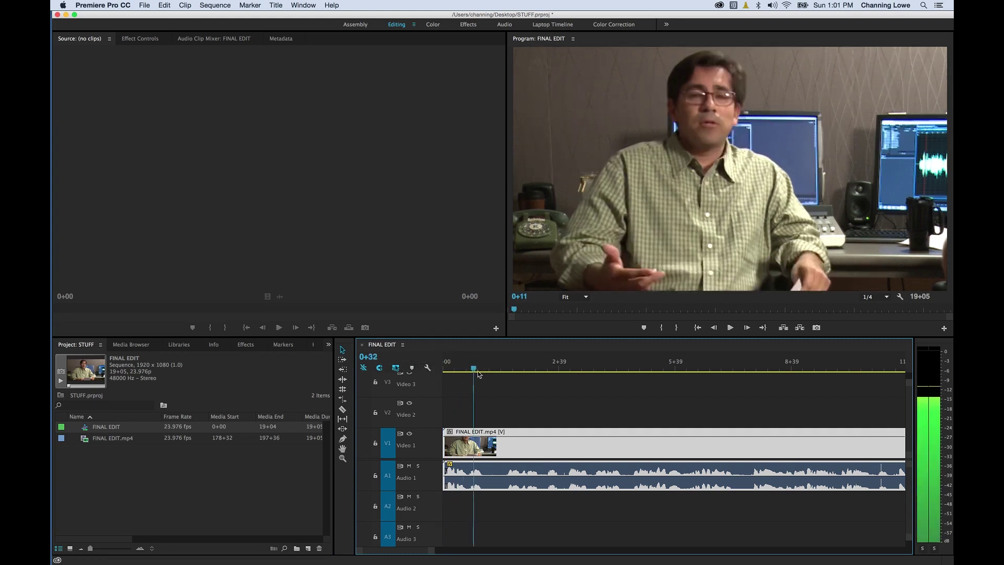
left_click_drag(477, 373, 485, 372)
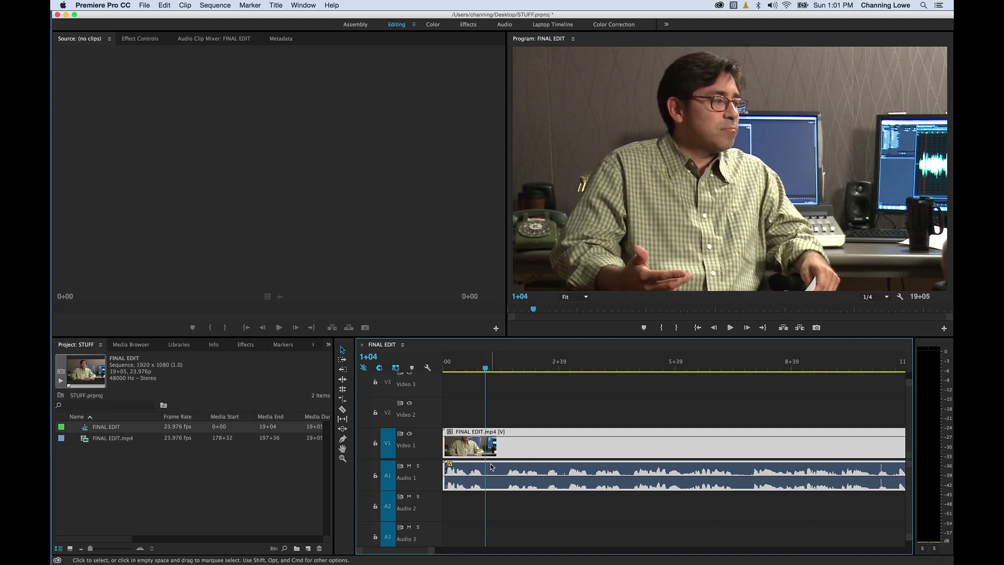
key("space")
key("space")
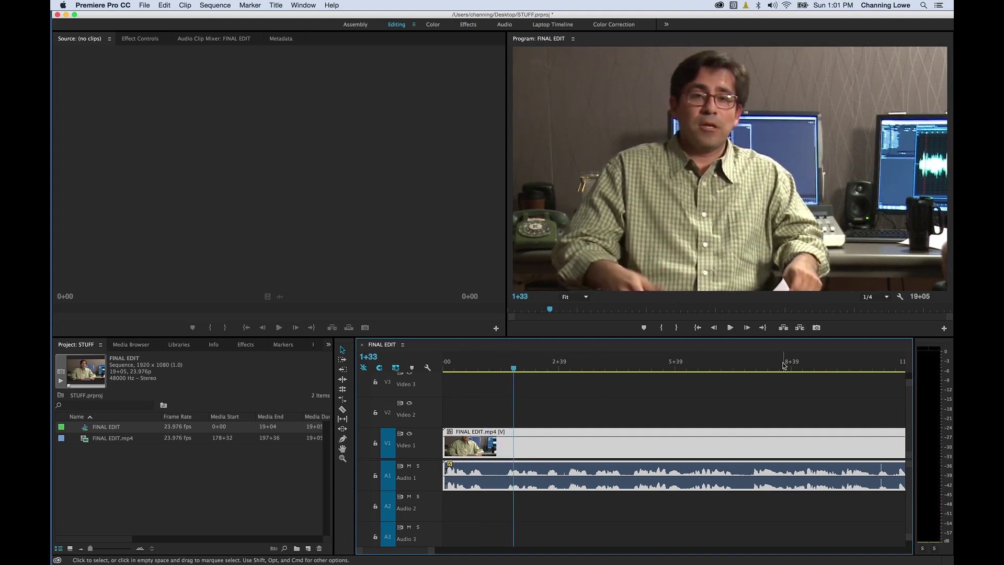
left_click(876, 296)
left_click(878, 306)
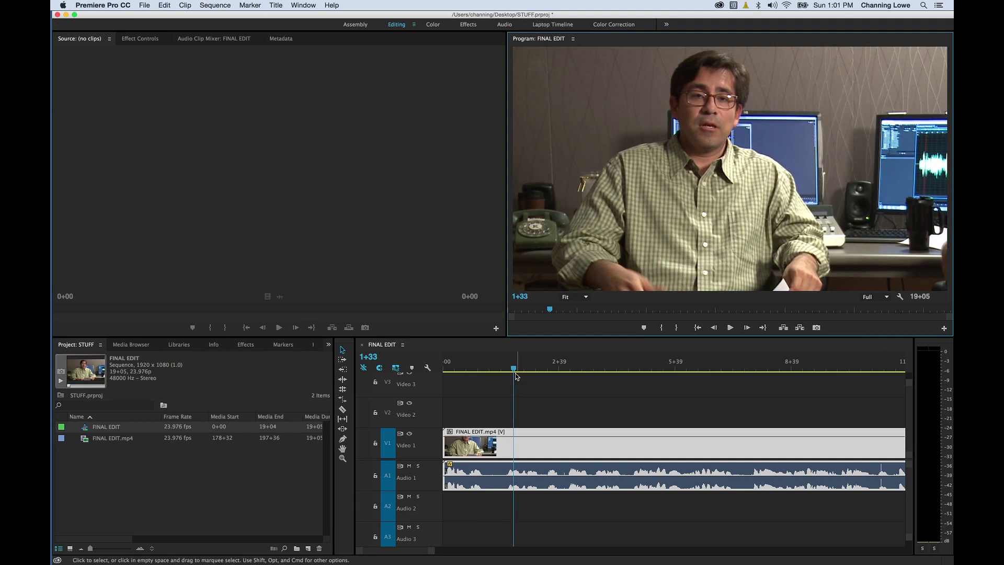
Cut out the pause from 1+05 to 1+23 with a ripple delete.
mouse_move(516, 376)
left_mouse_down()
mouse_move(485, 373)
mouse_move(504, 369)
left_mouse_up()
key("super+k")
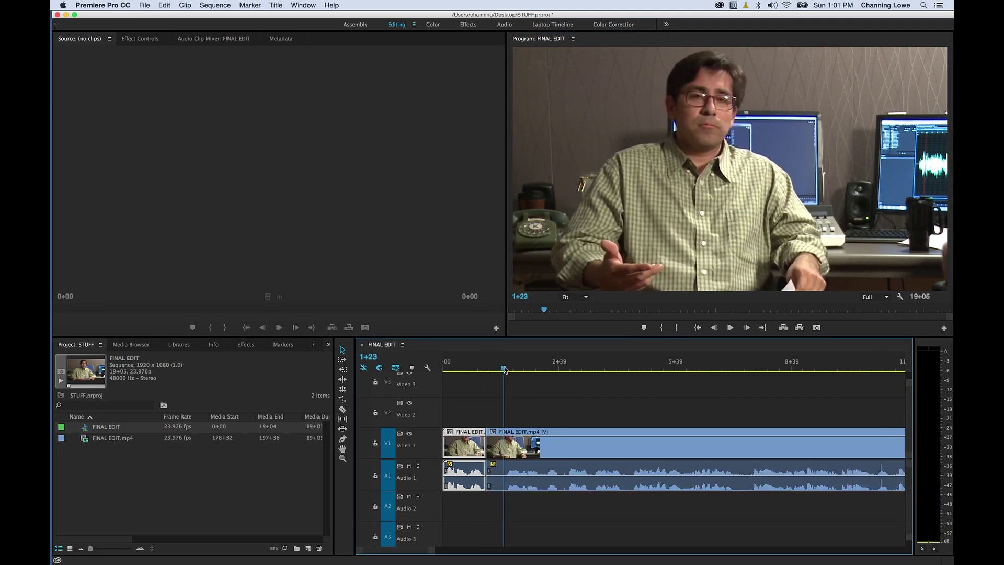
key("super+k")
left_click(494, 451)
key("alt+BackSpace")
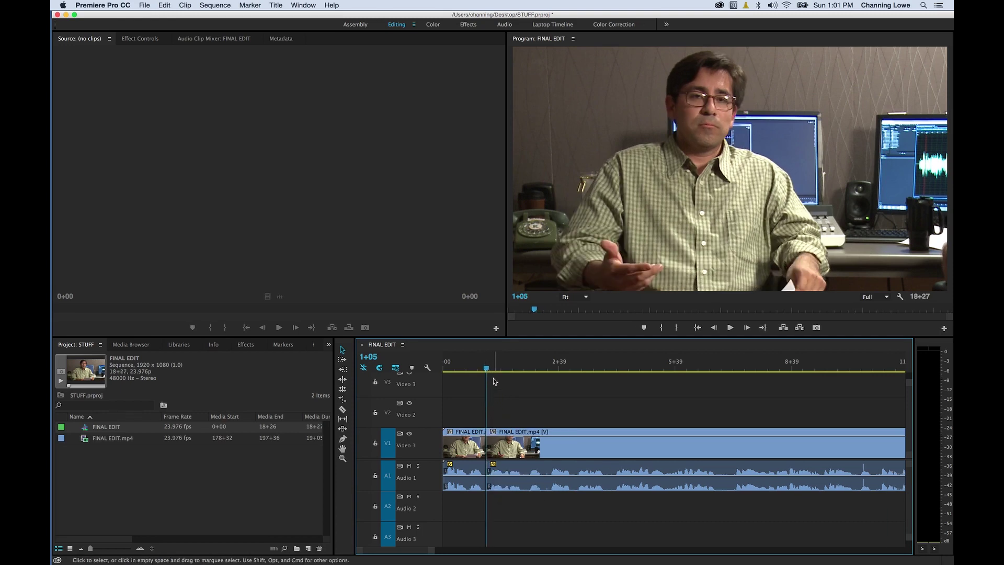
Cut the clip at 7+06 and close the gap after it.
left_click_drag(655, 367, 721, 370)
key("super+k")
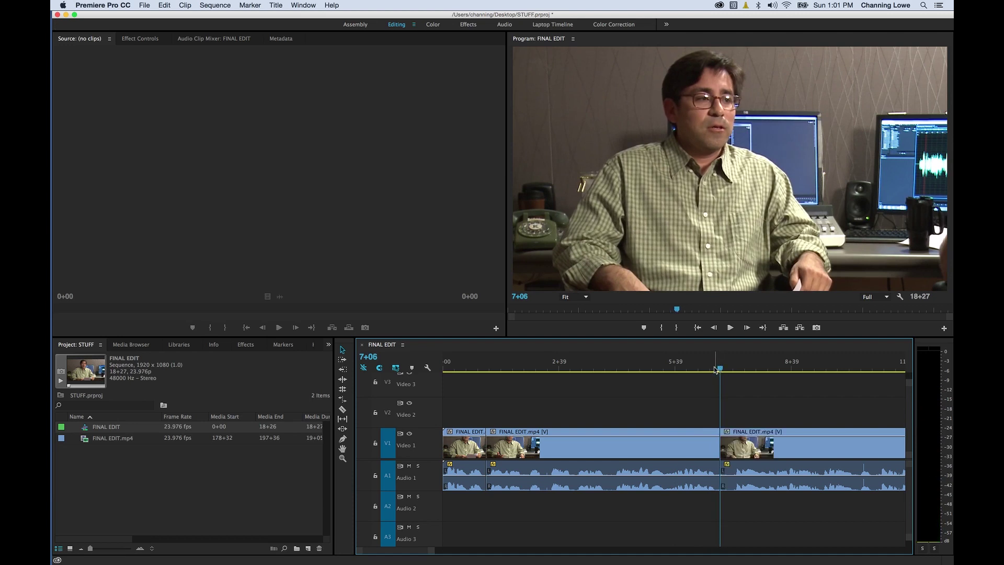
key("space")
left_click_drag(727, 444, 738, 445)
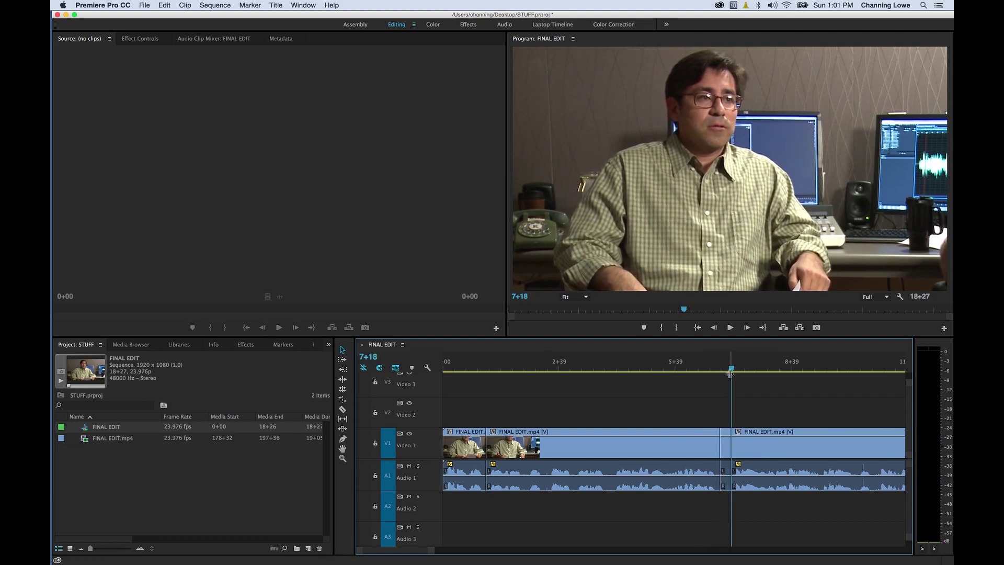
left_click(726, 455)
key("Delete")
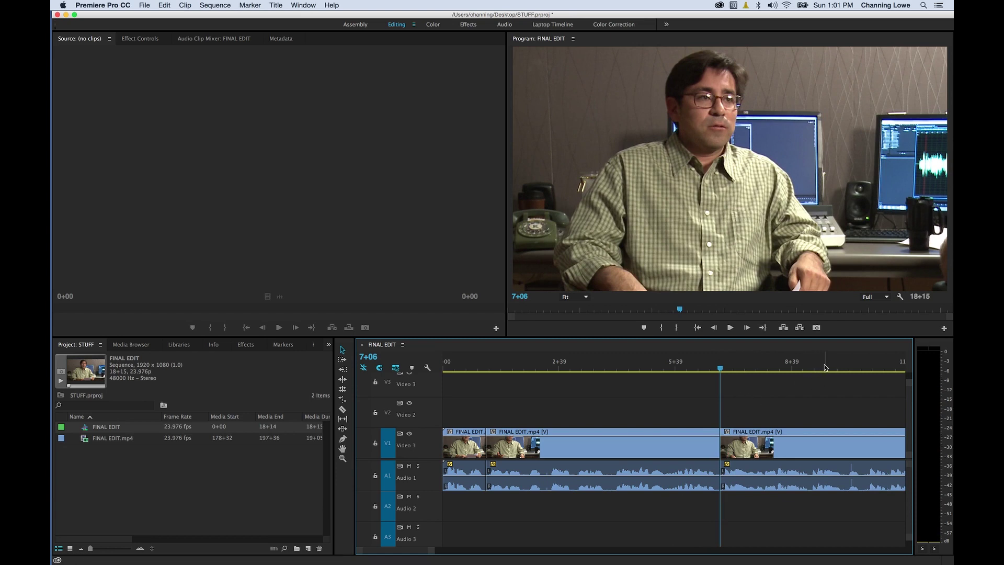
Remove the short pause piece at 10+14 and close the gap, shortening the sequence to 17+34.
key("space")
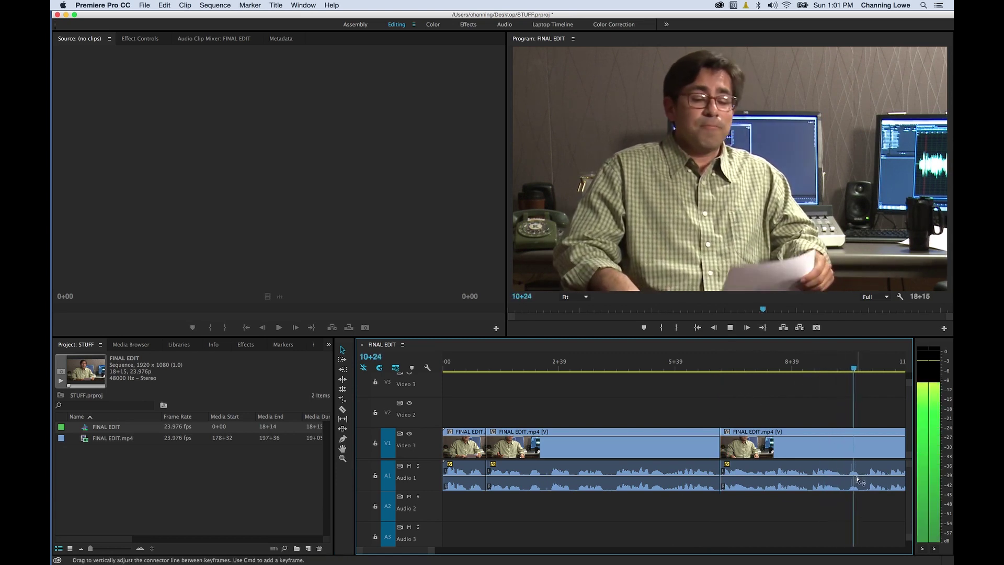
key("space")
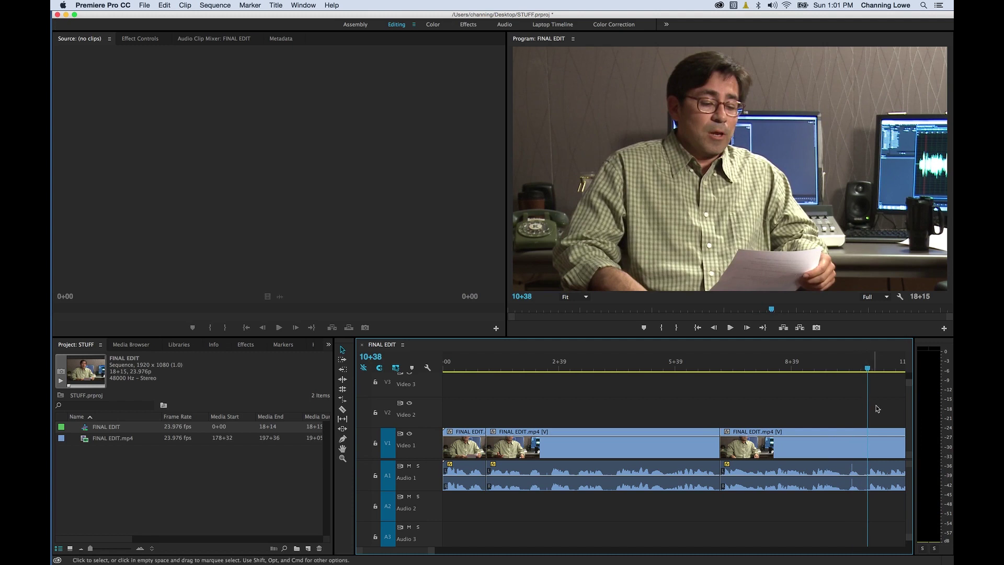
mouse_move(867, 369)
left_mouse_down()
mouse_move(845, 369)
mouse_move(865, 368)
left_mouse_up()
key("super+k")
key("super+k")
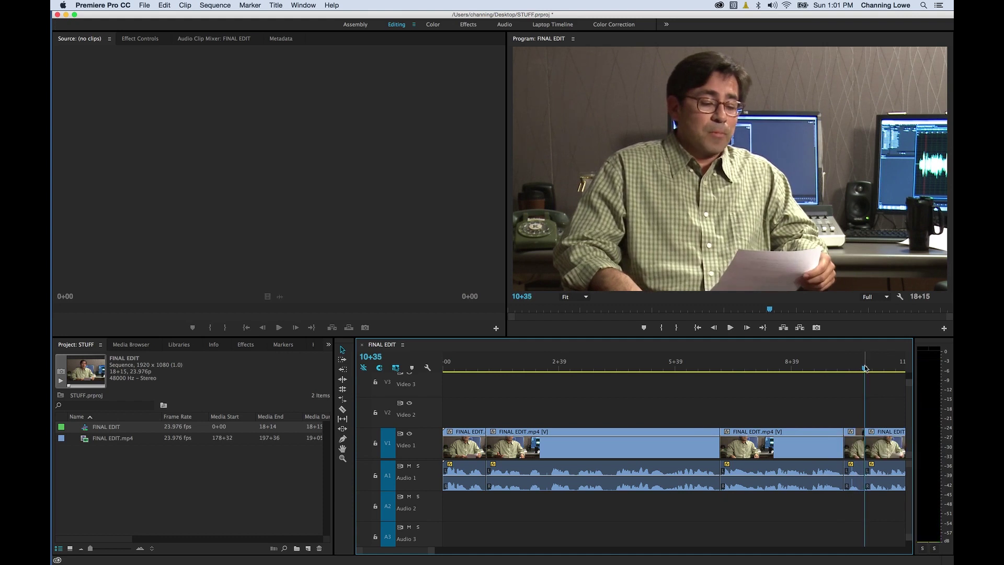
left_click(854, 450)
key("Delete")
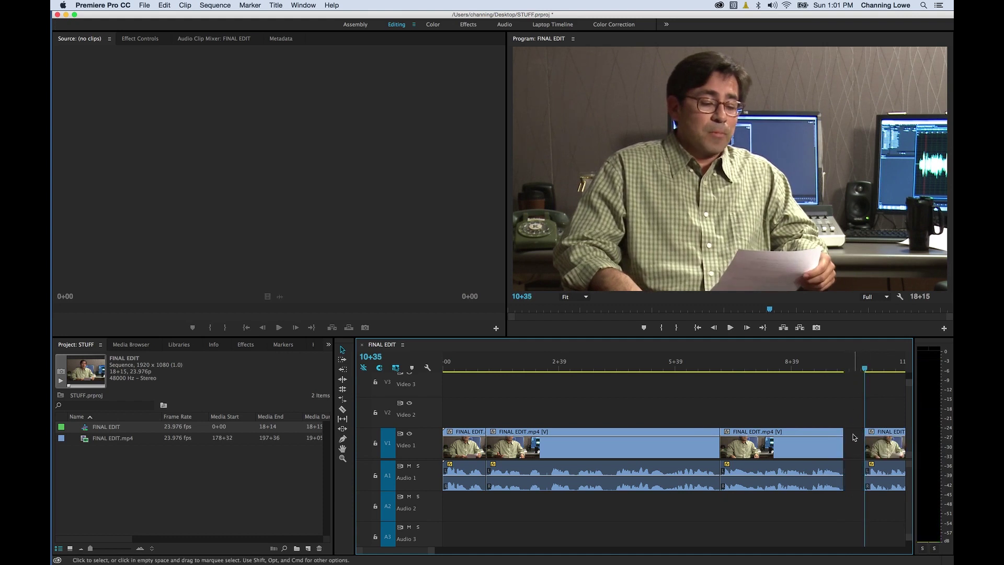
left_click(854, 439)
key("Delete")
Ripple delete the pause from 13+02 to 14+03, leaving the sequence at 16+33.
key("minus")
key("space")
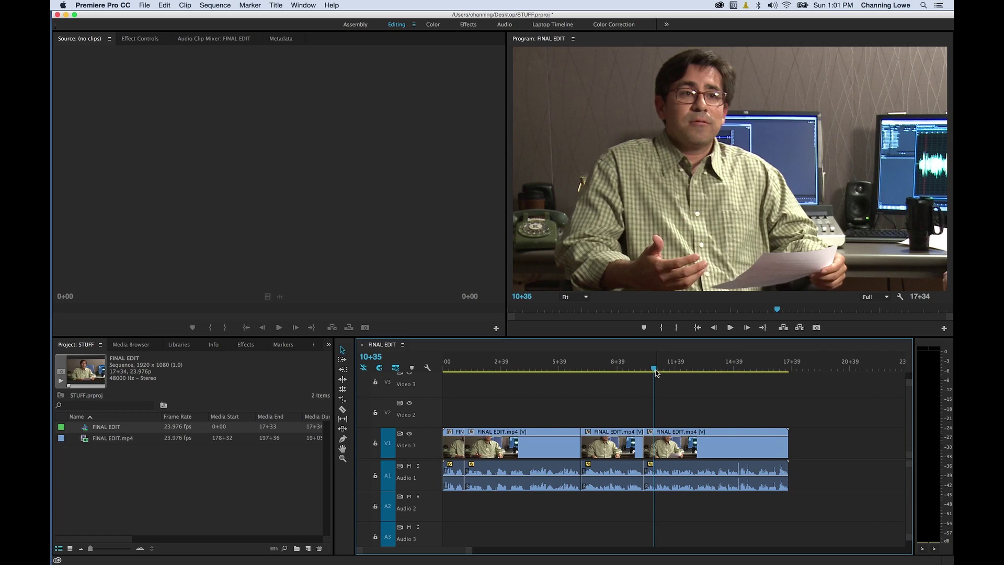
key("space")
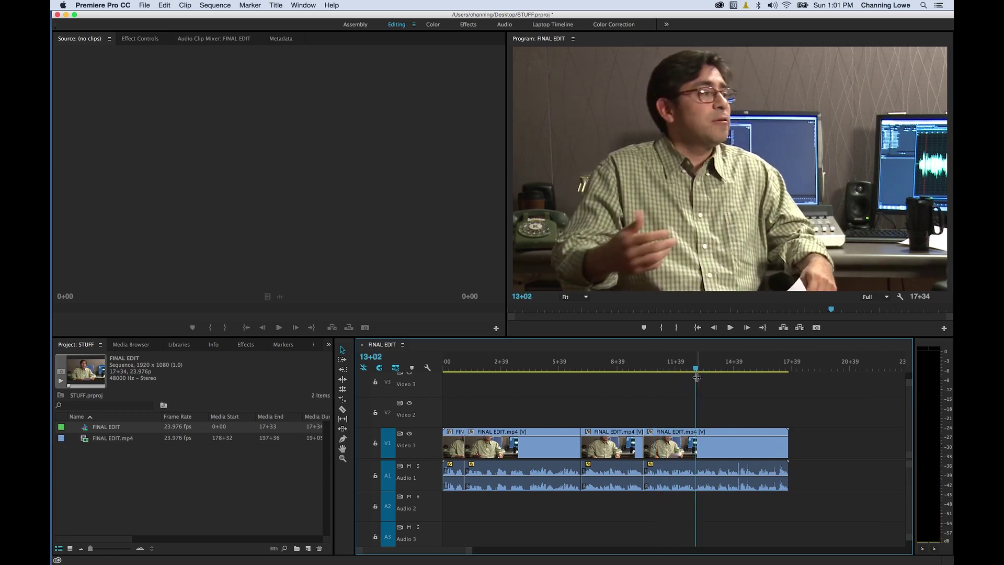
key("super+k")
left_click_drag(696, 373, 716, 370)
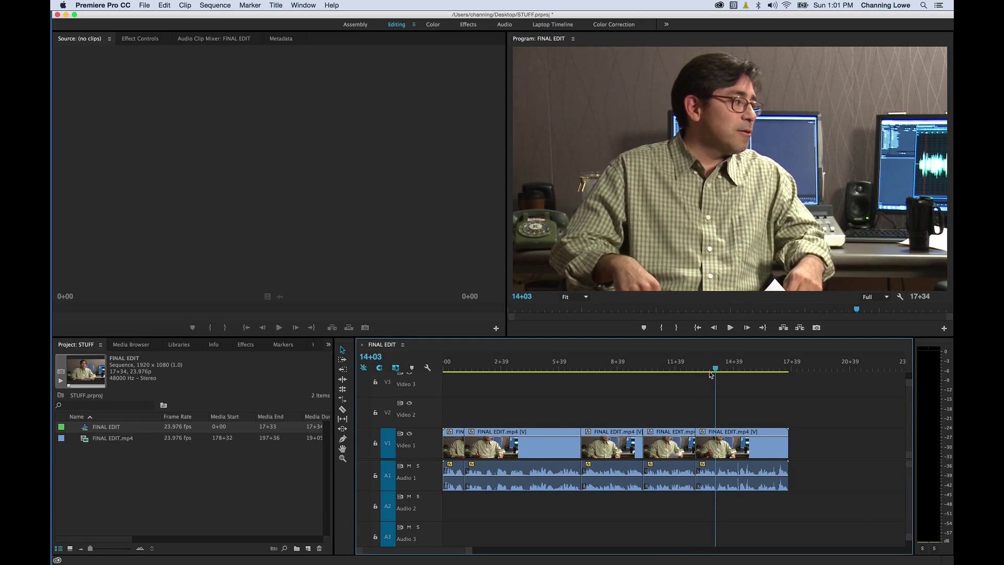
key("super+k")
left_click(702, 454)
key("alt+BackSpace")
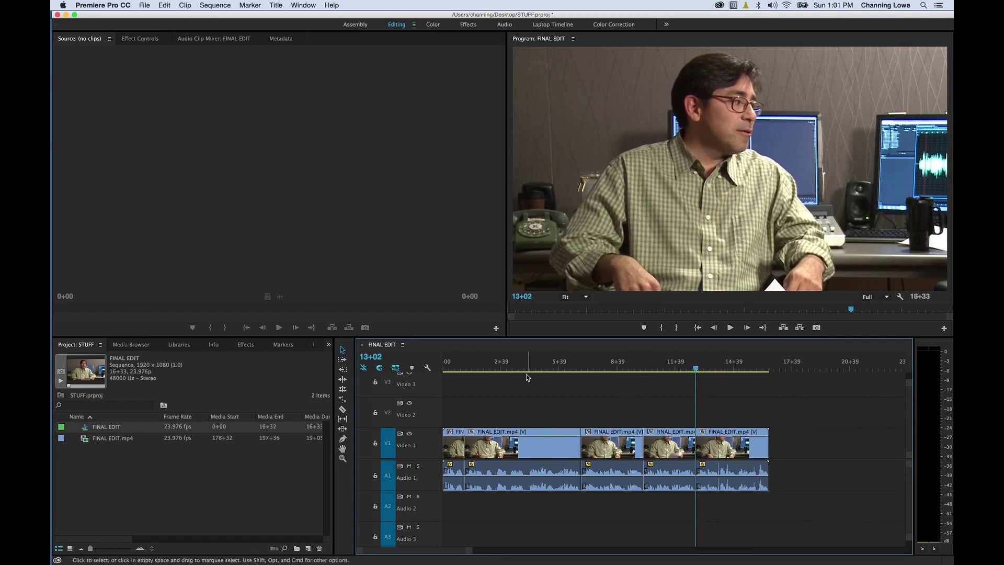
left_click(462, 366)
key("Home")
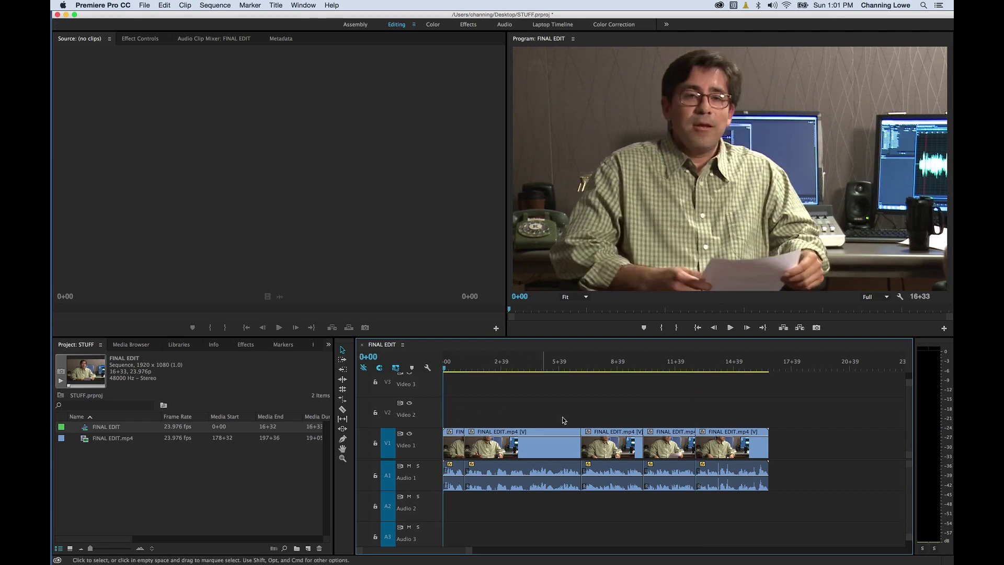
key("space")
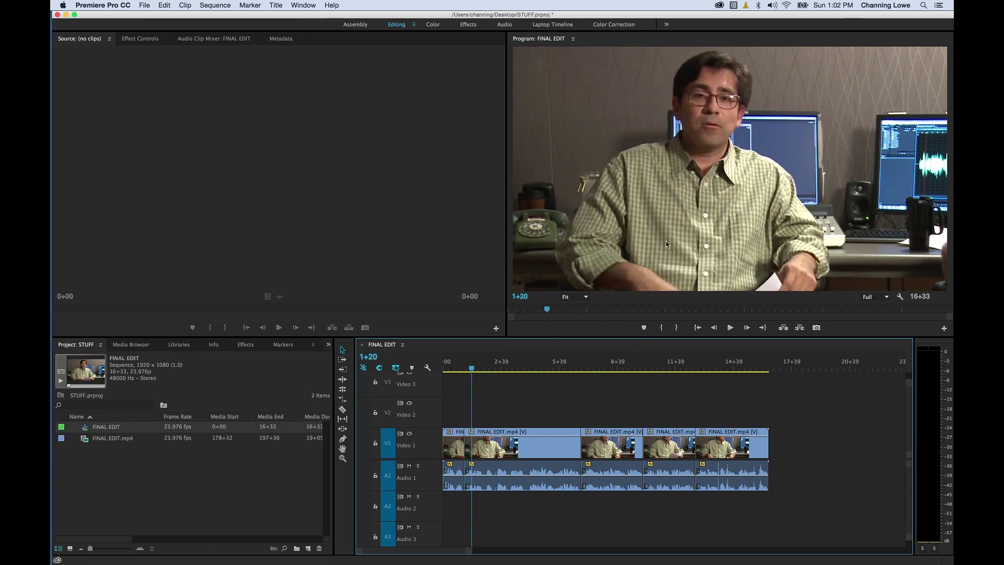
key("j")
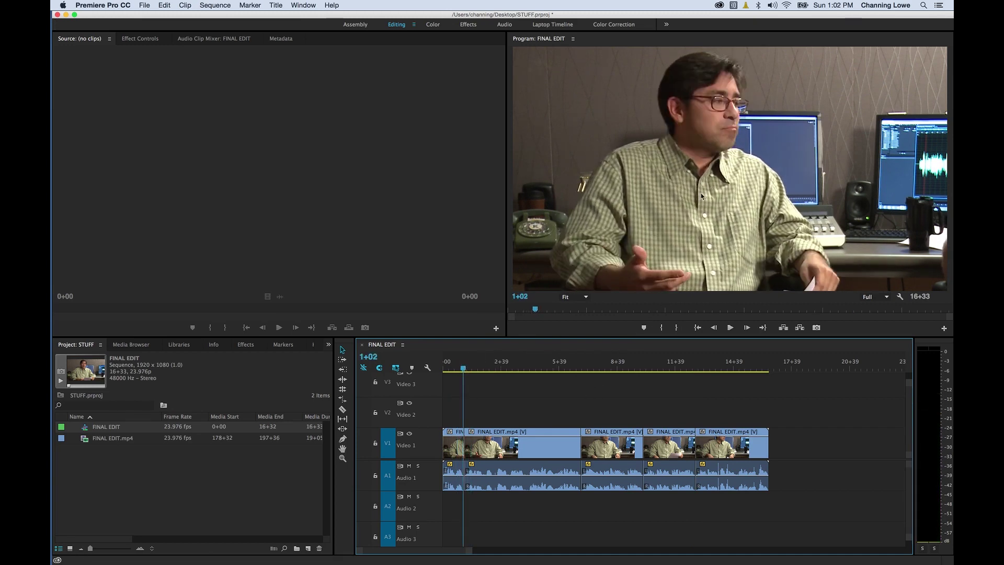
key("l")
key("k")
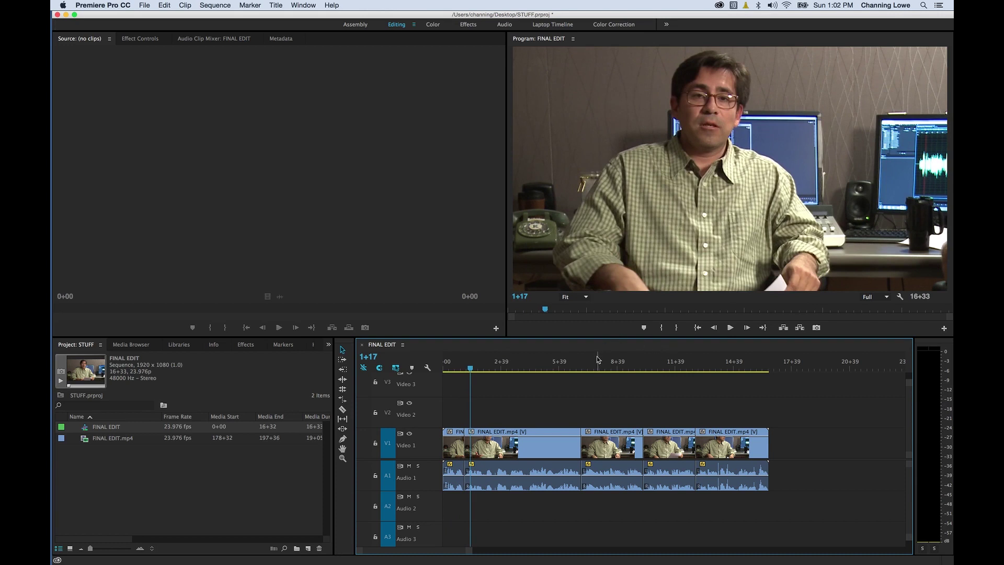
left_click(575, 360)
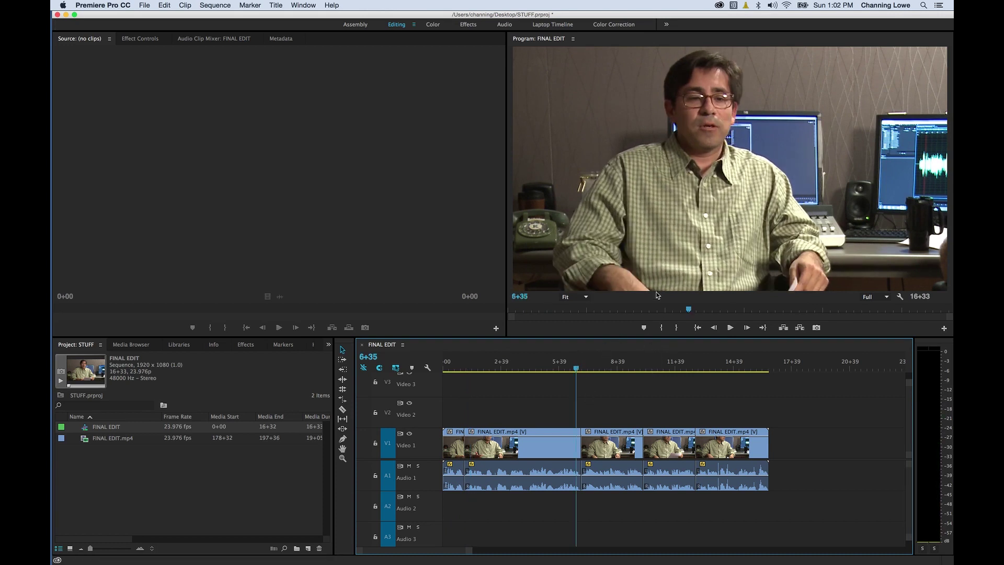
key("k")
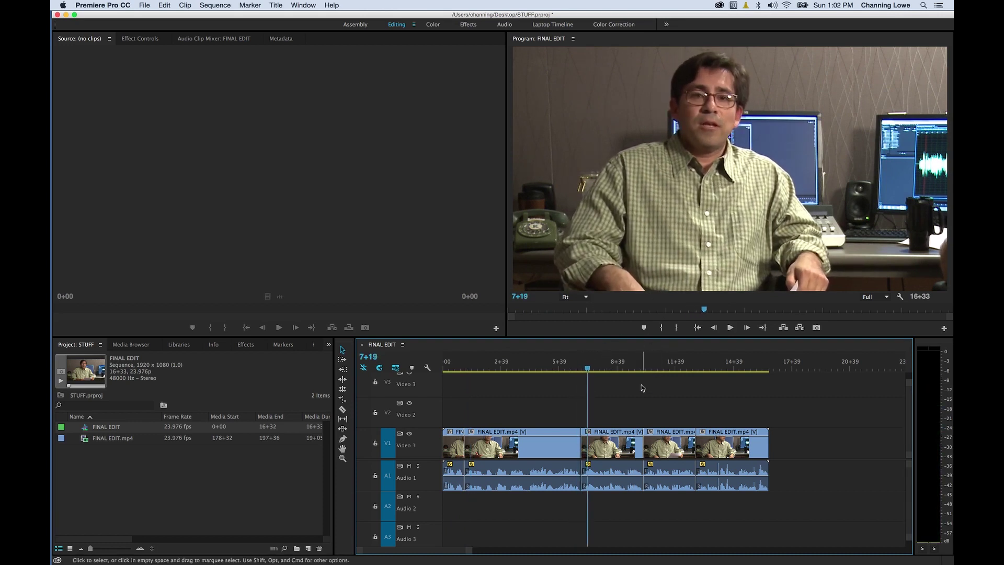
left_click(637, 369)
key("l")
key("k")
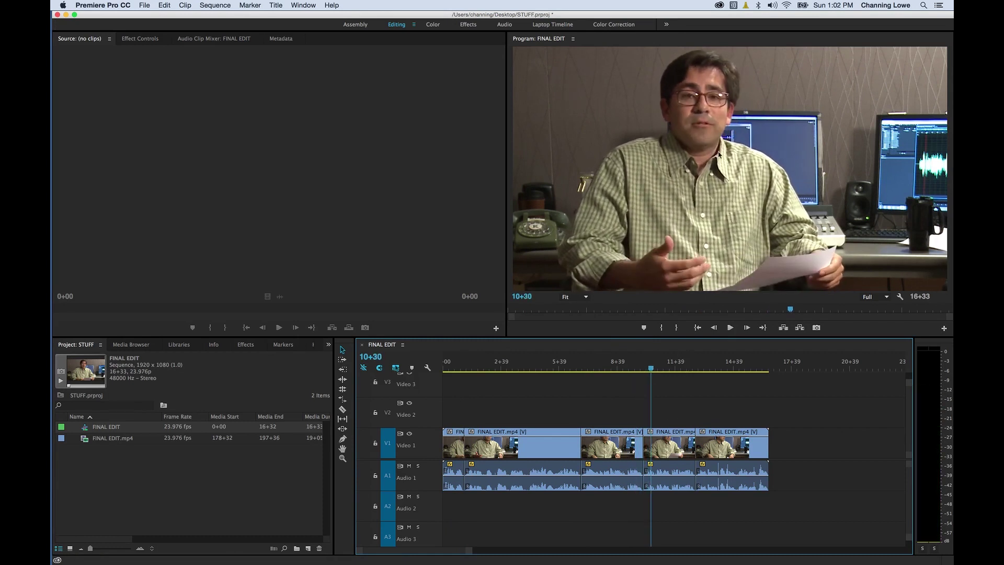
left_click(639, 368)
key("l")
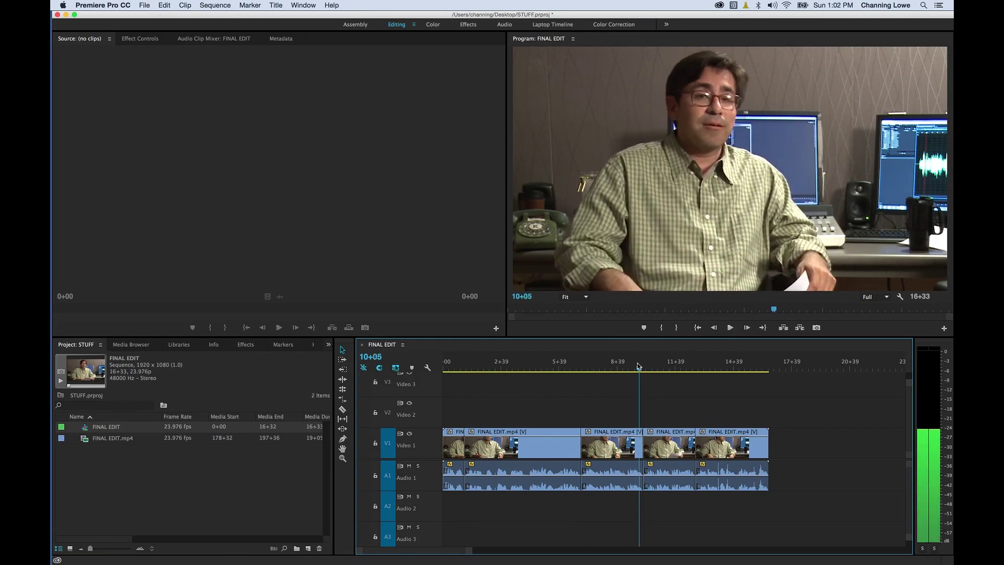
key("k")
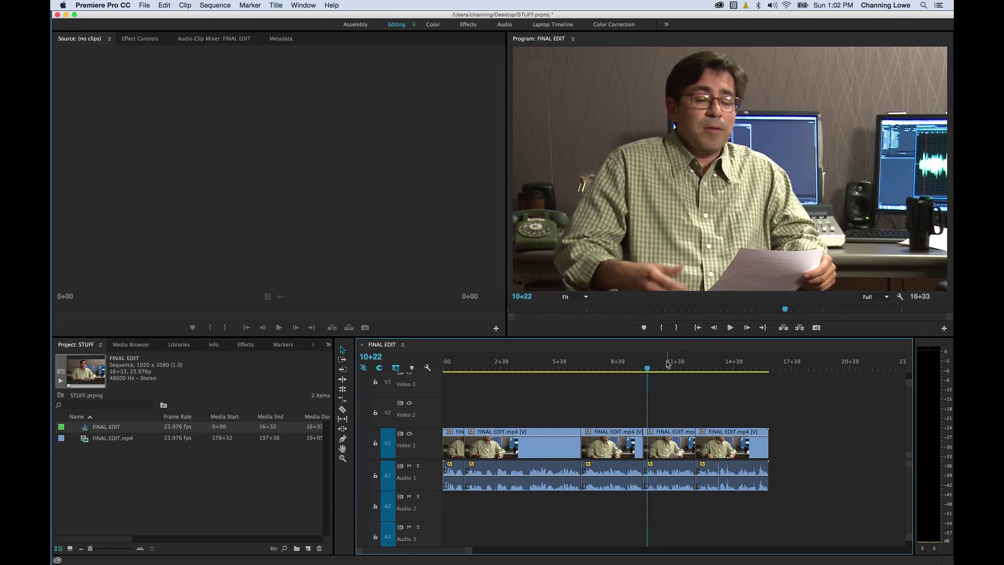
Search Effects for 'morp' and drop Morph Cut onto each of the four V1 edit points.
left_click(245, 345)
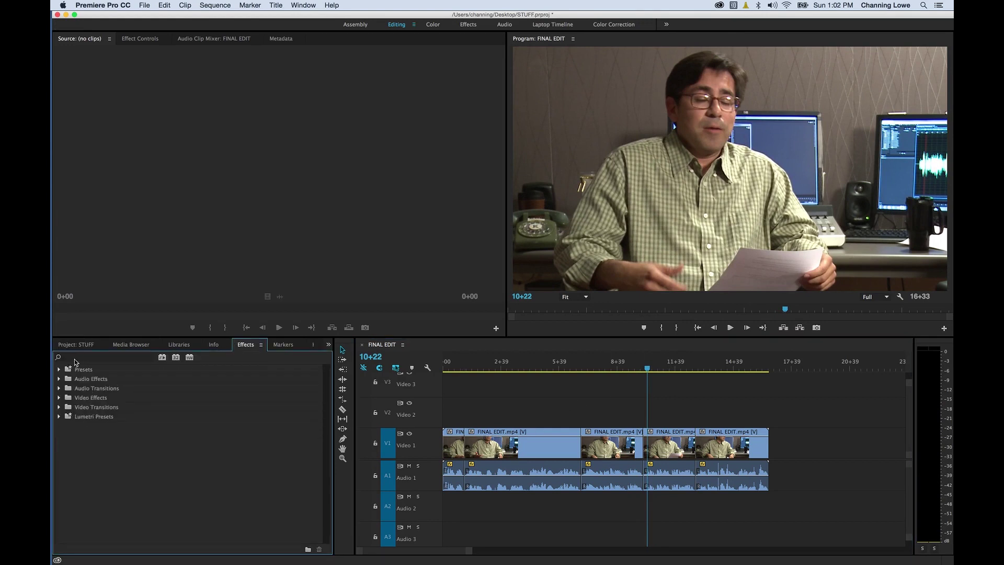
left_click(73, 358)
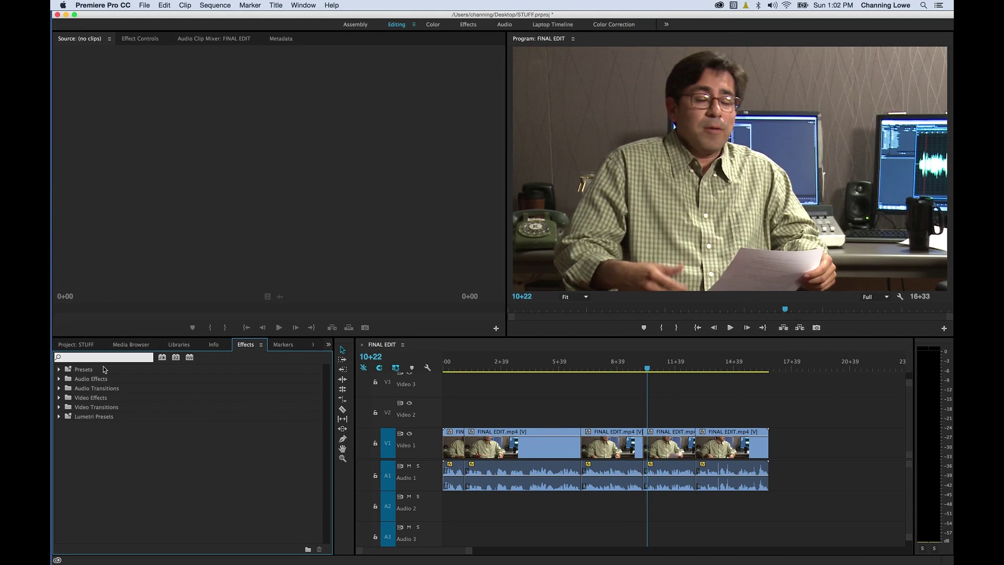
type("morph")
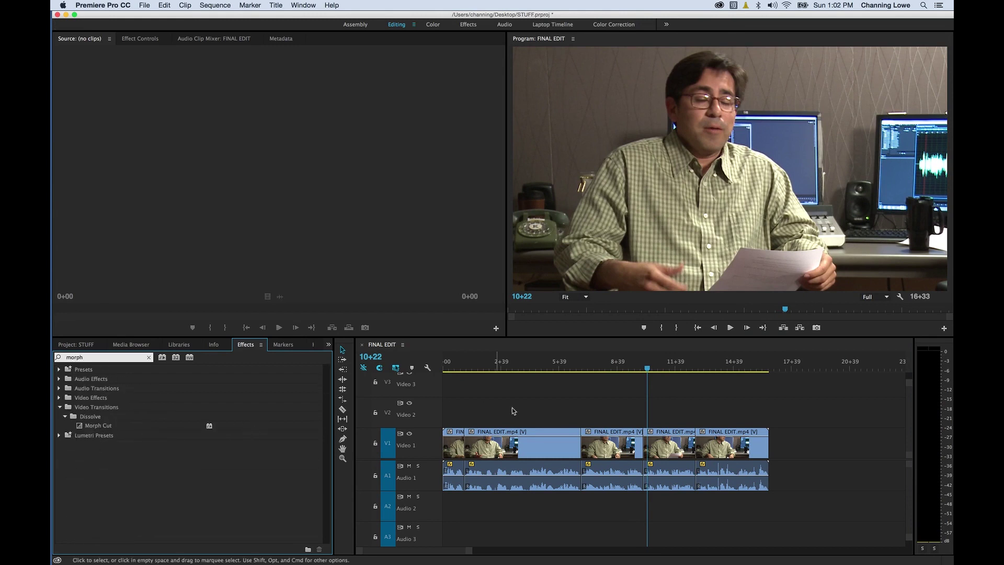
left_click_drag(91, 423, 463, 448)
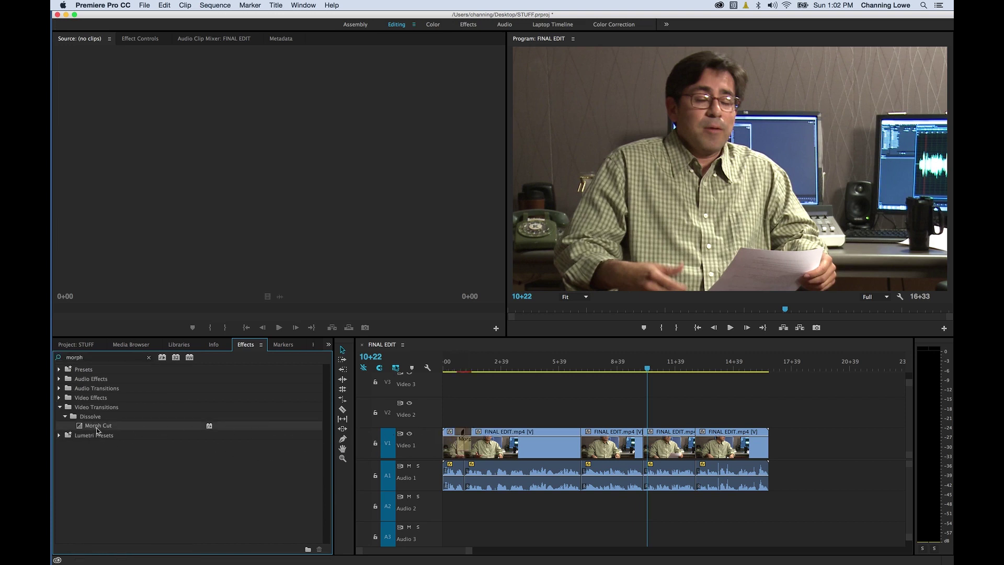
left_click_drag(96, 430, 582, 443)
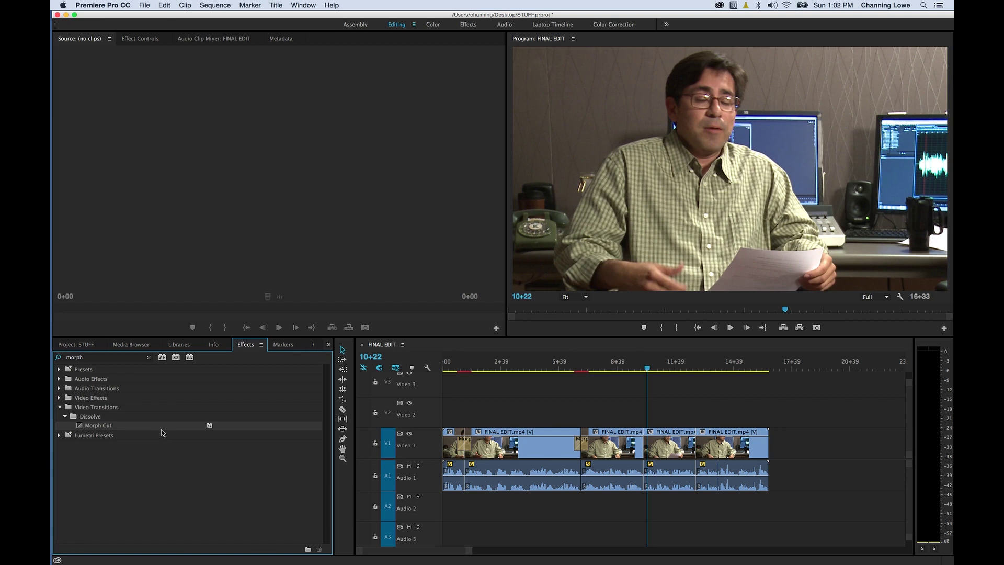
left_click_drag(99, 429, 644, 442)
left_click_drag(110, 427, 696, 444)
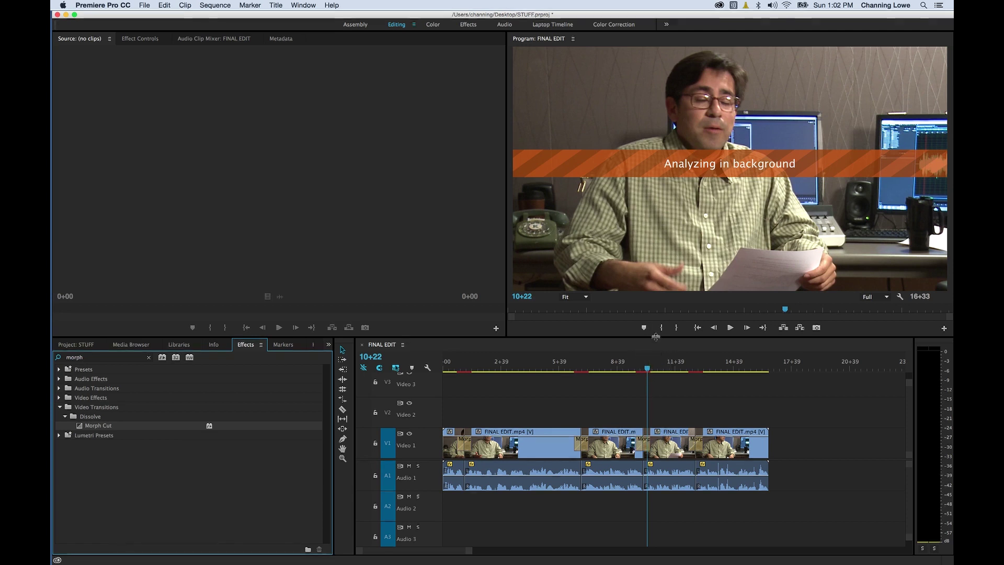
left_click(646, 369)
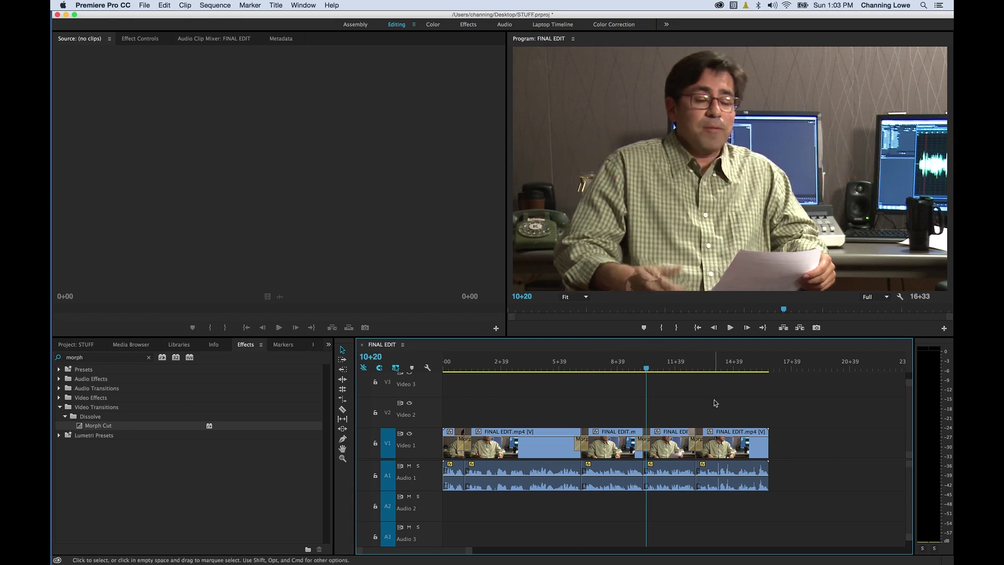
left_click(589, 366)
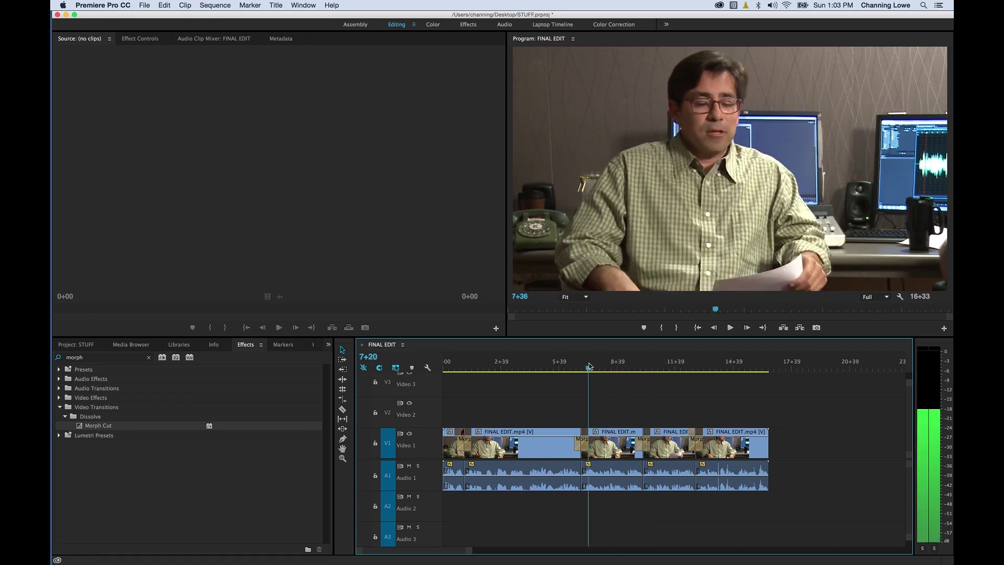
key("Home")
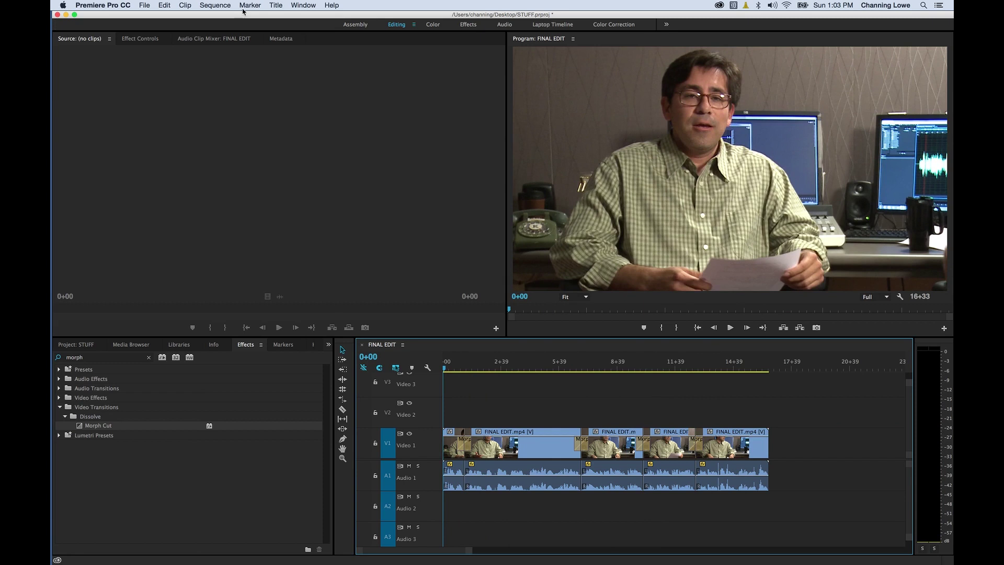
Render the FINAL EDIT sequence with Sequence > Render In to Out.
left_click(215, 5)
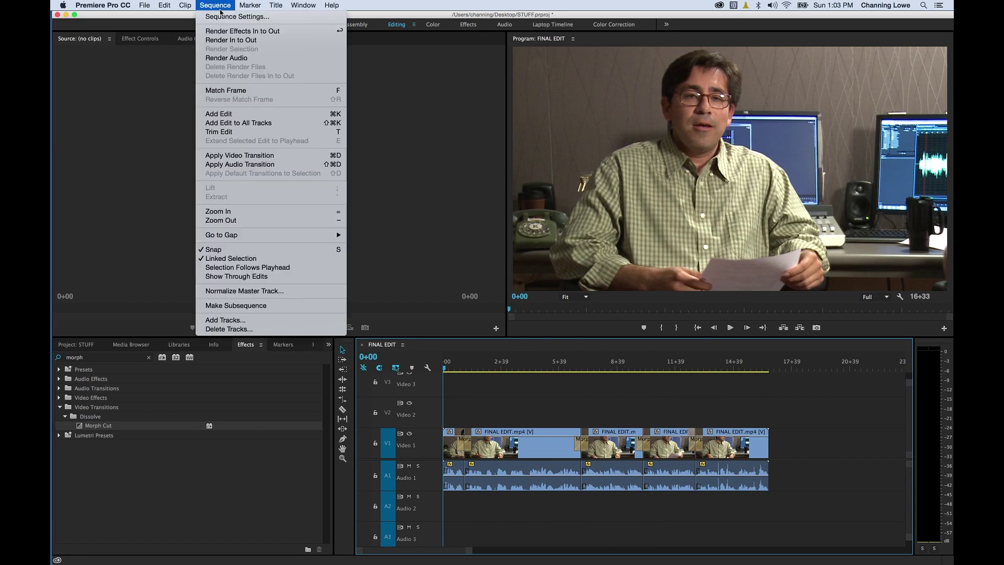
left_click(247, 40)
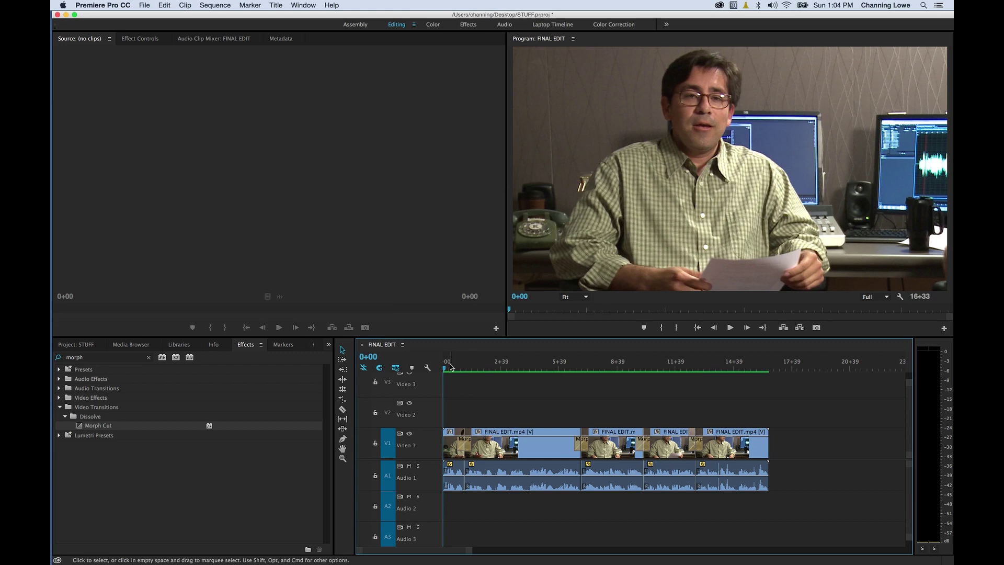
left_click(570, 363)
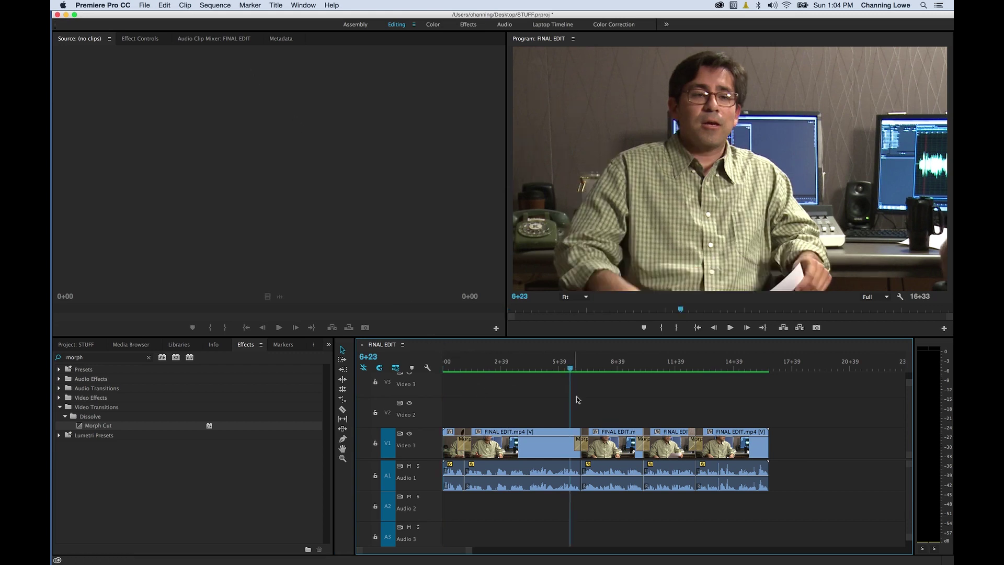
left_click(579, 445)
key("i")
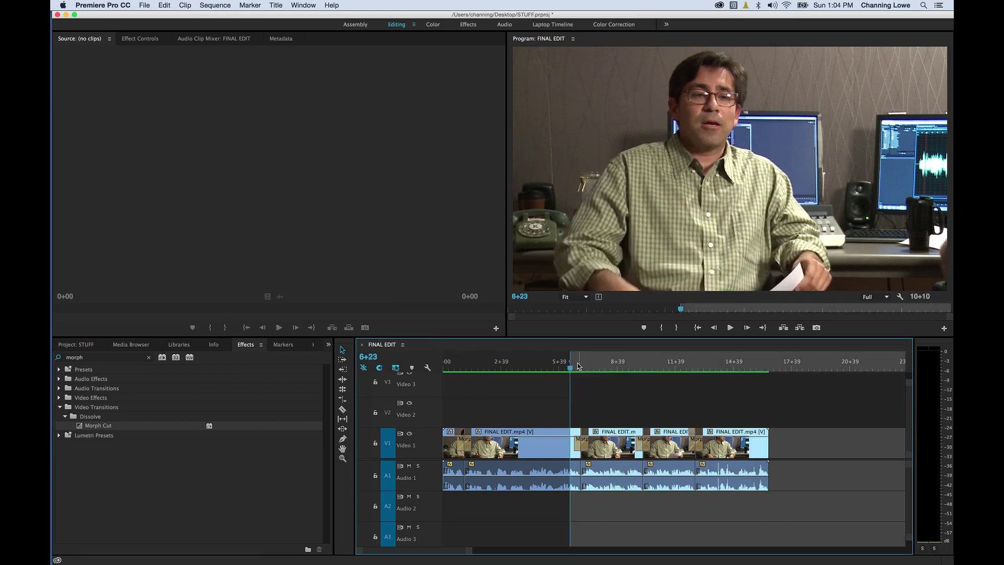
left_click_drag(571, 368, 598, 370)
key("o")
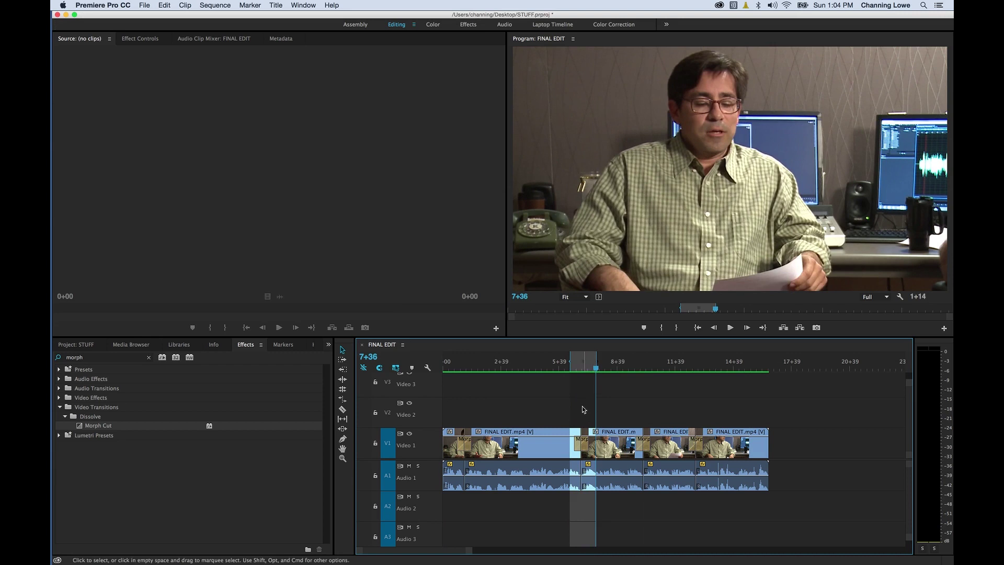
left_click(216, 6)
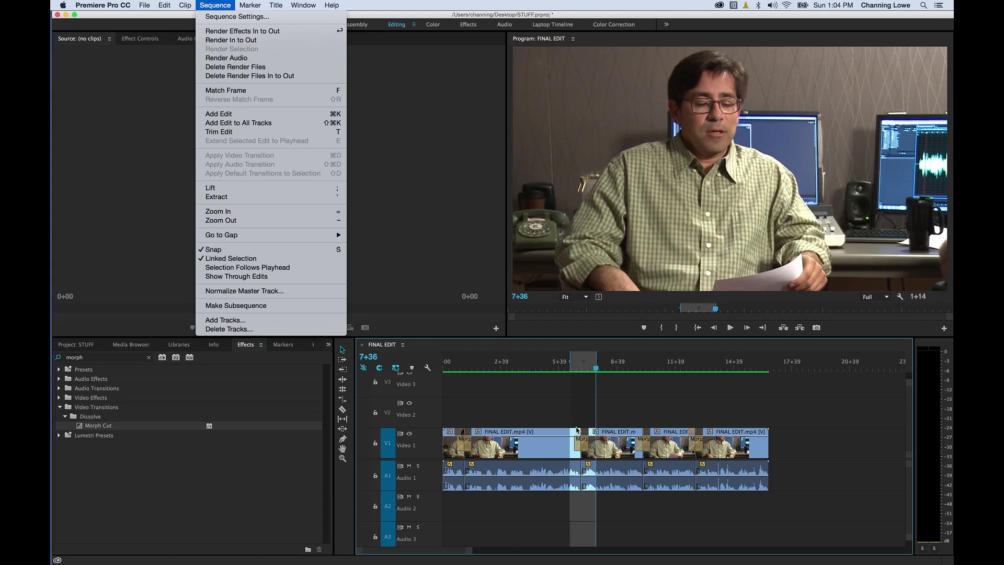
left_click(579, 366)
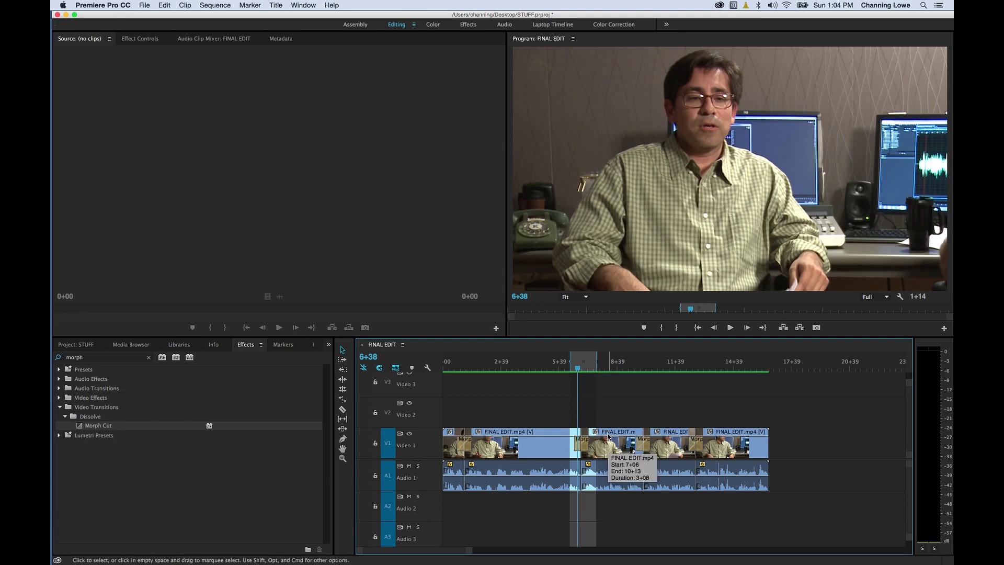
key("alt+x")
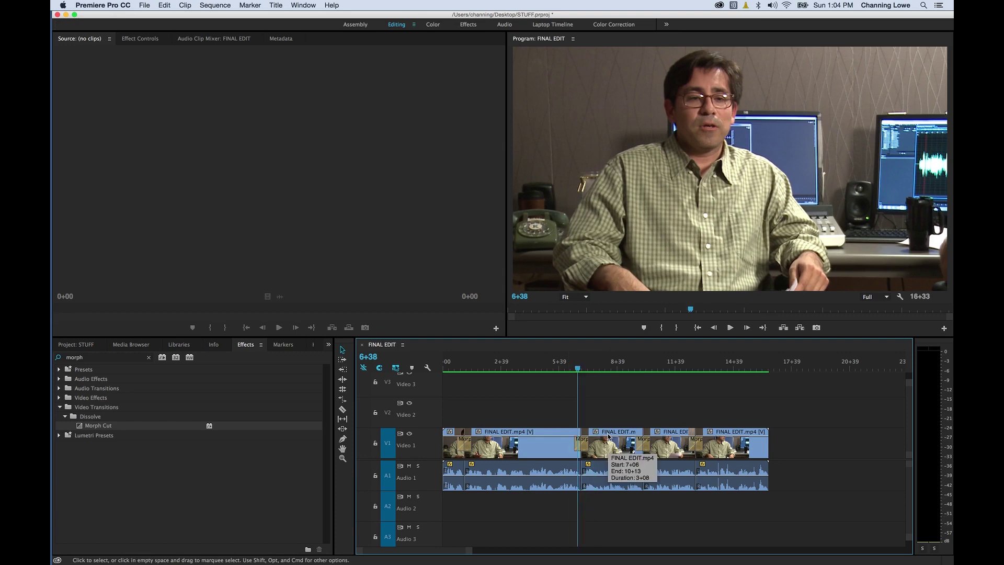
Play the FINAL EDIT sequence from the start, checking the first cut and the second Morph Cut from 6+31.
key("Home")
key("space")
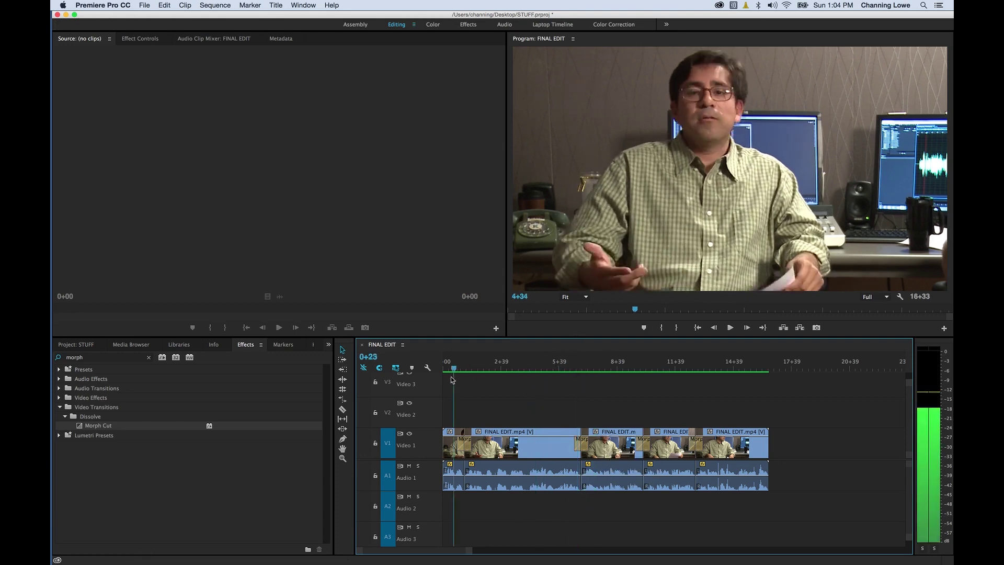
key("space")
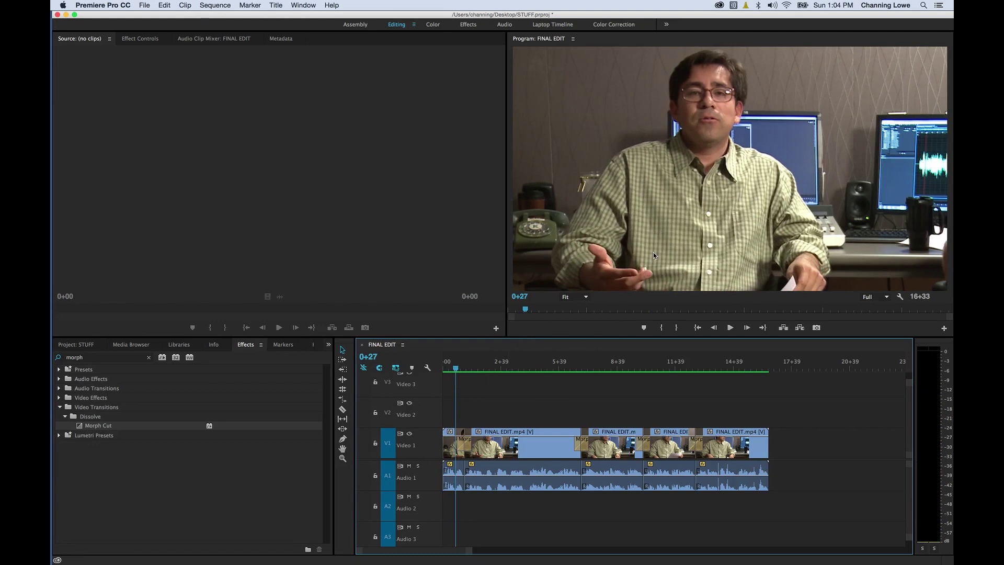
key("space")
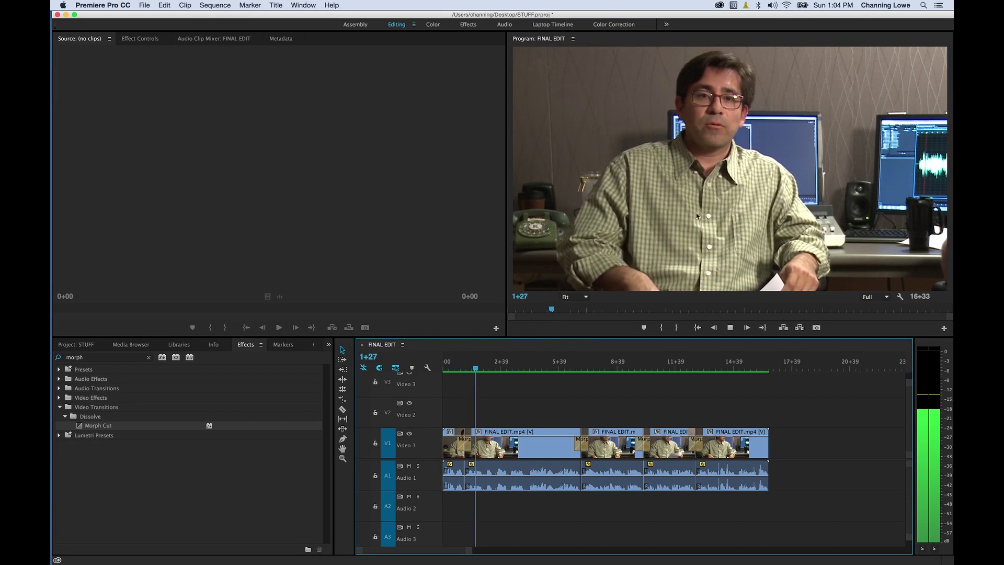
key("space")
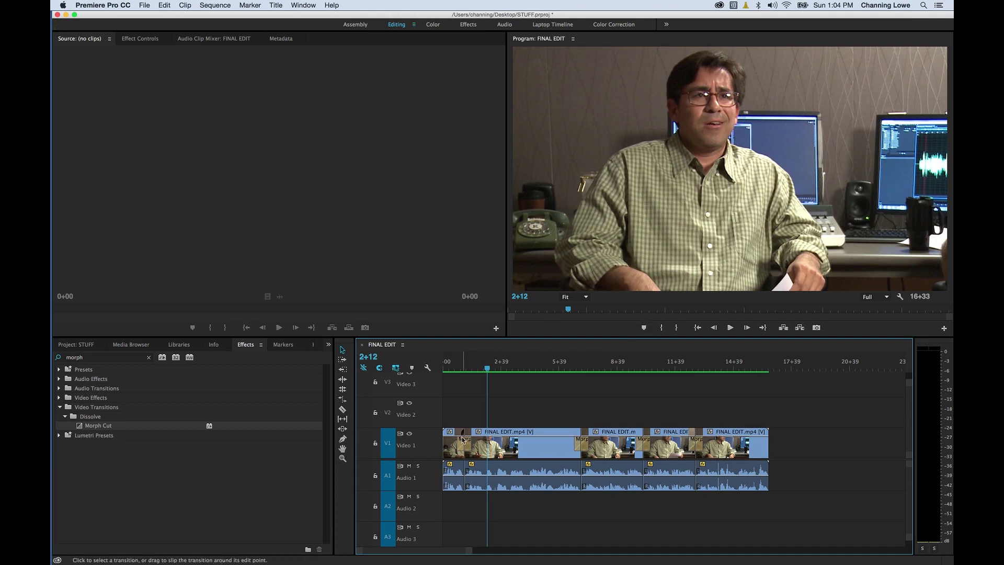
left_click(574, 368)
key("space")
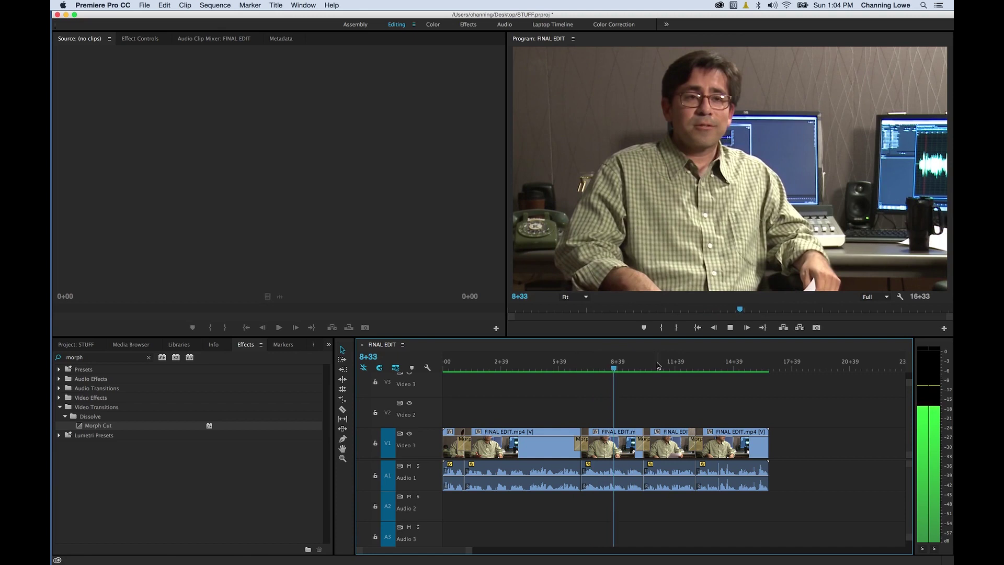
key("space")
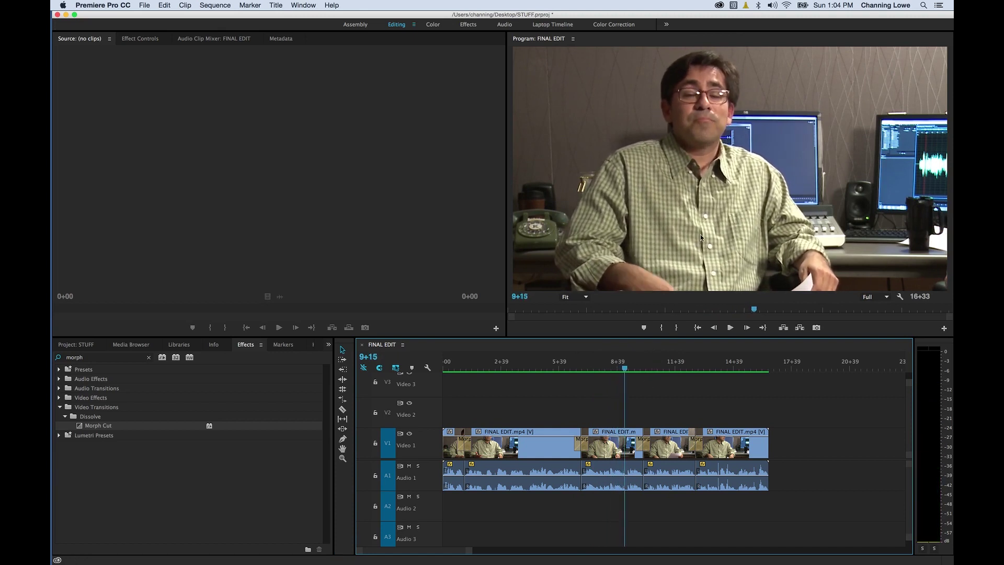
Review the third Morph Cut from 9+22 and the cut at 12+22, then return to 0+00.
left_click(635, 364)
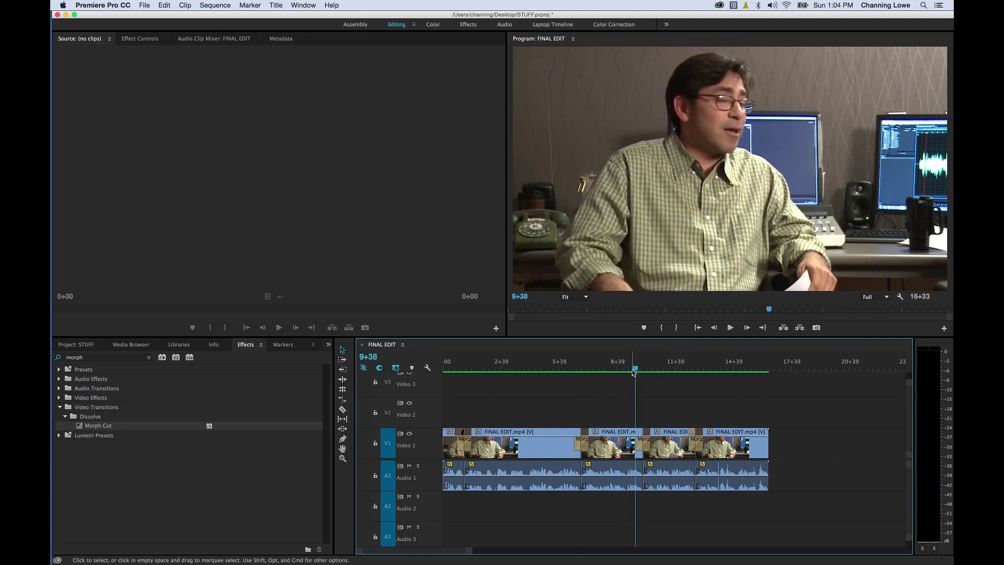
left_click(628, 365)
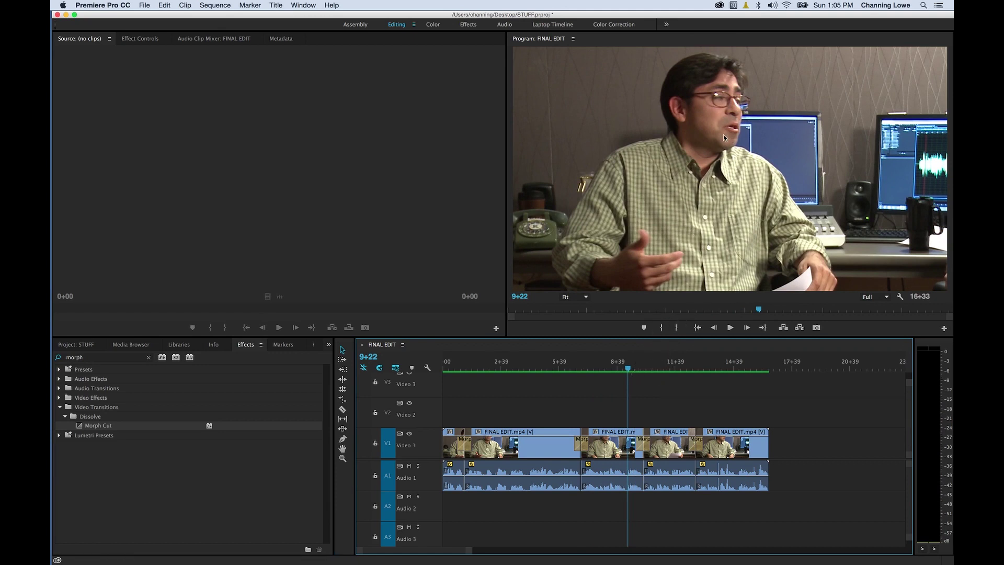
key("space")
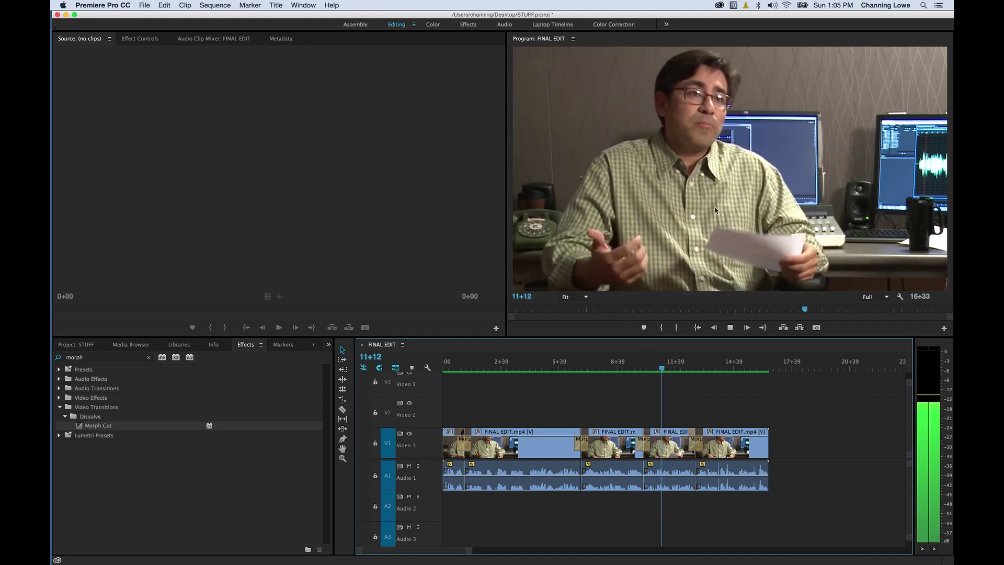
key("space")
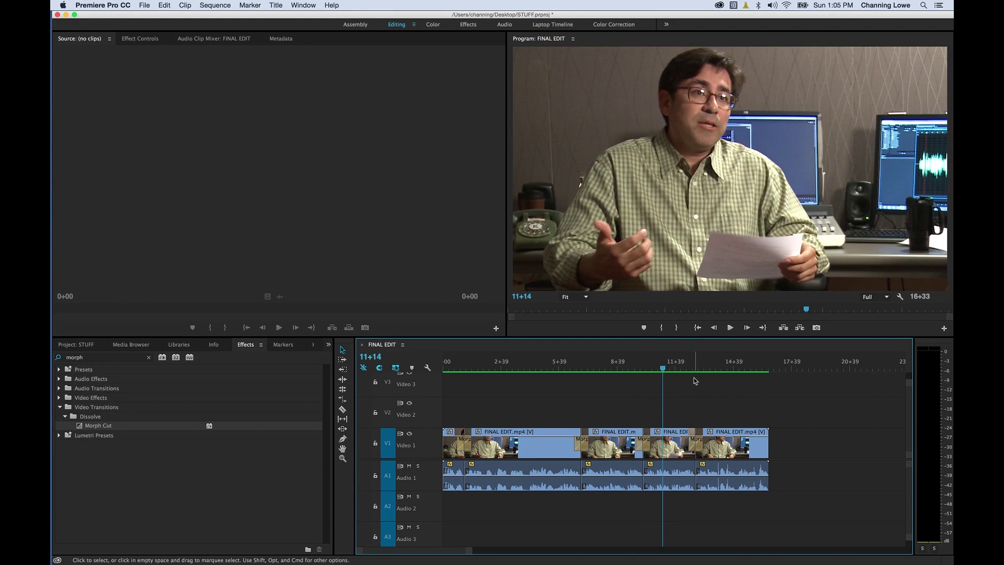
left_click(687, 368)
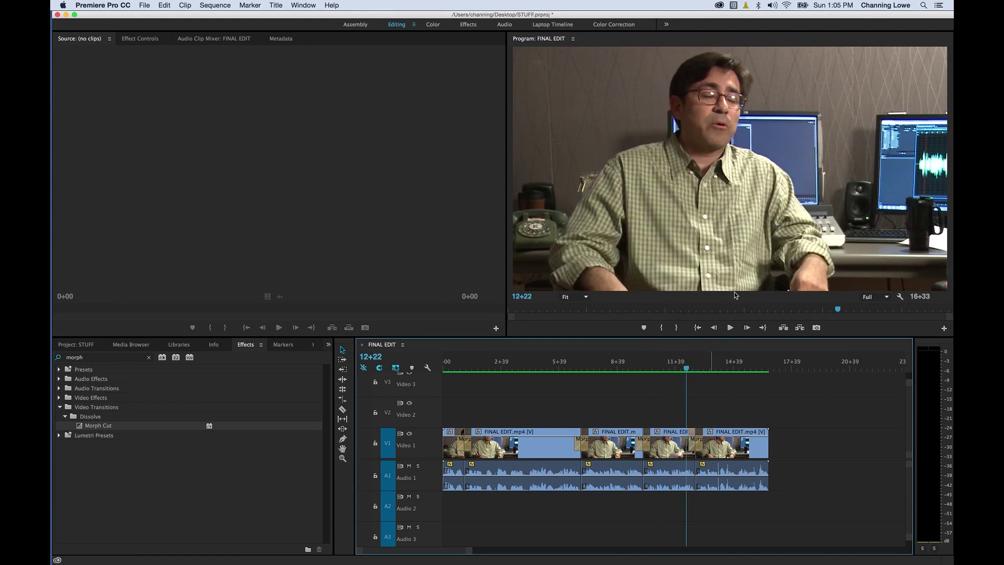
key("space")
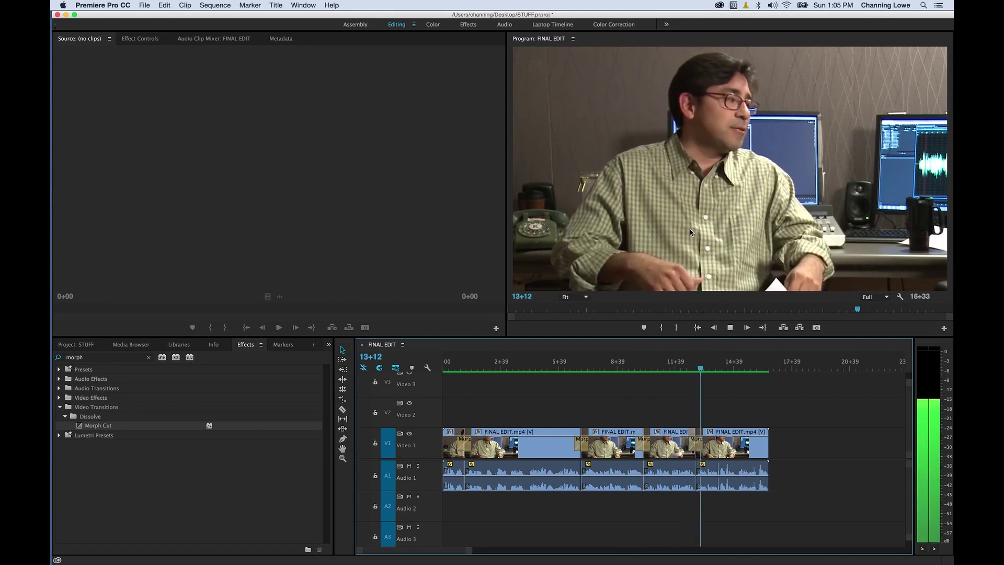
key("space")
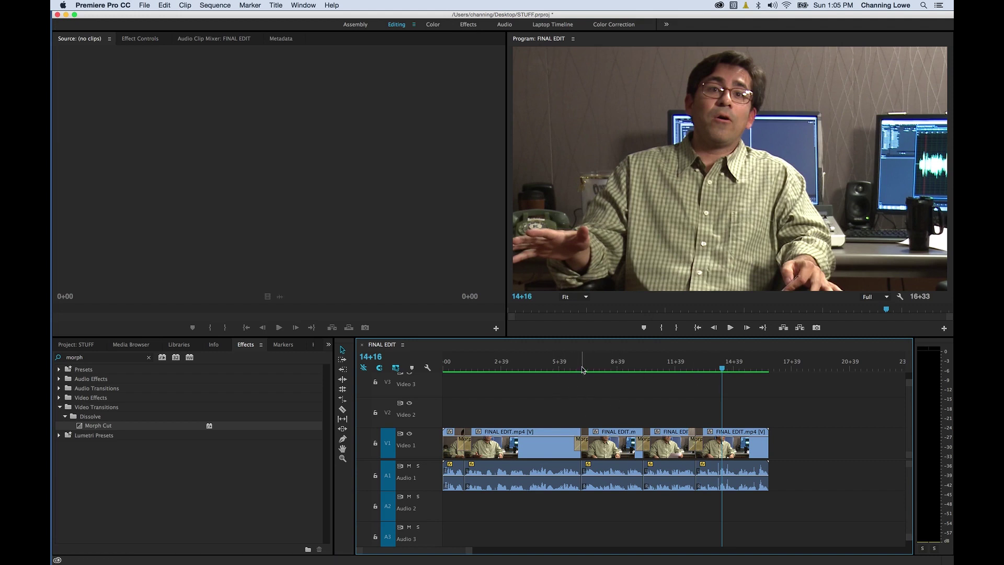
key("Home")
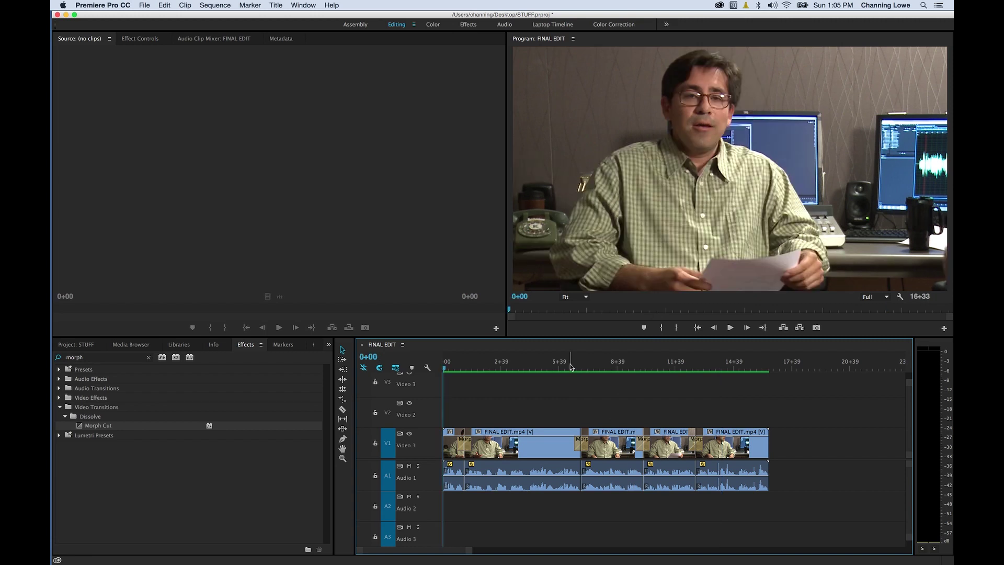
left_click(200, 480)
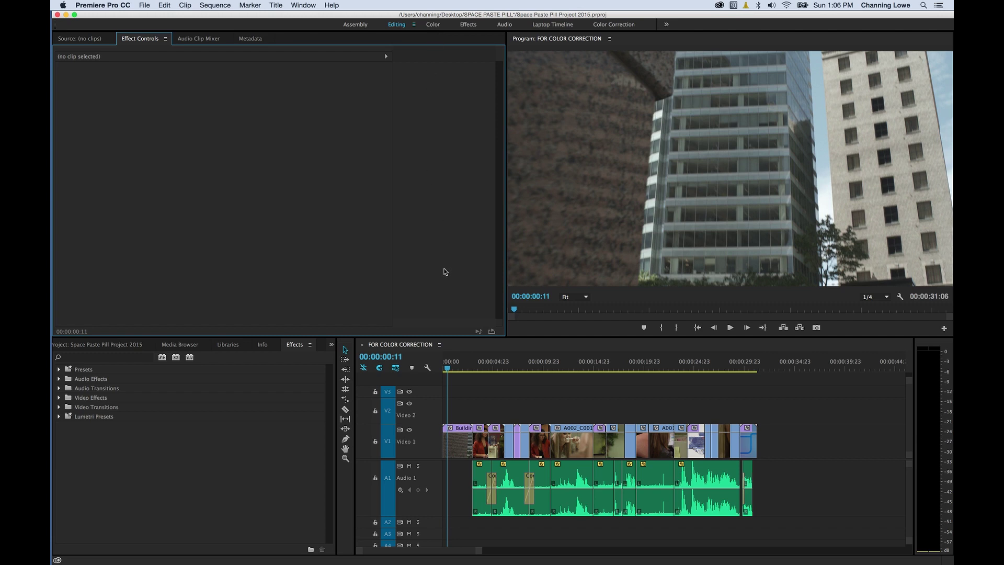
Switch to the Color workspace and display the Lumetri Scopes panel.
left_click(432, 25)
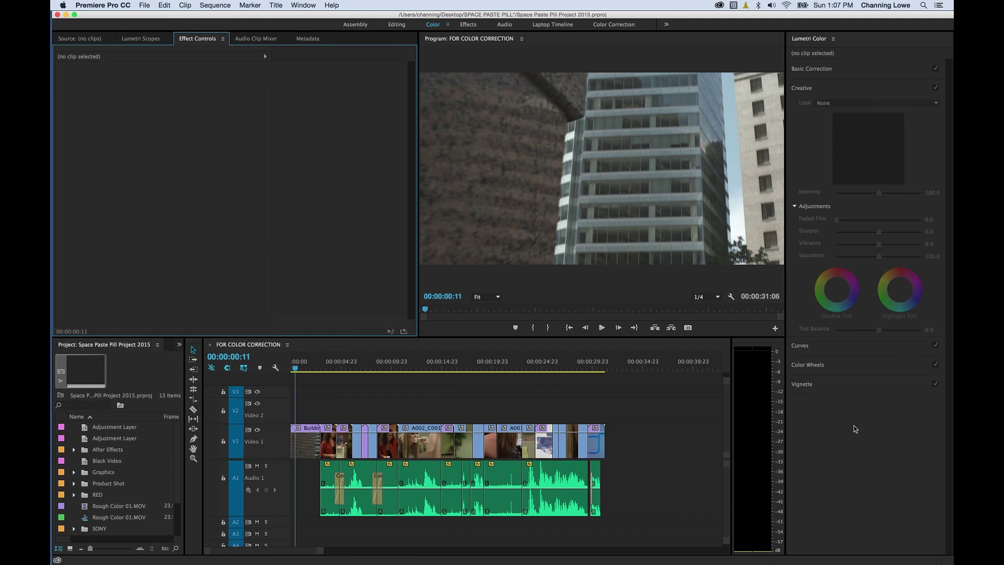
left_click(144, 40)
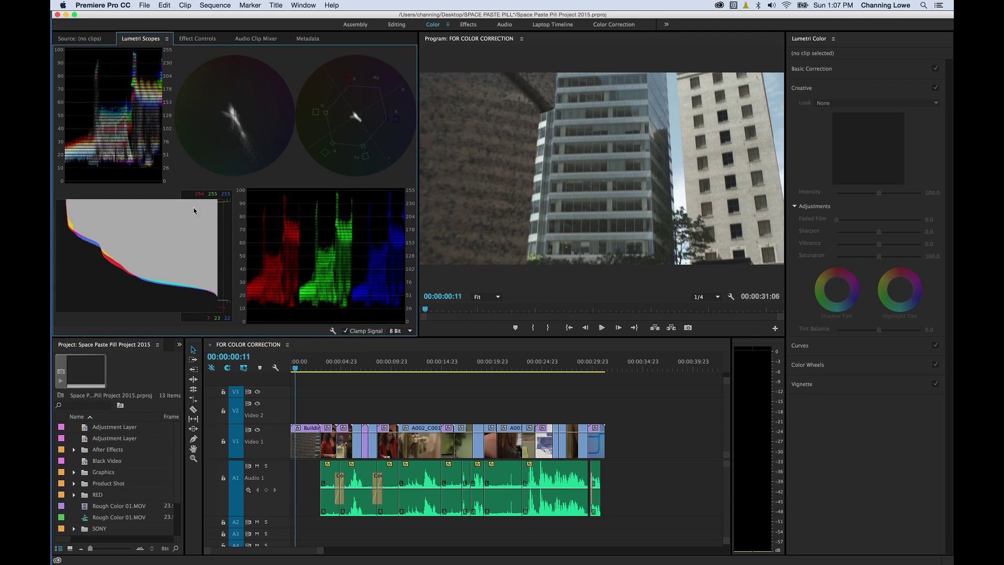
Hide the HLS vectorscope and the histogram from the Lumetri Scopes.
right_click(145, 145)
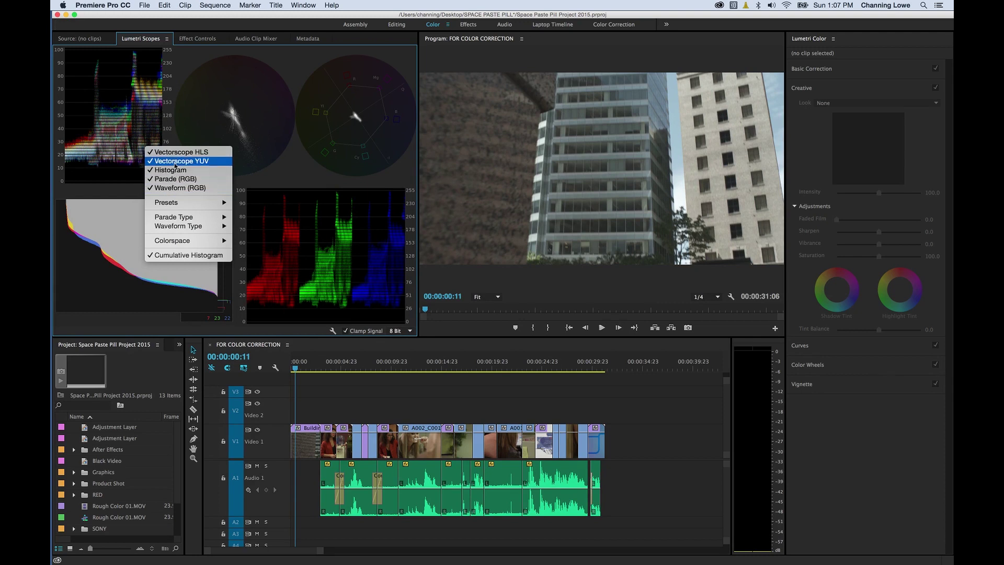
left_click(165, 128)
right_click(216, 130)
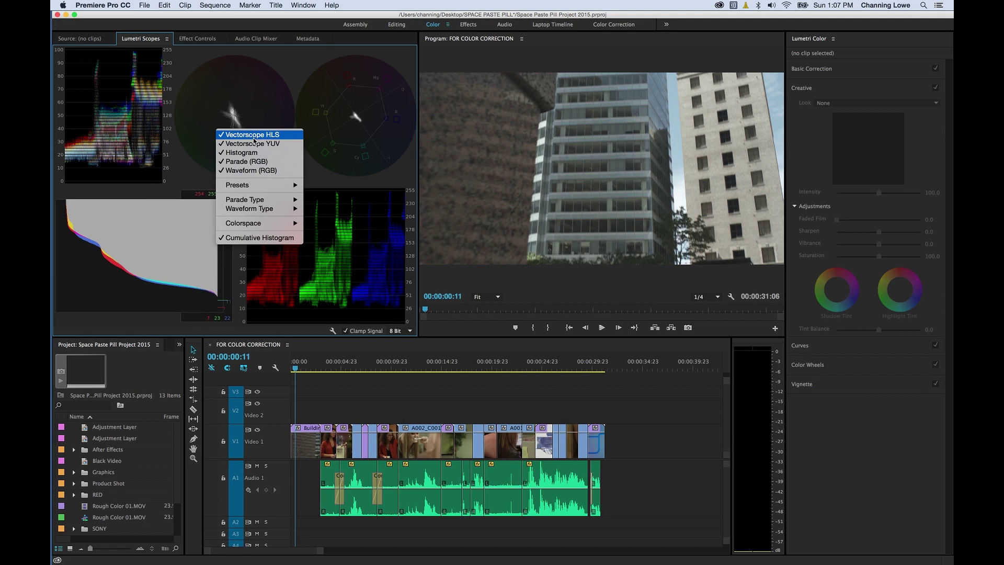
left_click(275, 136)
left_click(239, 136)
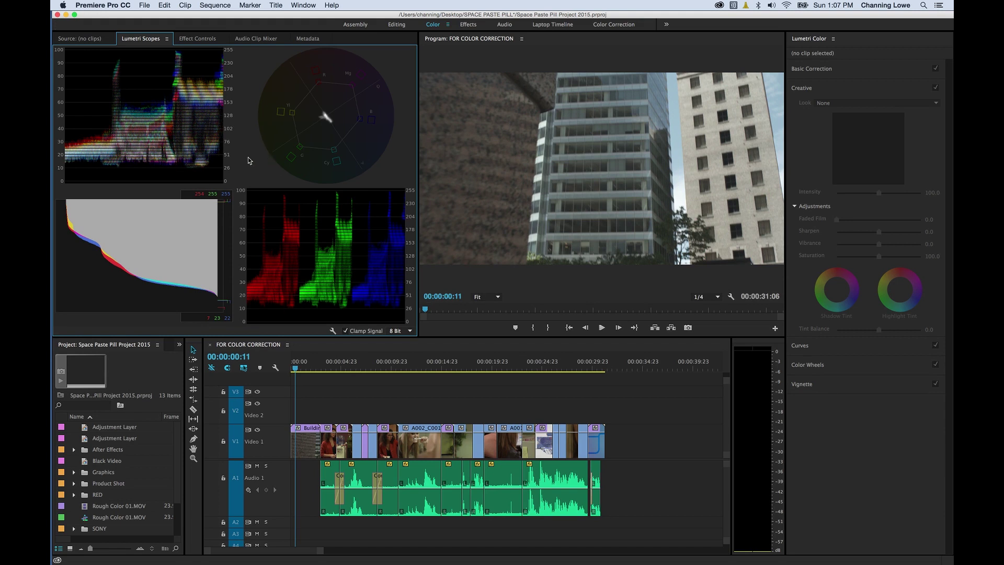
right_click(183, 146)
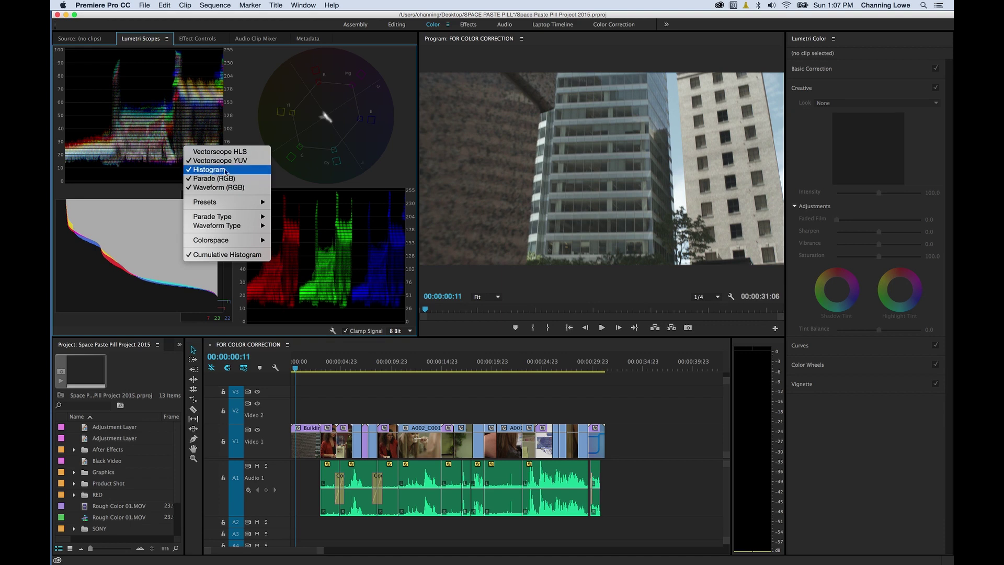
left_click(221, 183)
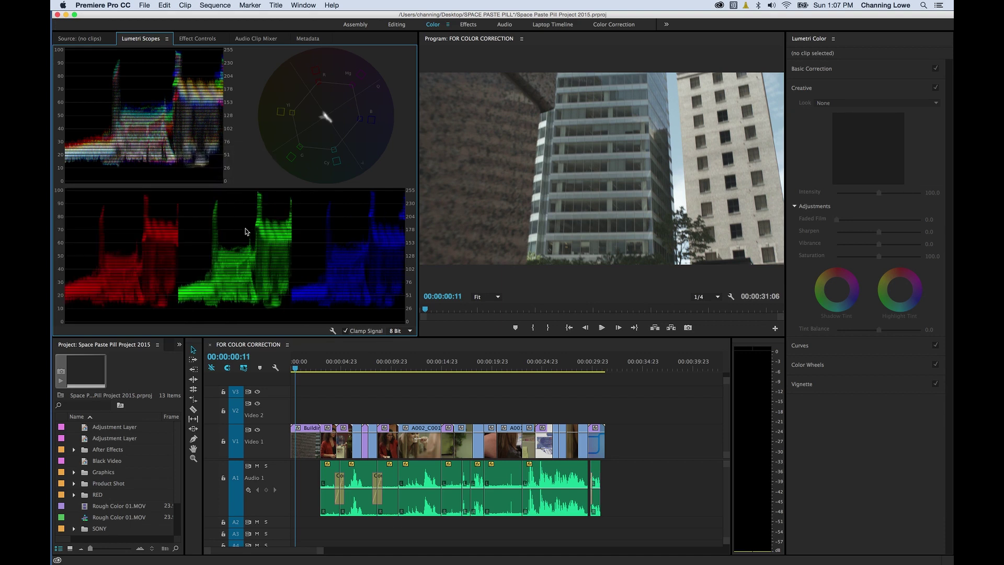
Remove the RGB parade and set the waveform type to Luma.
right_click(250, 267)
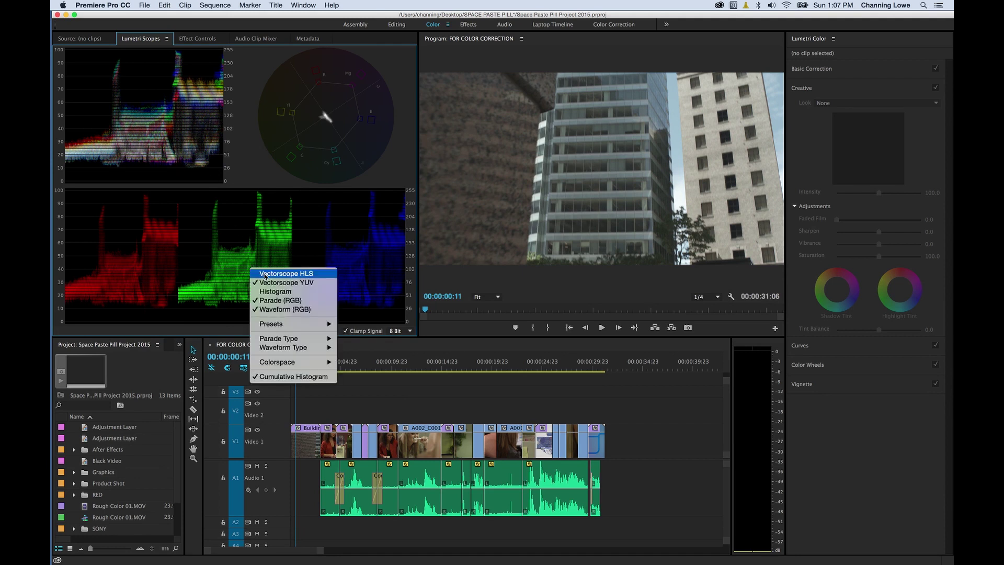
left_click(291, 302)
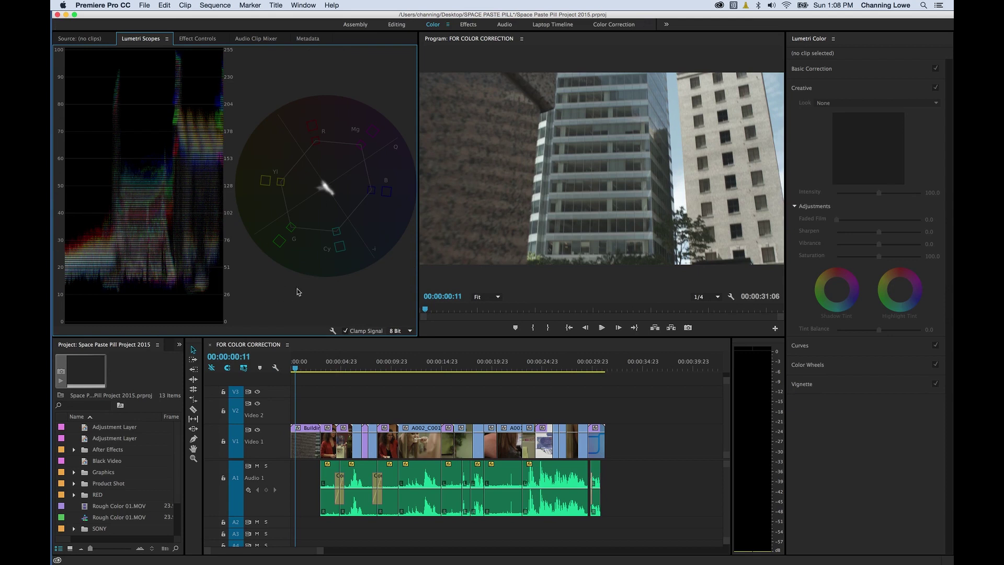
right_click(287, 276)
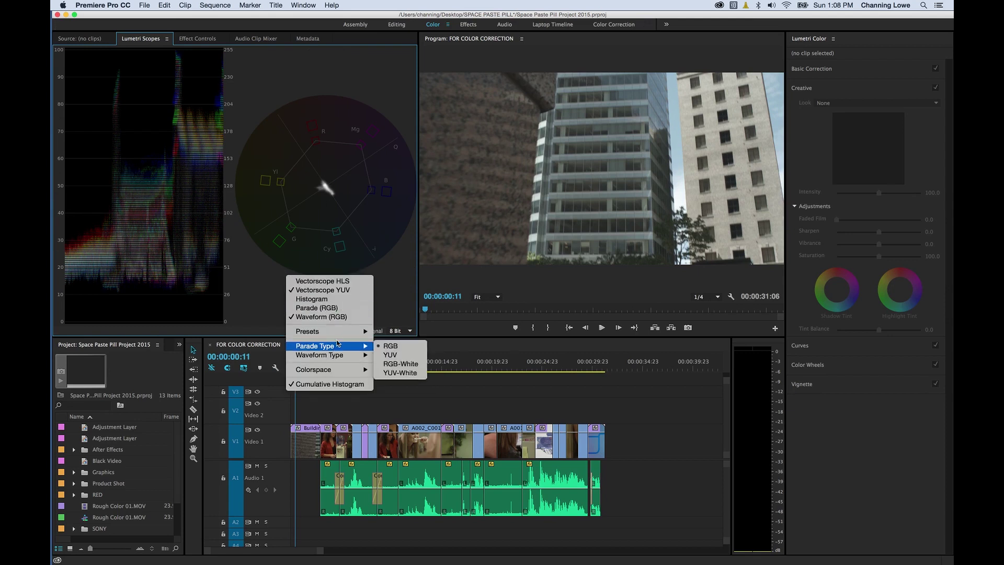
mouse_move(339, 348)
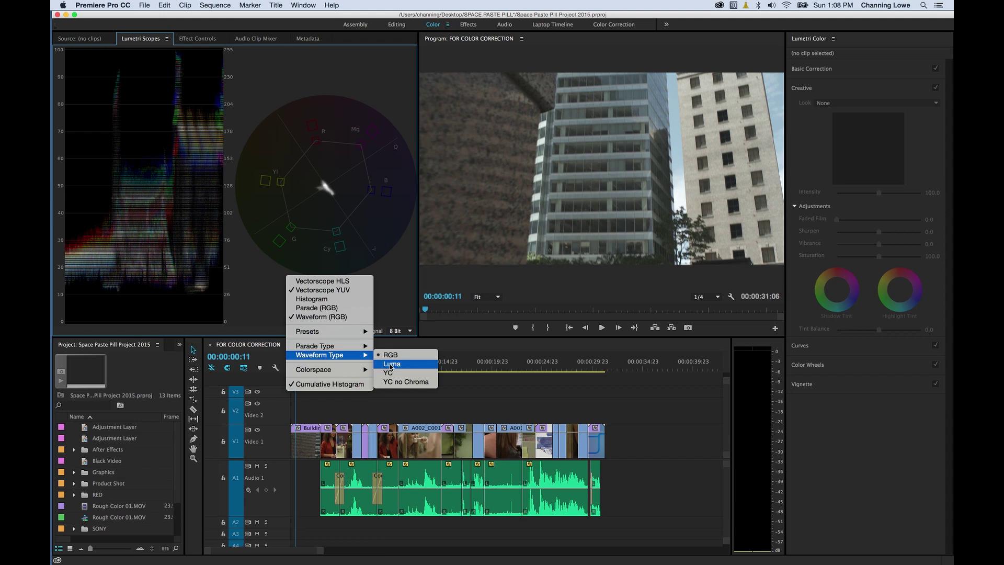
left_click(391, 365)
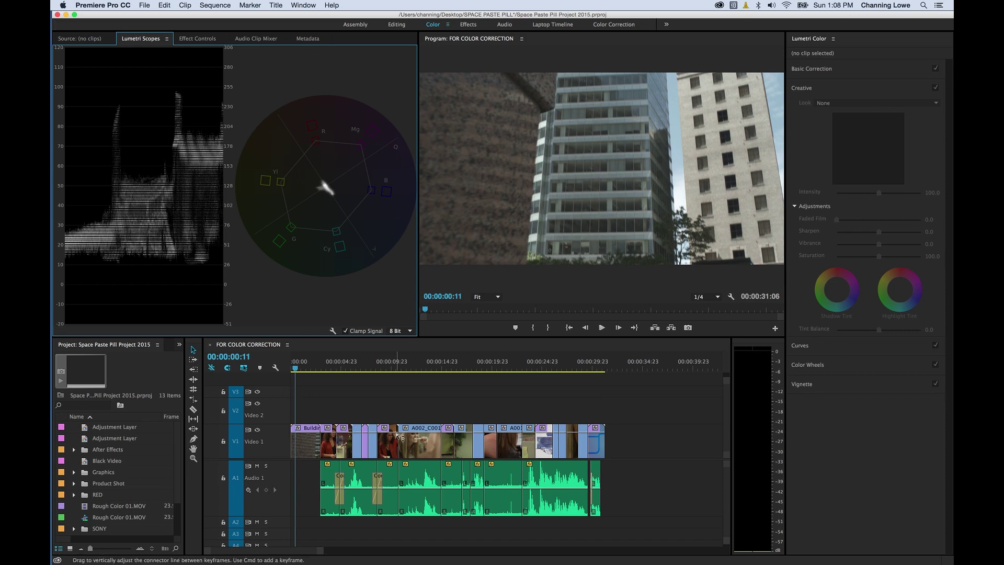
Place the playhead at 00:00:01:19 on the Building Shot clip and expand Basic Correction.
left_click(303, 368)
left_click_drag(302, 368, 309, 367)
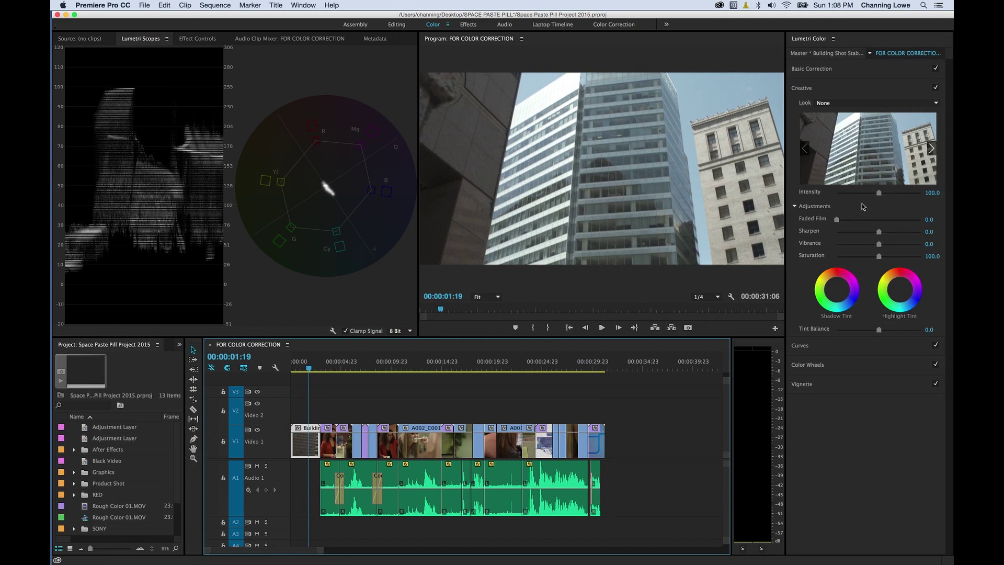
left_click(844, 70)
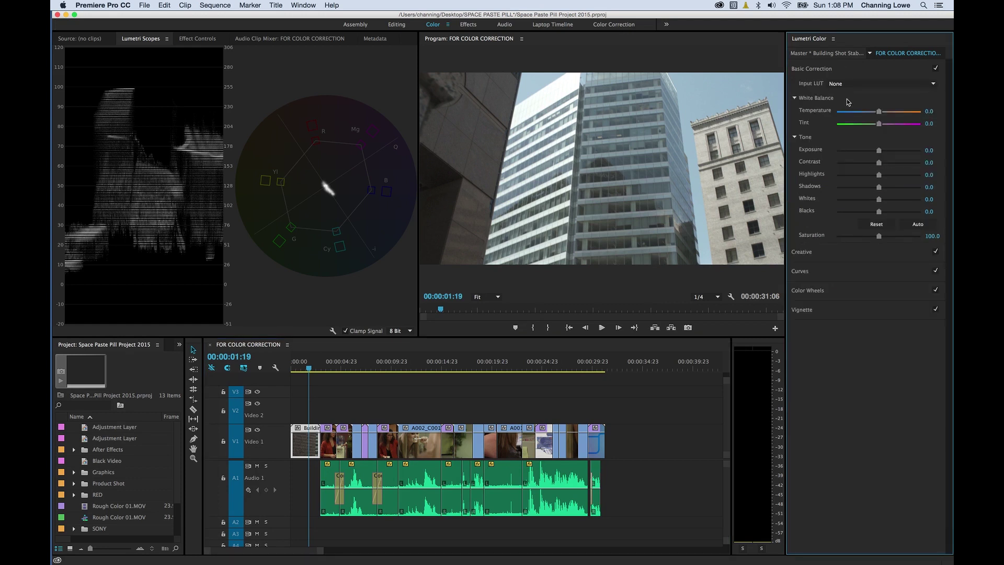
left_click(824, 253)
left_click(833, 70)
Warm the white balance to Temperature 7.3 and Tint -2.8, nudging Exposure up slightly.
mouse_move(880, 116)
left_mouse_down()
mouse_move(892, 119)
mouse_move(880, 127)
left_mouse_up()
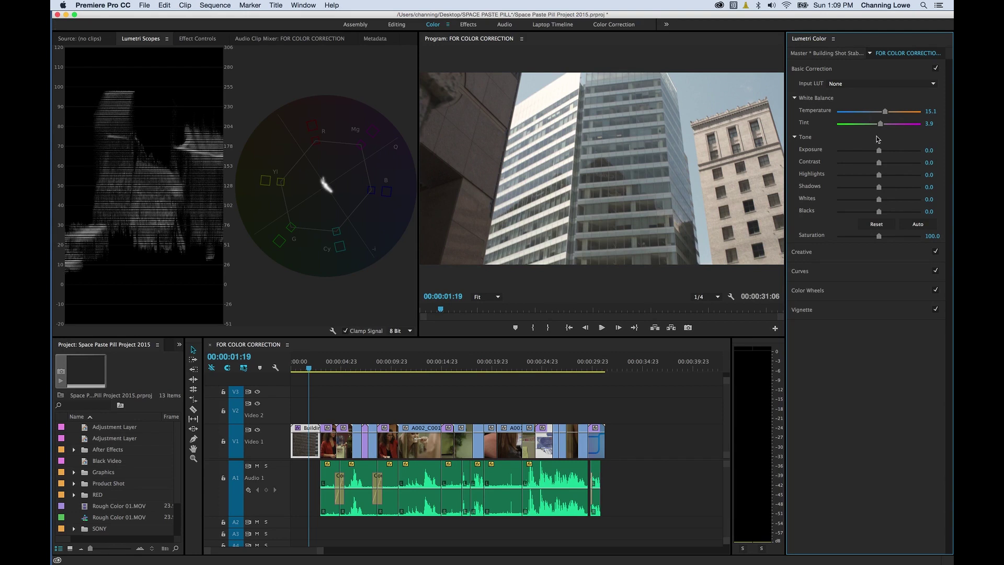
mouse_move(885, 111)
left_mouse_down()
mouse_move(865, 112)
mouse_move(880, 112)
mouse_move(881, 126)
mouse_move(868, 125)
mouse_move(888, 126)
mouse_move(878, 127)
mouse_move(881, 115)
left_mouse_up()
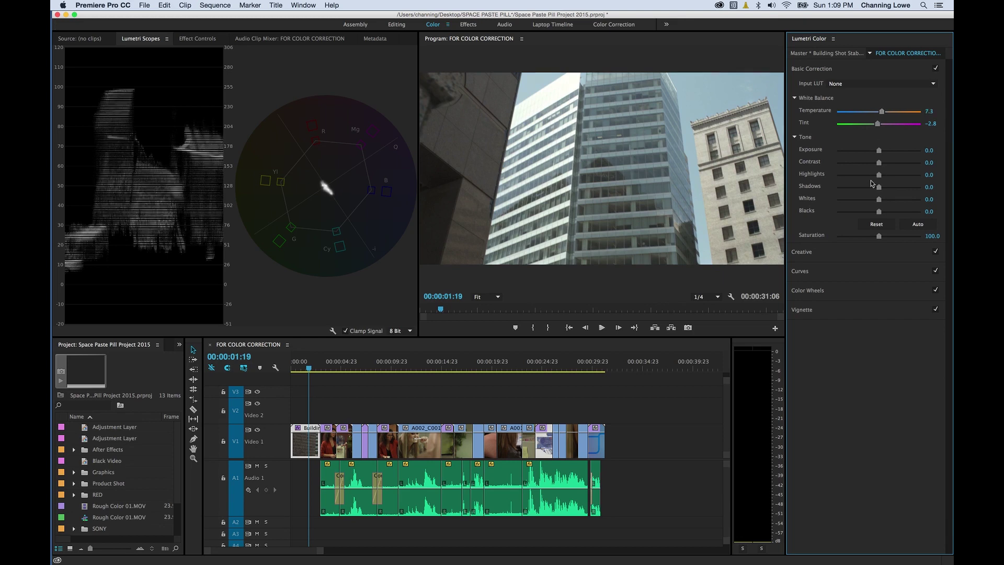
left_click_drag(882, 152, 900, 164)
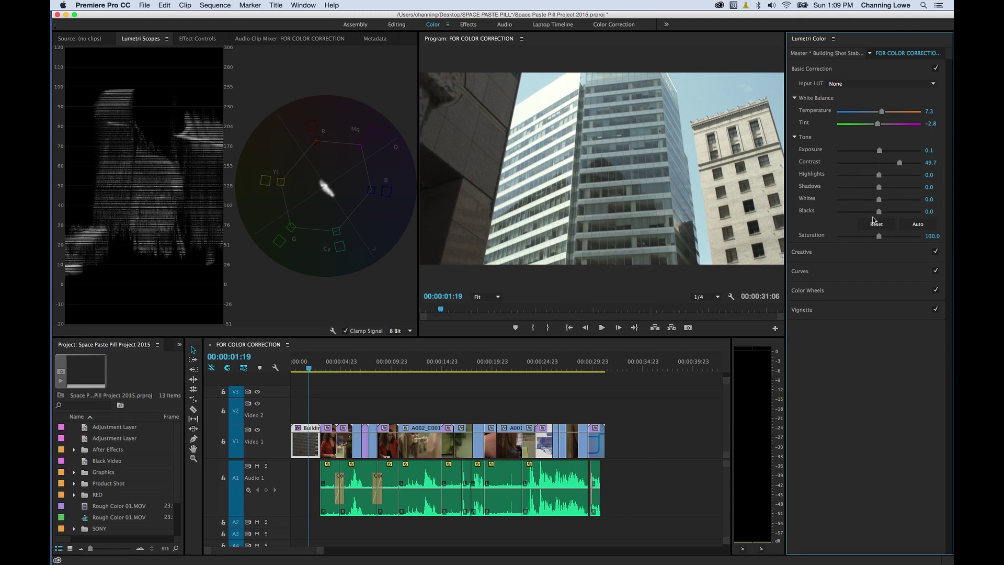
Reset Exposure and Contrast to 0.0 and switch to the Creative section.
left_click(878, 226)
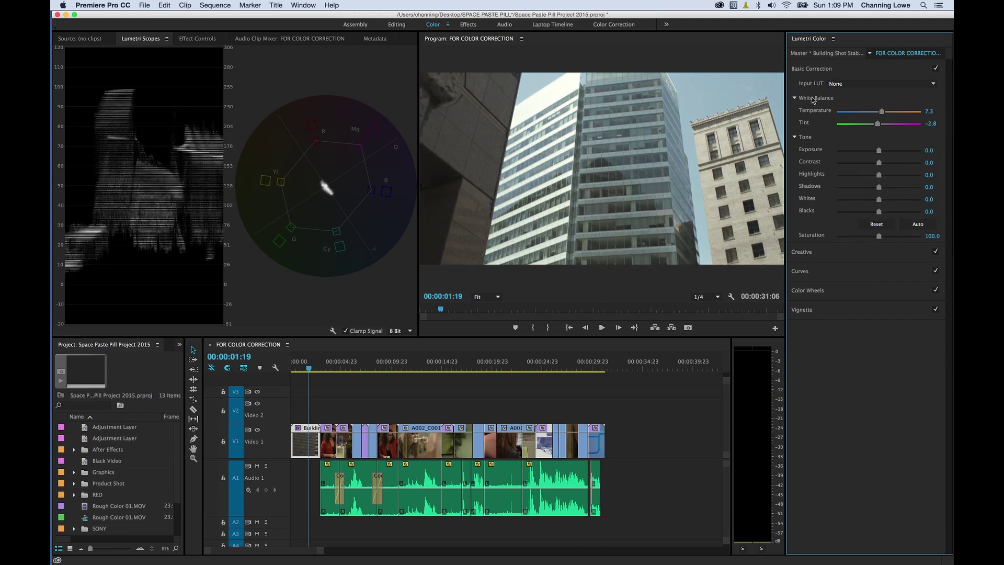
left_click(813, 71)
left_click(822, 92)
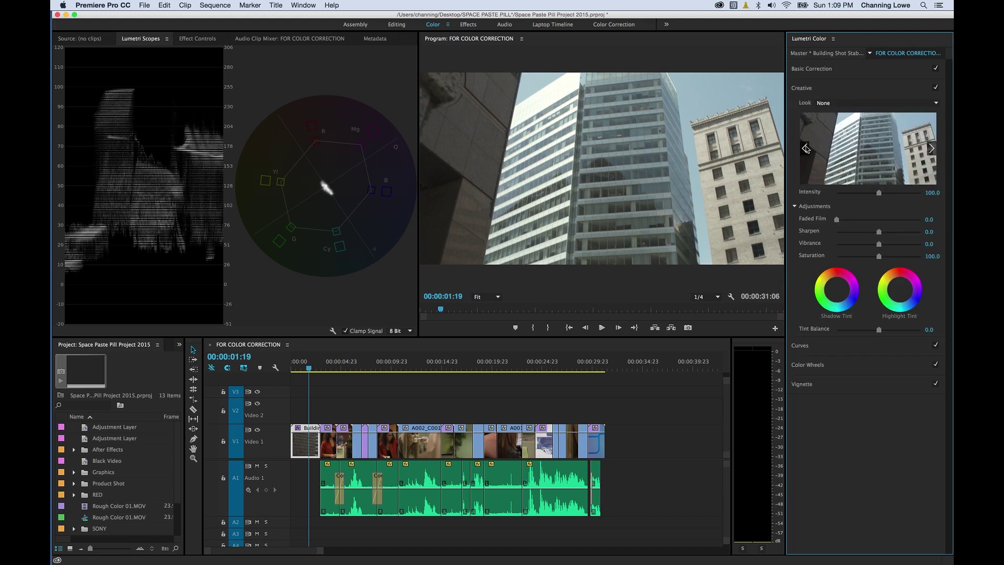
Browse the Creative looks, apply Fuji ETERNA 250D Kodak 2395, then preview Fuji F125 Kodak 2393.
left_click(932, 151)
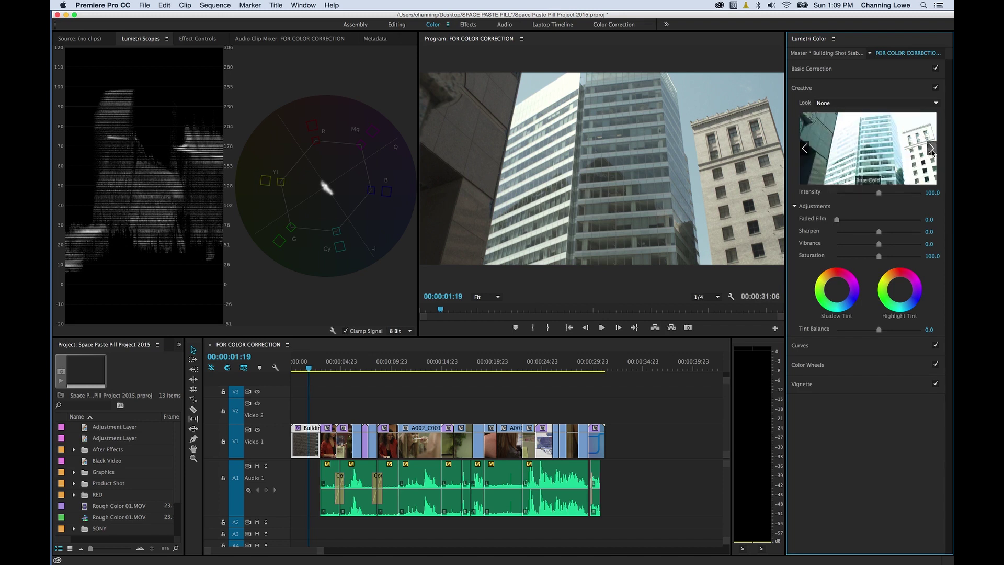
left_click(932, 151)
left_click(932, 150)
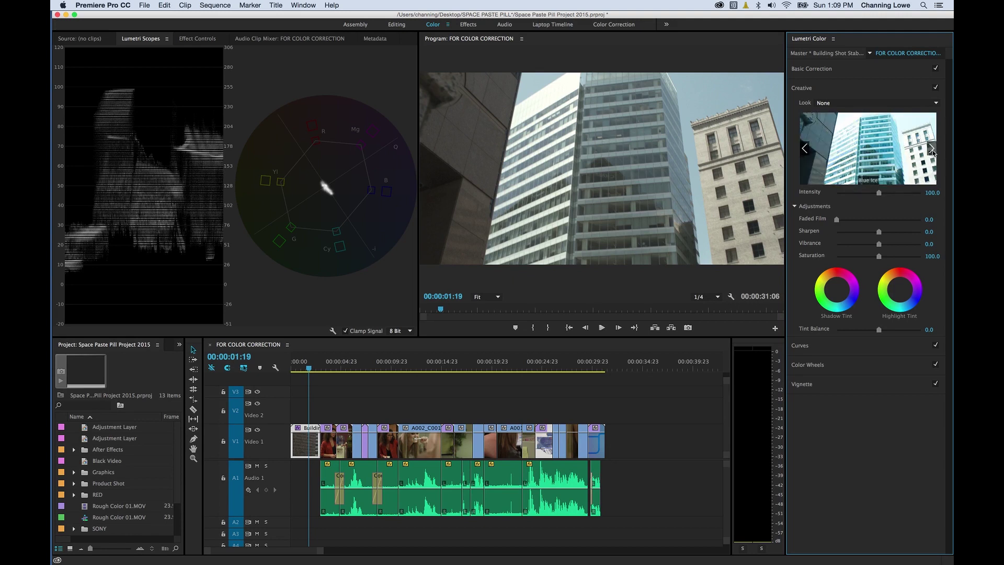
left_click(931, 151)
left_click(932, 151)
left_click(932, 150)
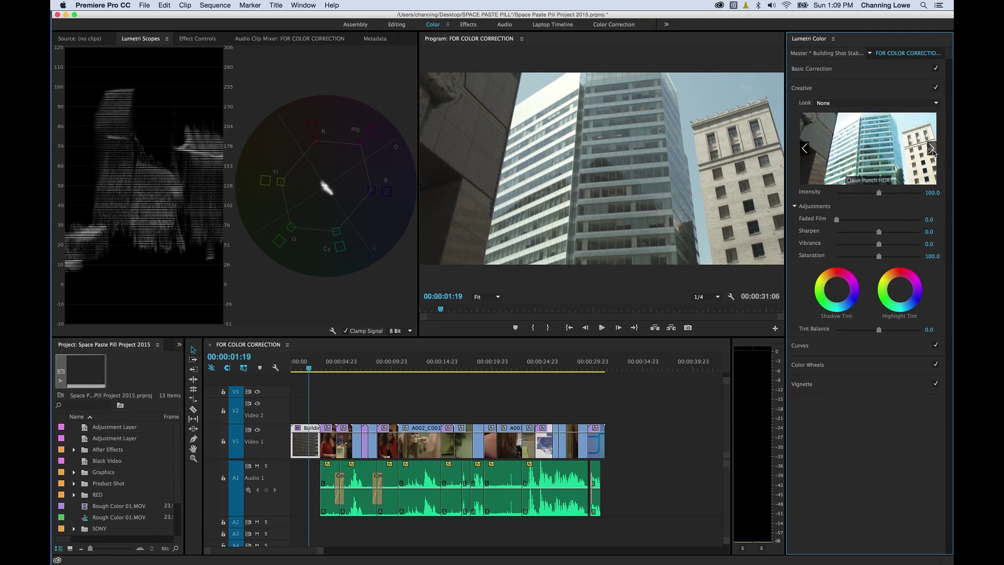
left_click(932, 150)
left_click(805, 150)
left_click(930, 149)
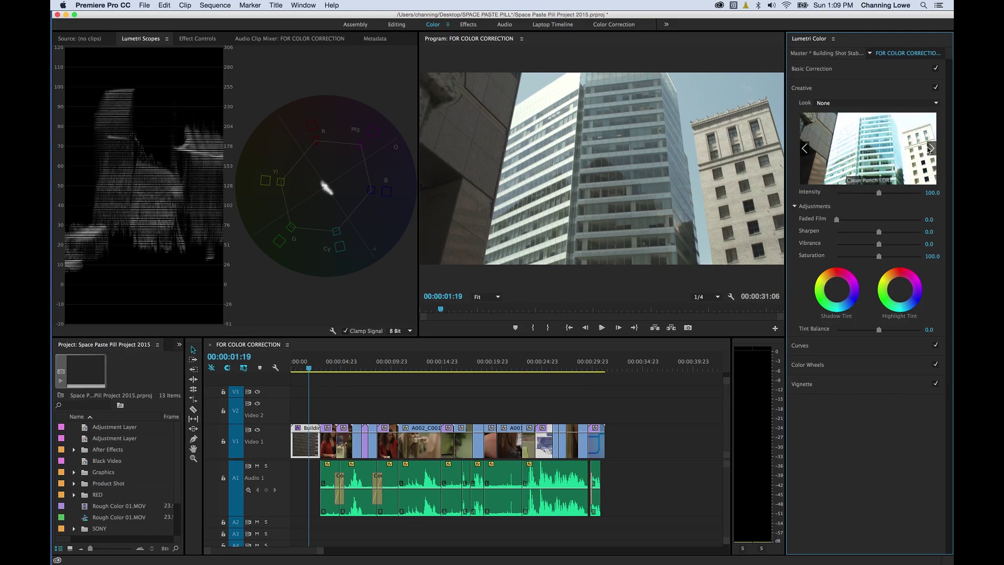
left_click(930, 151)
left_click(930, 151)
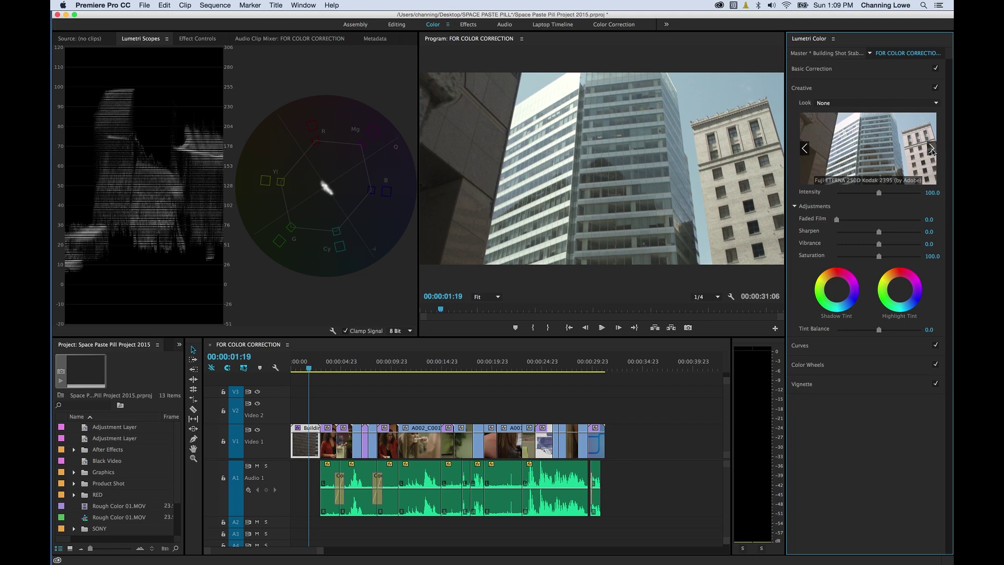
left_click(875, 158)
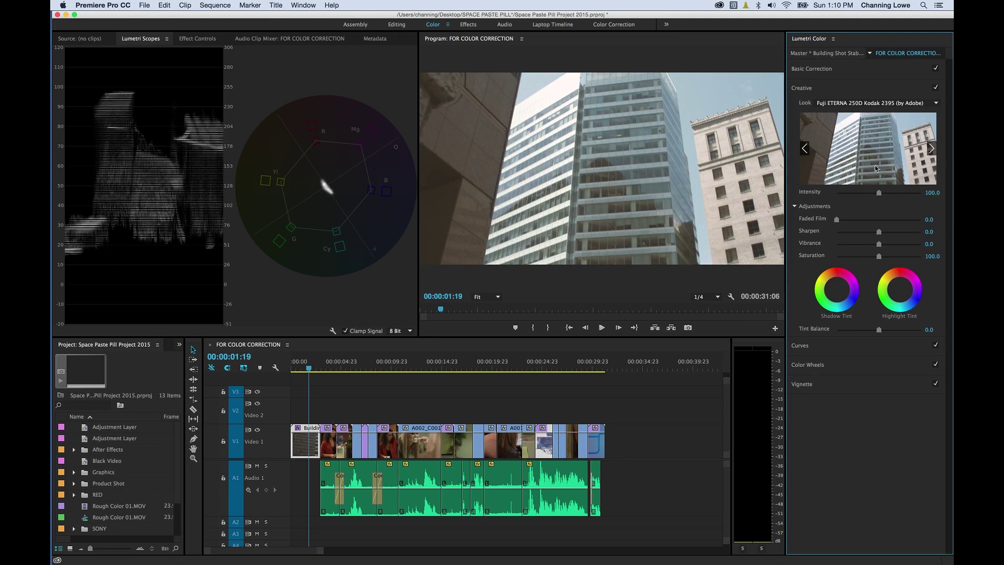
left_click(930, 149)
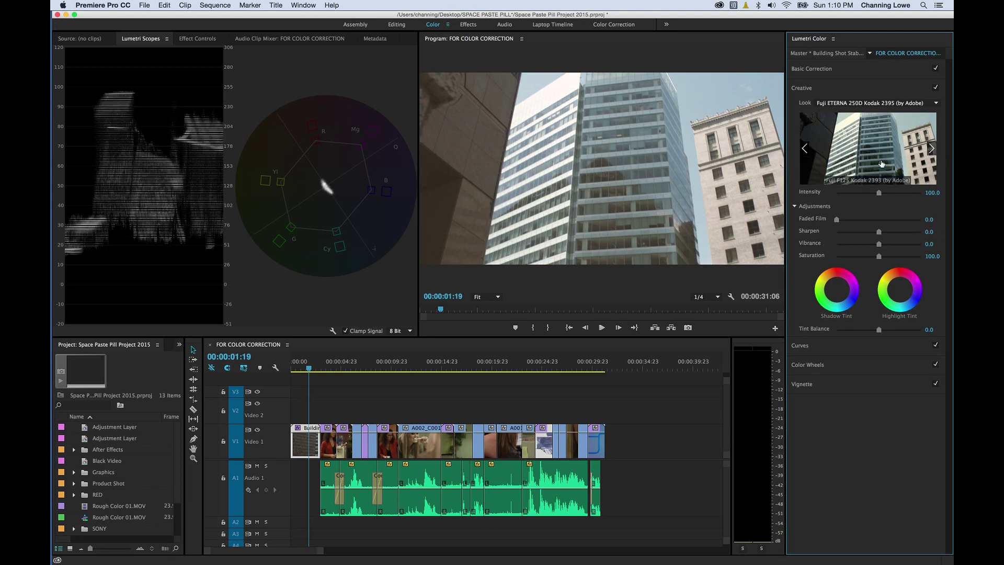
Apply Fuji F125 Kodak 2393 at intensity 68.2 with Saturation 95.0 and Faded Film 35.2, then show Curves.
left_click(866, 149)
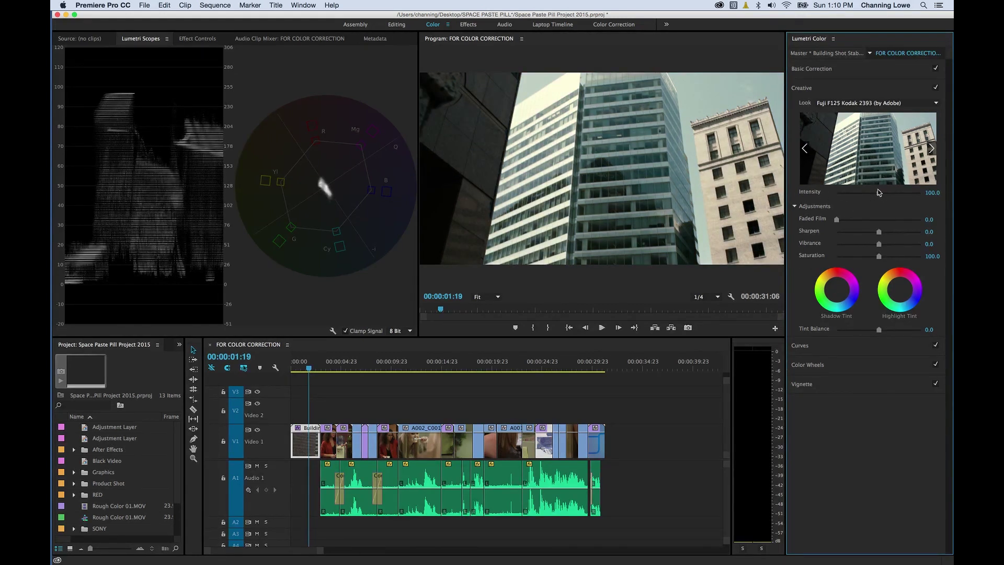
mouse_move(879, 193)
left_mouse_down()
mouse_move(861, 197)
mouse_move(892, 198)
mouse_move(865, 198)
left_mouse_up()
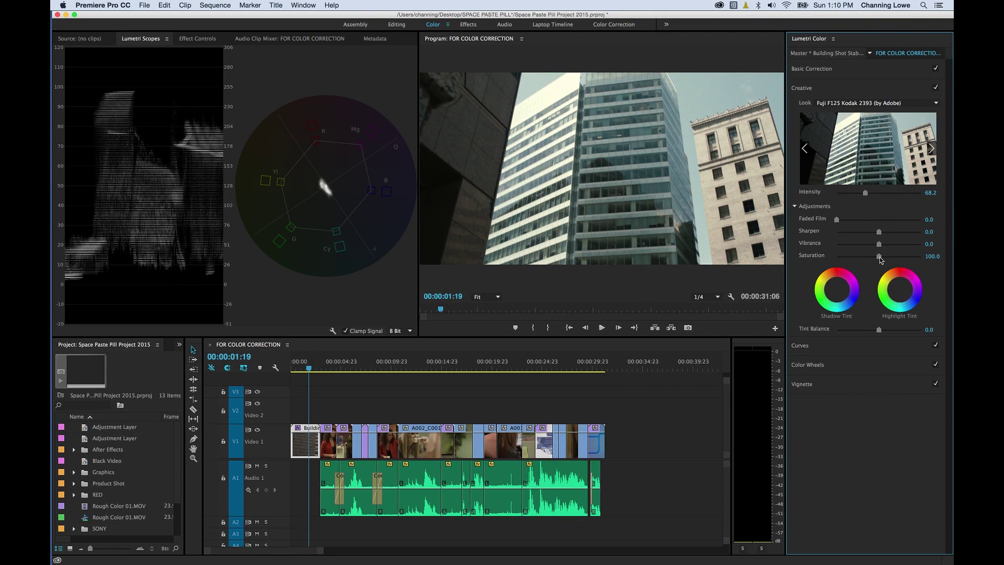
mouse_move(880, 258)
left_mouse_down()
mouse_move(893, 258)
mouse_move(843, 263)
mouse_move(877, 260)
left_mouse_up()
left_click_drag(837, 220, 879, 248)
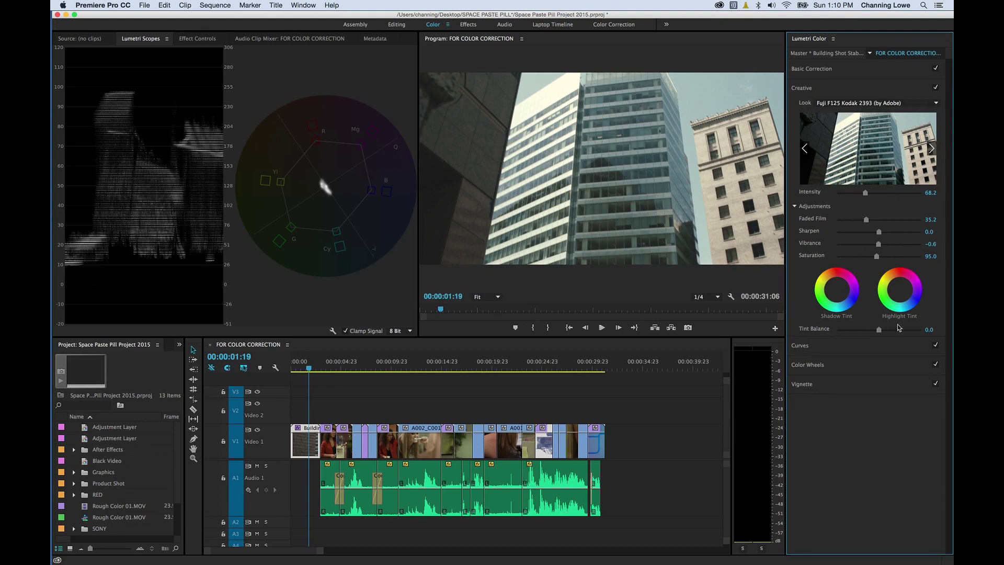
left_click(853, 90)
left_click(836, 108)
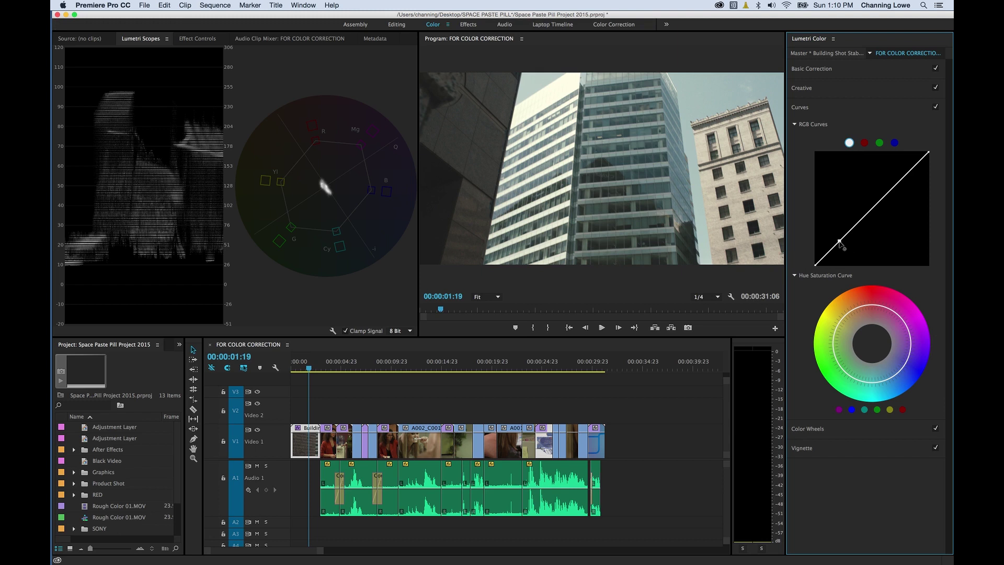
Give the RGB curve an S-shape and pull the red channel down toward teal.
left_click_drag(840, 241, 843, 244)
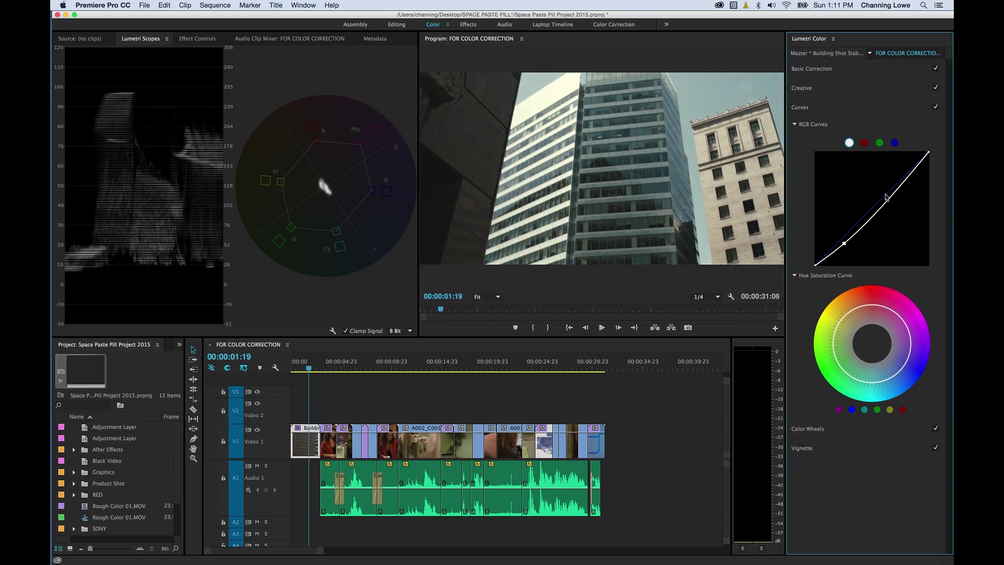
left_click_drag(886, 197, 884, 193)
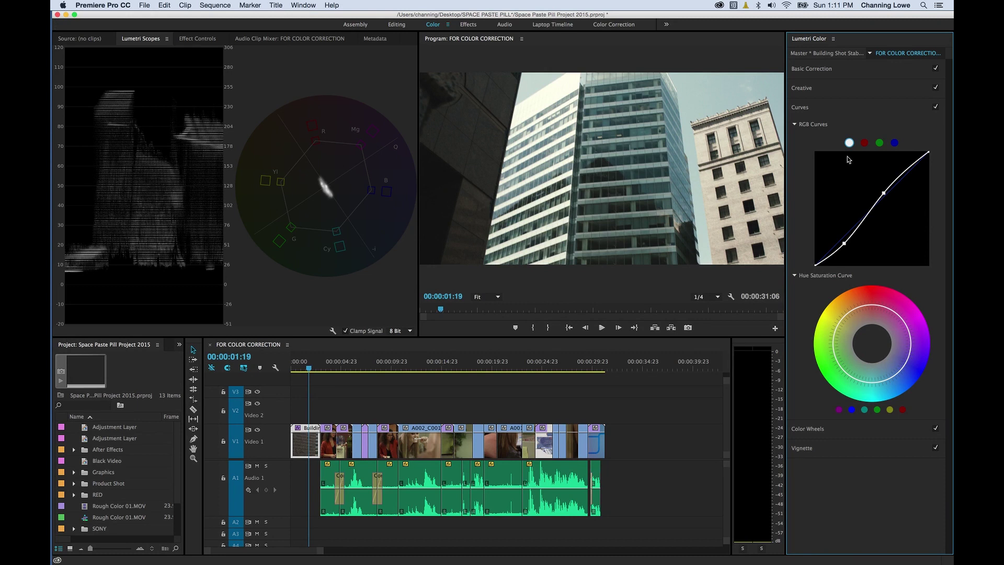
left_click(865, 145)
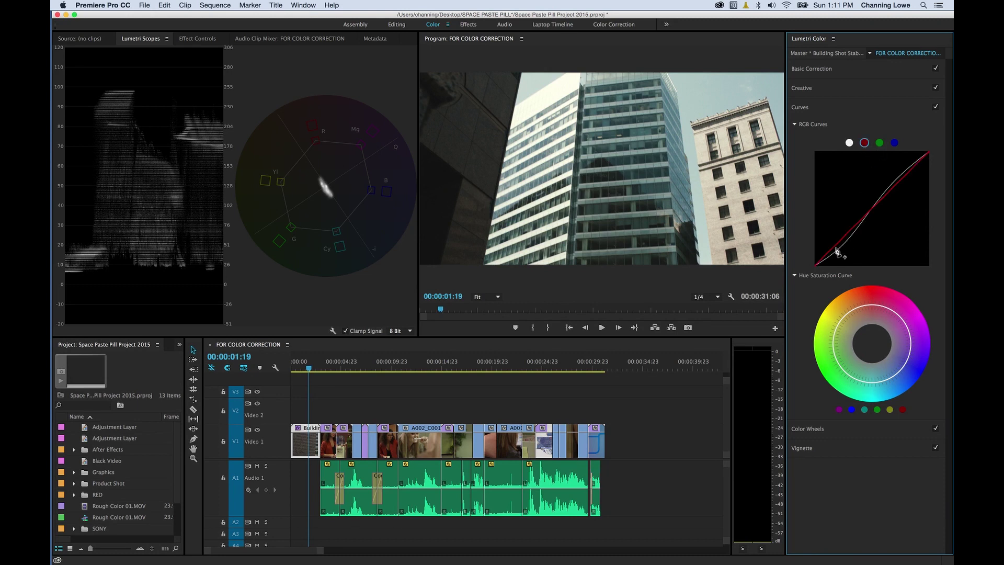
left_click_drag(836, 251, 841, 255)
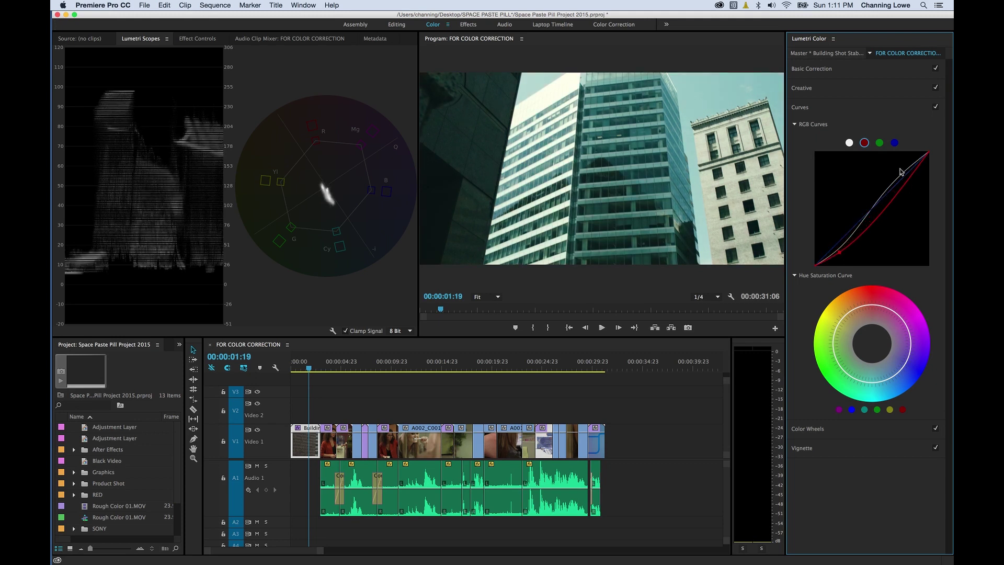
Boost the saturation of blue hues on the Hue Saturation Curve.
left_click(895, 142)
left_click_drag(904, 372, 903, 369)
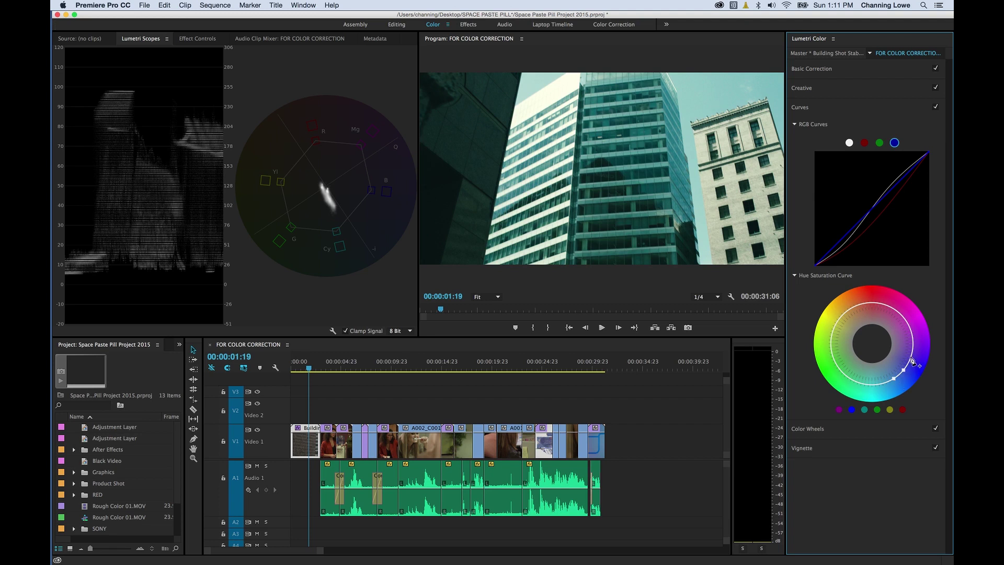
left_click(910, 357)
left_click_drag(903, 372, 912, 376)
Expand Color Wheels and switch off the Curves and Creative adjustments.
left_click(823, 108)
left_click(809, 126)
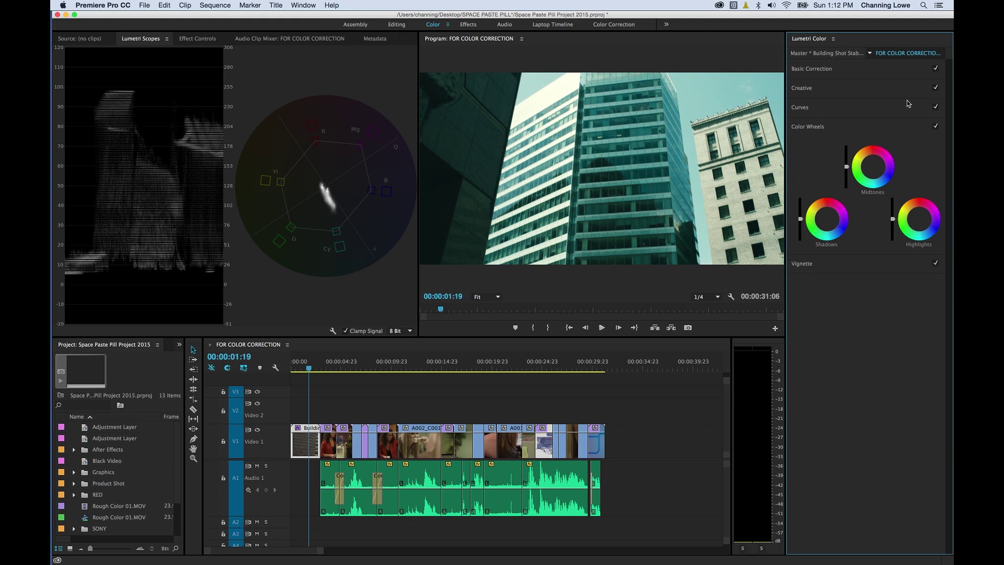
left_click(936, 108)
left_click(935, 87)
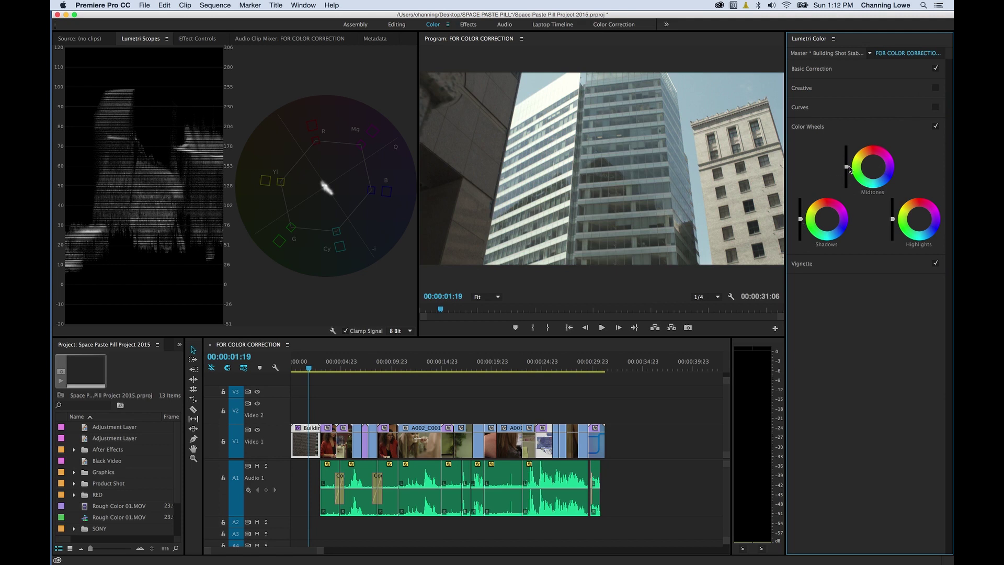
Darken the shadows, brighten the highlights and give the midtones a slightly warmer tint.
left_click(800, 219)
left_click_drag(800, 222, 800, 219)
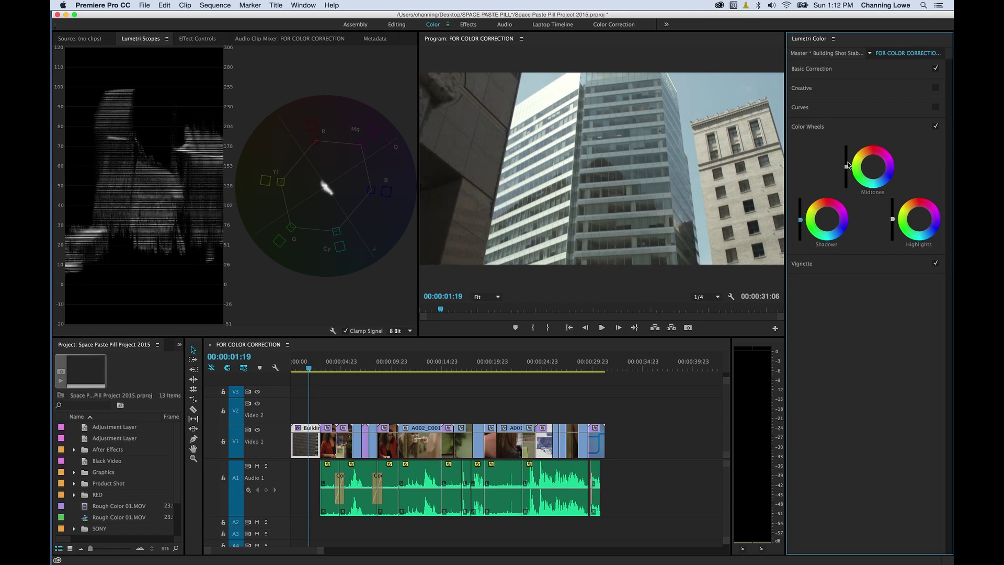
left_click_drag(846, 166, 846, 166)
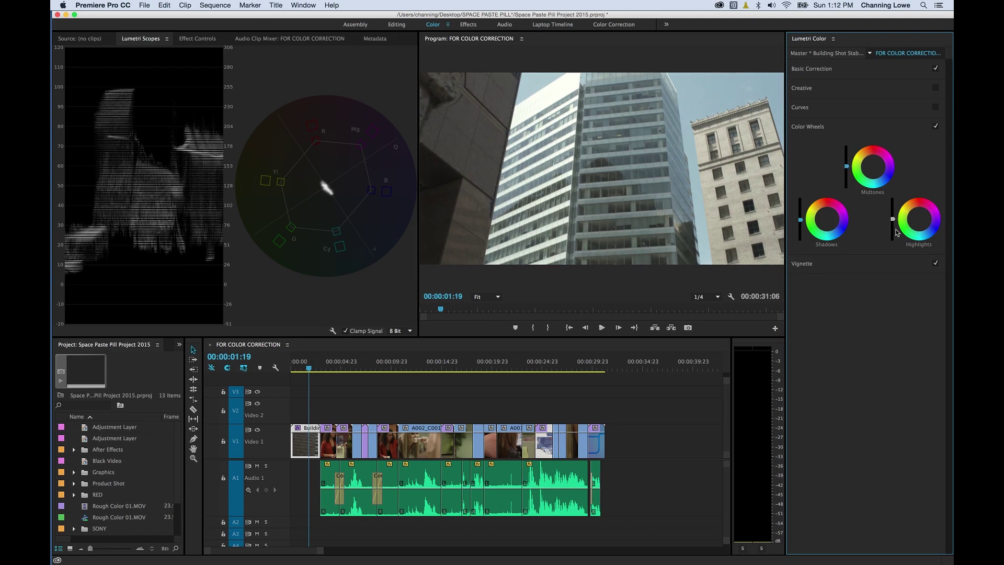
left_click_drag(892, 219, 892, 222)
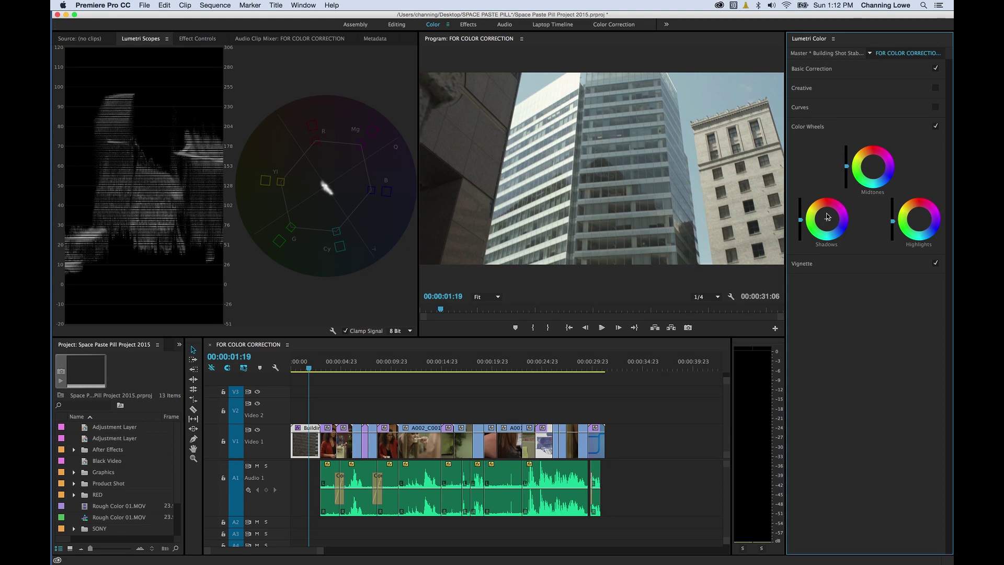
left_click(875, 166)
left_click_drag(873, 165, 871, 164)
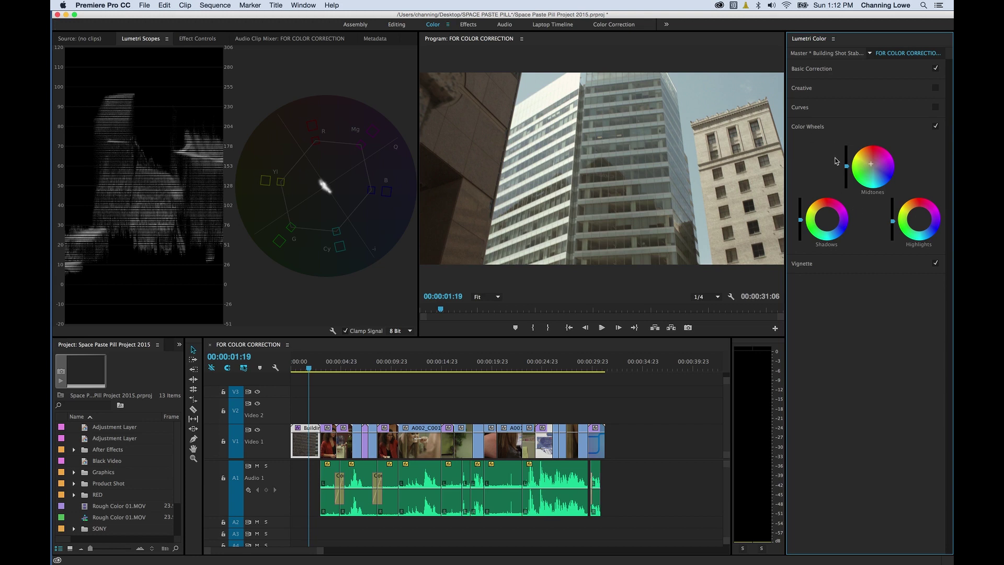
Add a vignette with Amount -2.9, Midpoint 25.1, Roundness -46.4 and Feather 57.0.
left_click(847, 263)
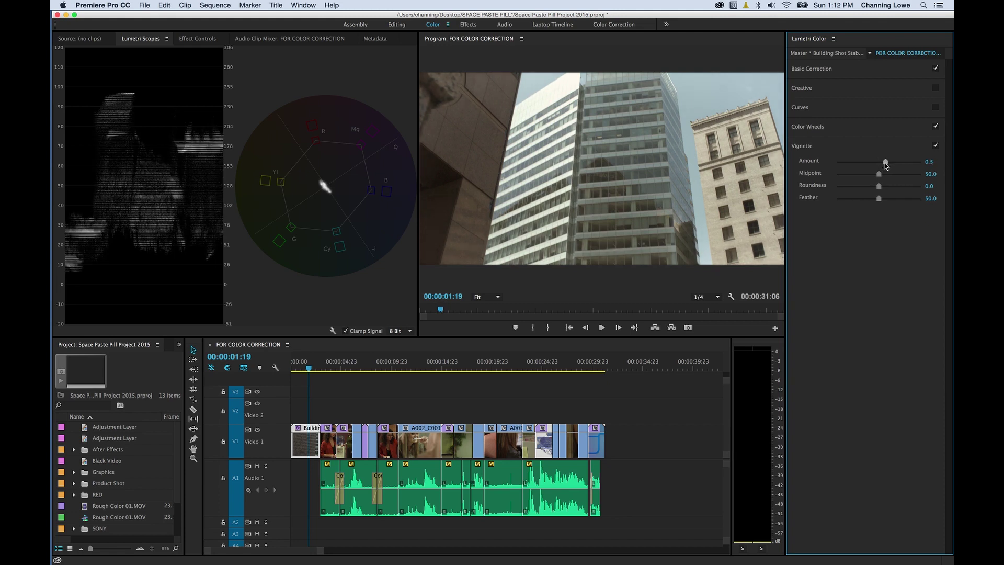
left_click_drag(880, 162, 900, 167)
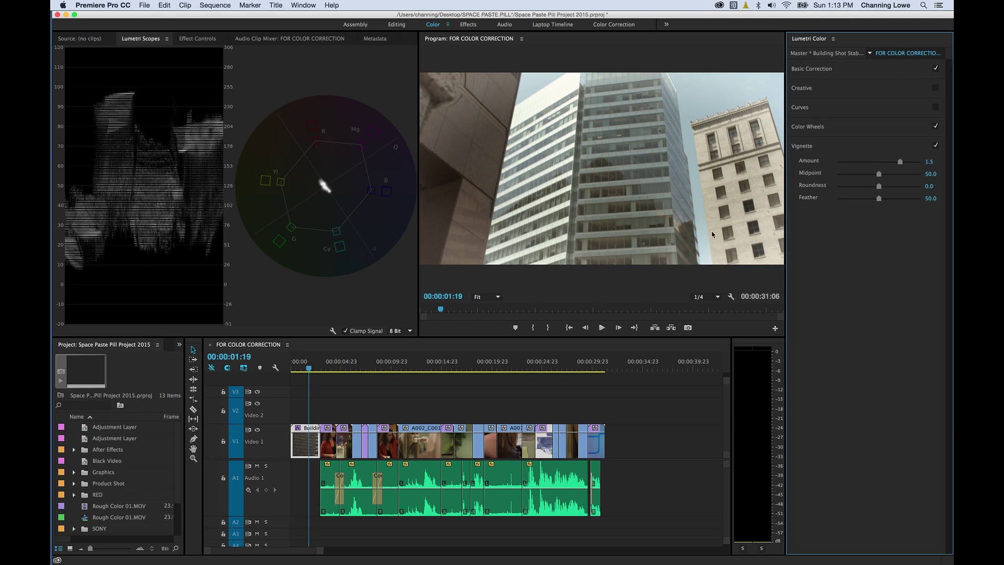
left_click_drag(900, 162, 885, 204)
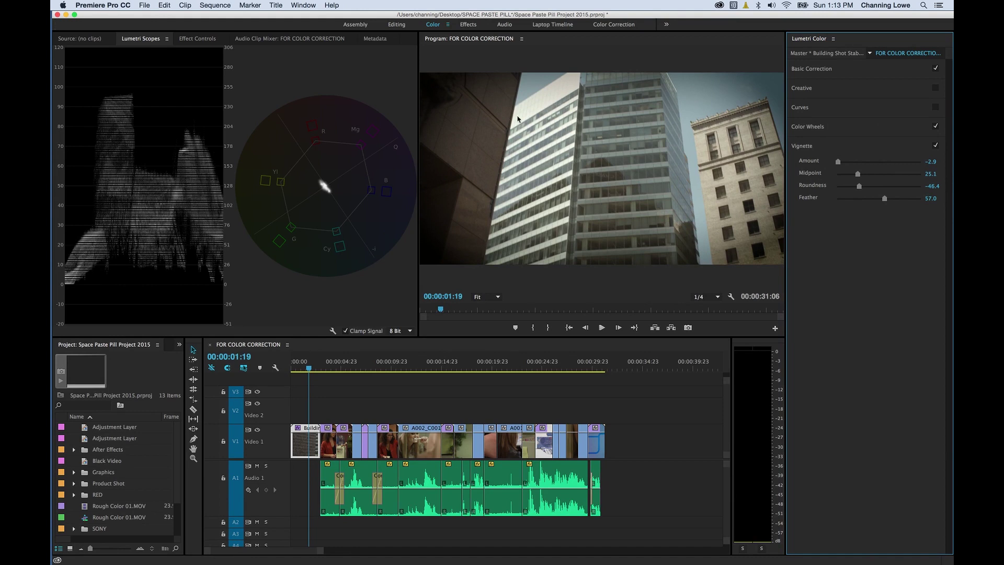
Inspect the Lumetri Color sections in Effect Controls by expanding and collapsing each one.
left_click(200, 40)
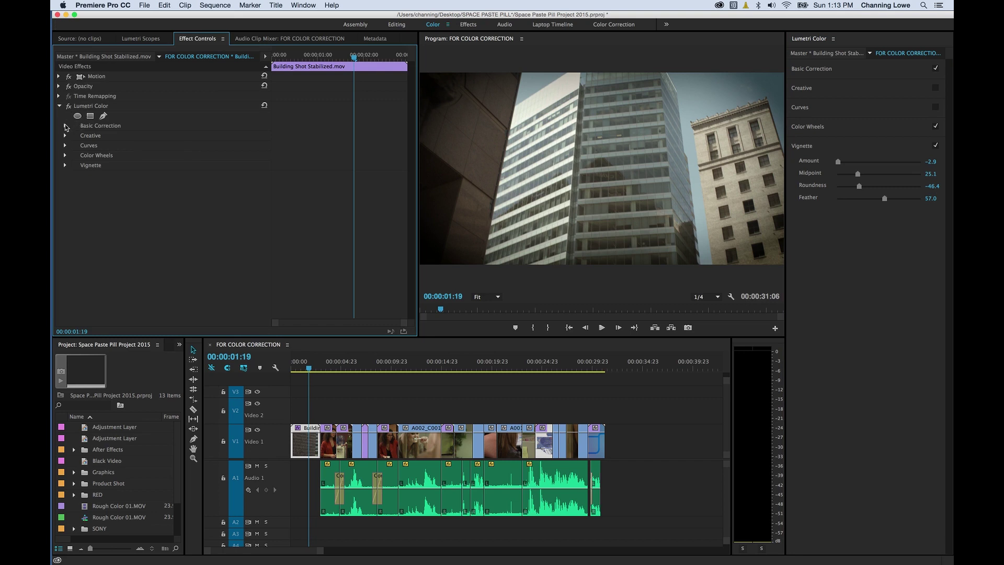
left_click(65, 126)
left_click(65, 127)
left_click(65, 136)
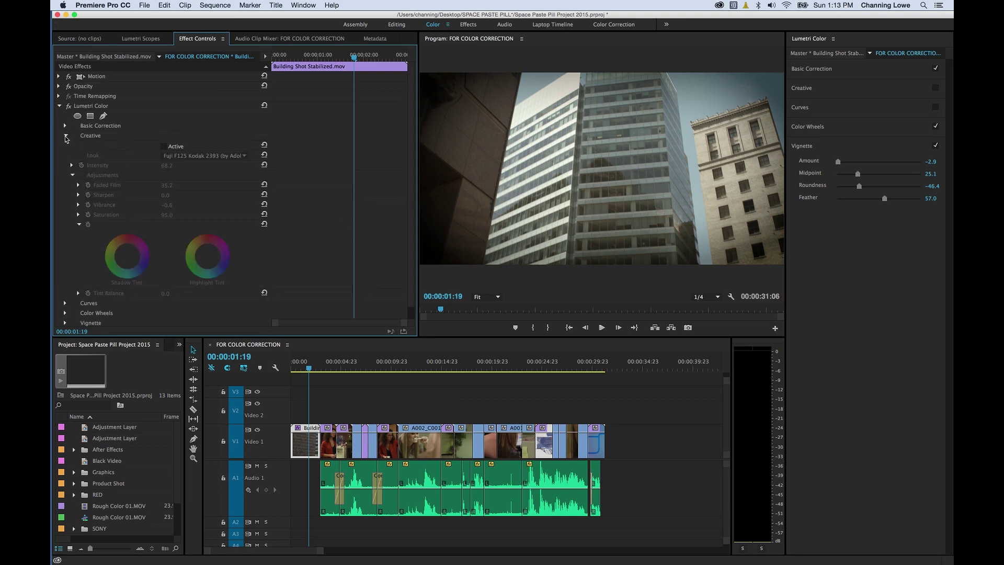
left_click(65, 136)
left_click(66, 145)
left_click(65, 145)
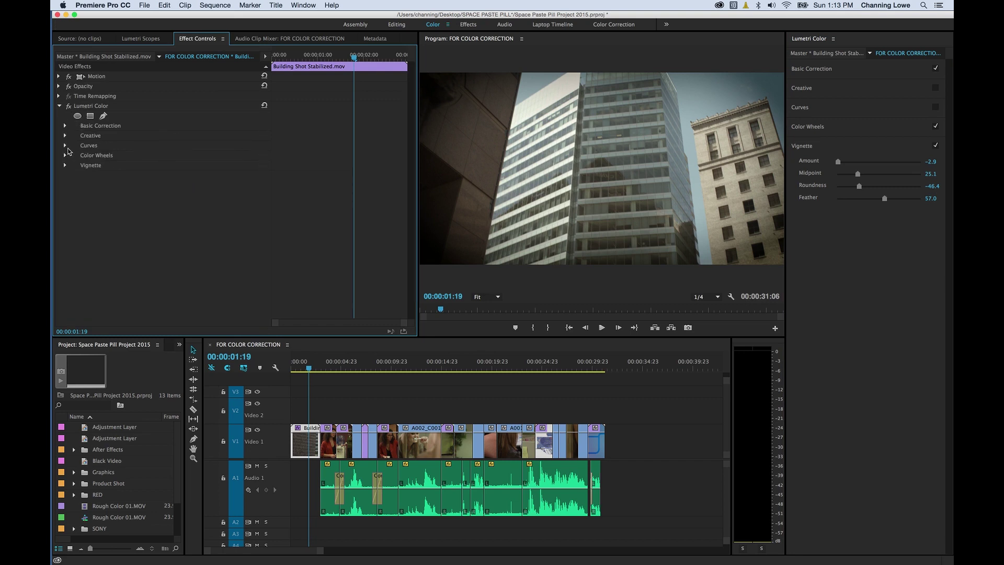
left_click(65, 155)
left_click(65, 155)
Toggle the Lumetri Color effect off and on to compare before and after, leaving it enabled.
left_click(93, 107)
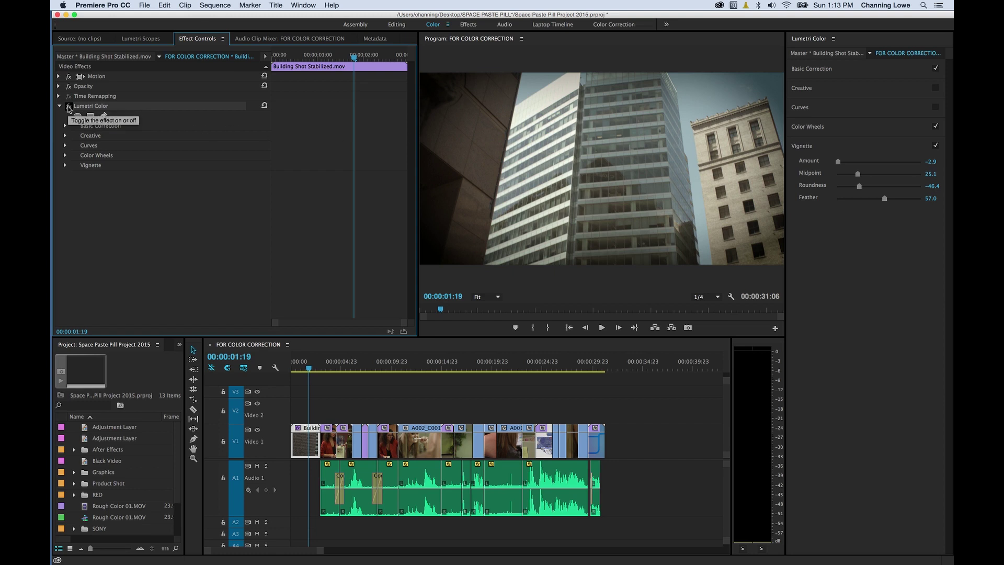
left_click(68, 107)
left_click(68, 107)
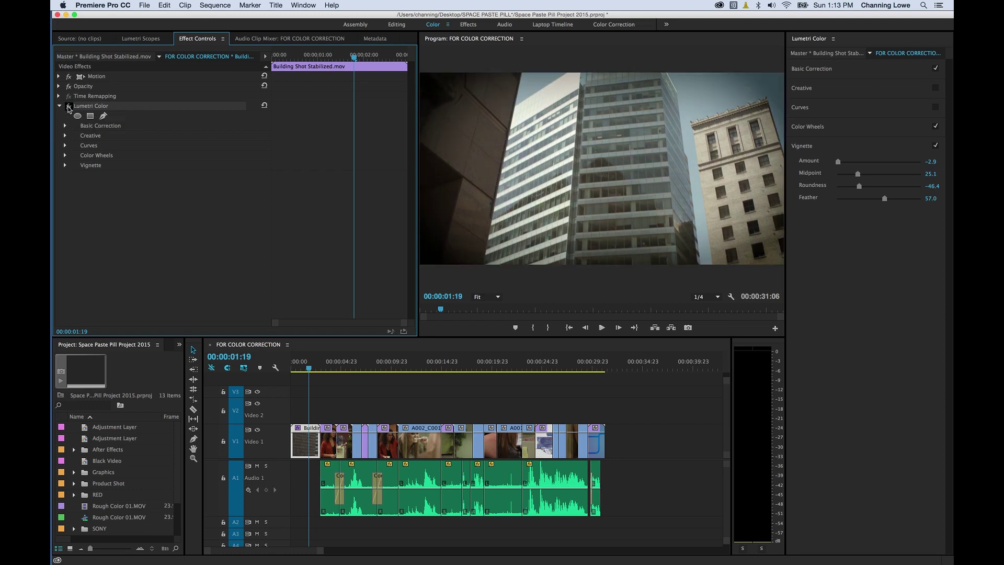
left_click(69, 107)
left_click(68, 107)
Copy the Lumetri Color effect and move the playhead to the Chew Gum.mov clip.
right_click(93, 108)
left_click(124, 161)
left_click(328, 367)
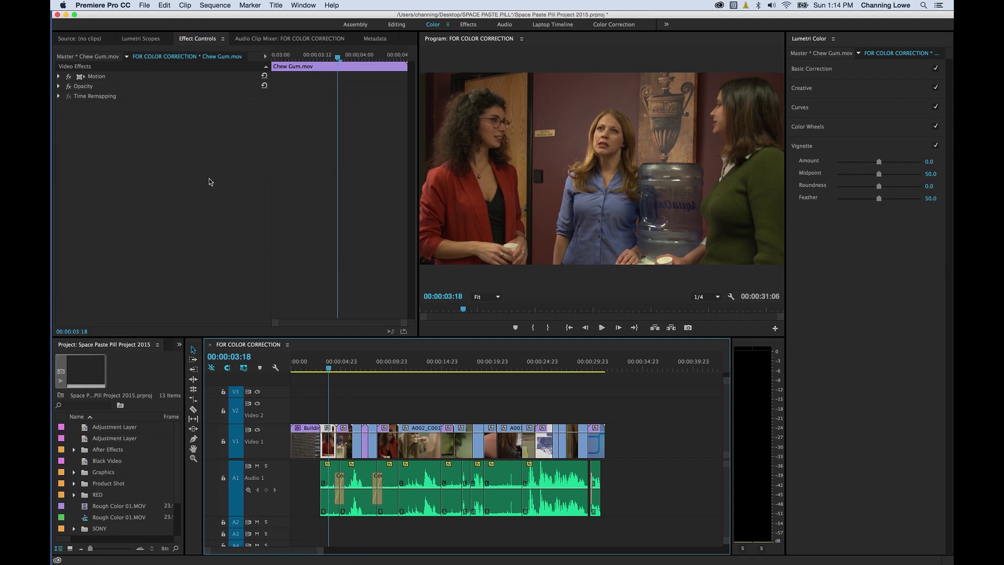
Paste the copied Lumetri Color grade onto Chew Gum.mov, collapse its sections, and show Lumetri Scopes.
left_click(153, 166)
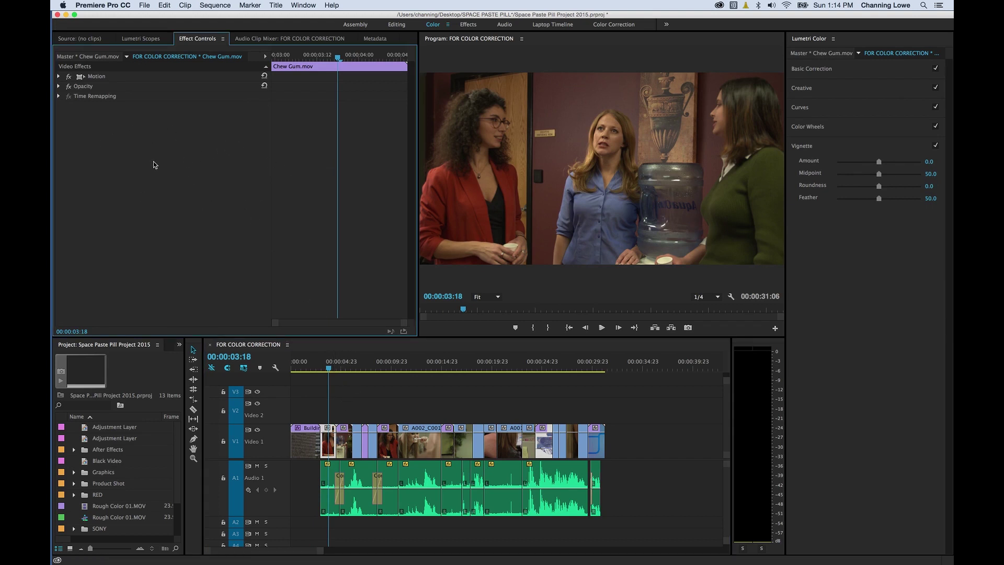
key("super+v")
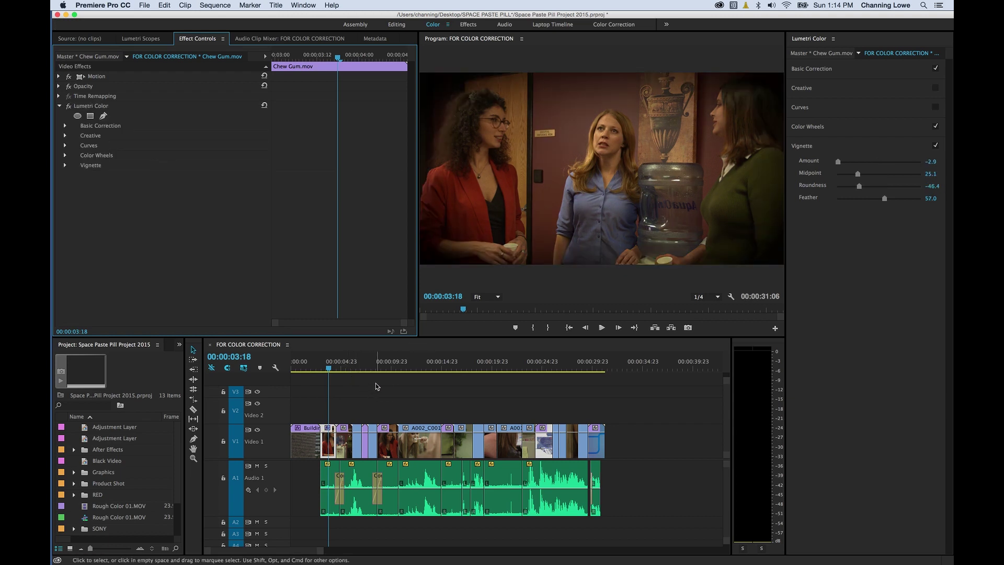
left_click(839, 108)
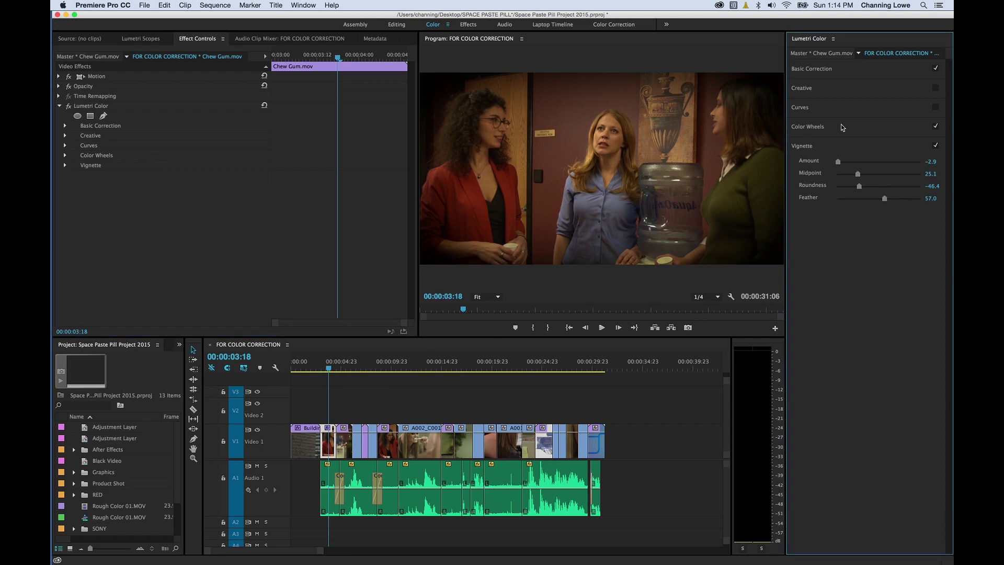
left_click(842, 101)
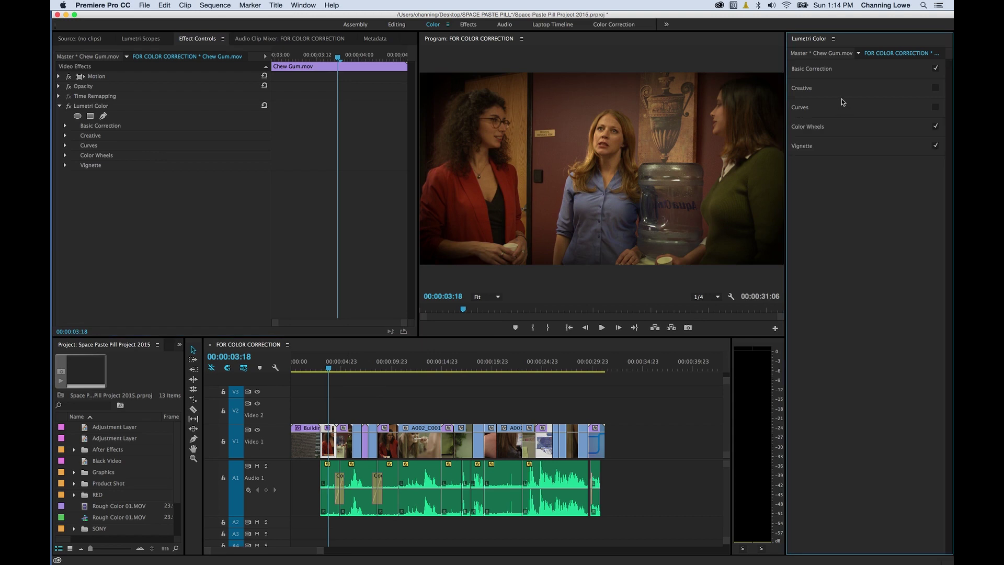
left_click(142, 40)
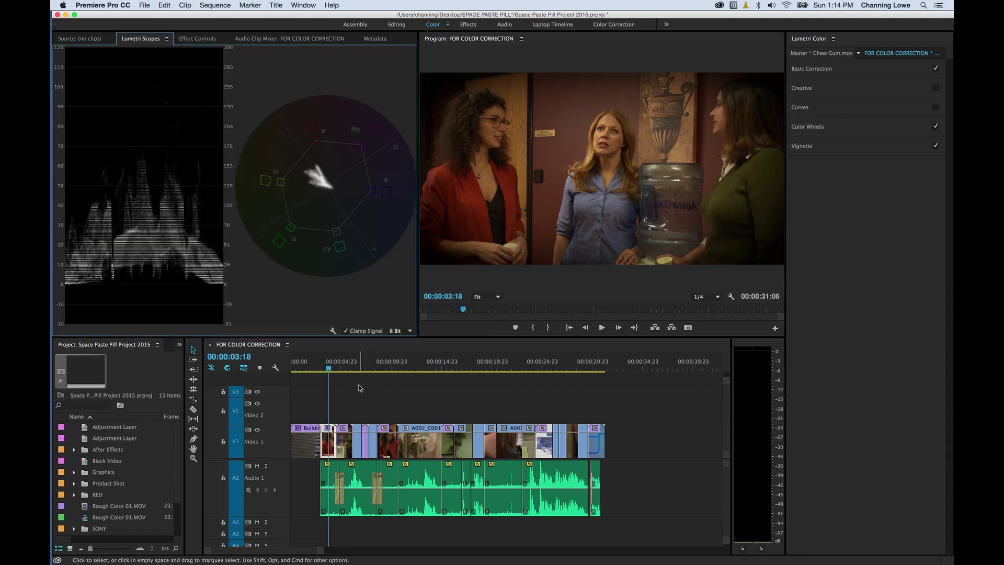
On A002_C001, apply the Blue Day4Nite look, lower its intensity to 82.7, and add a -1.1 vignette.
left_click(427, 367)
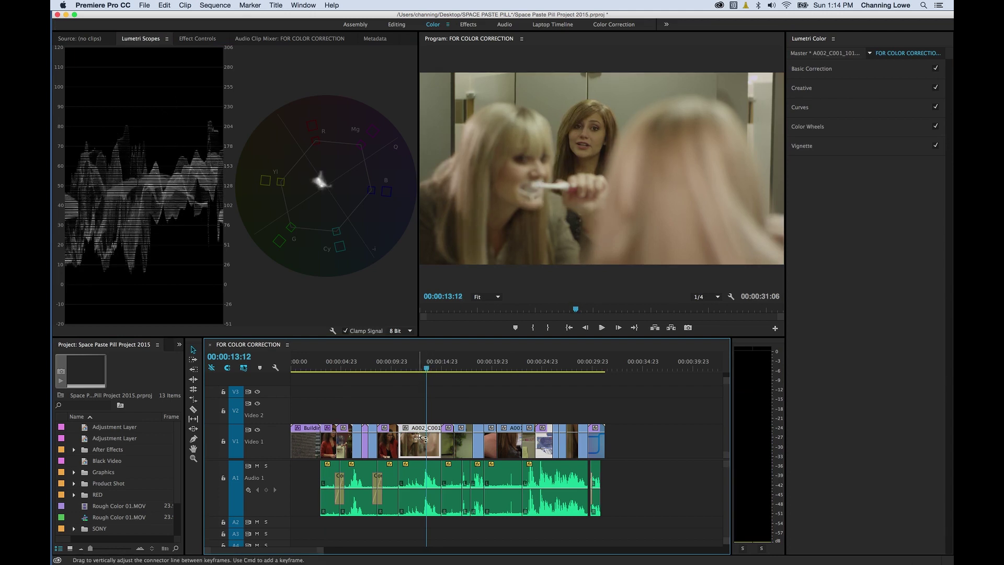
left_click(830, 88)
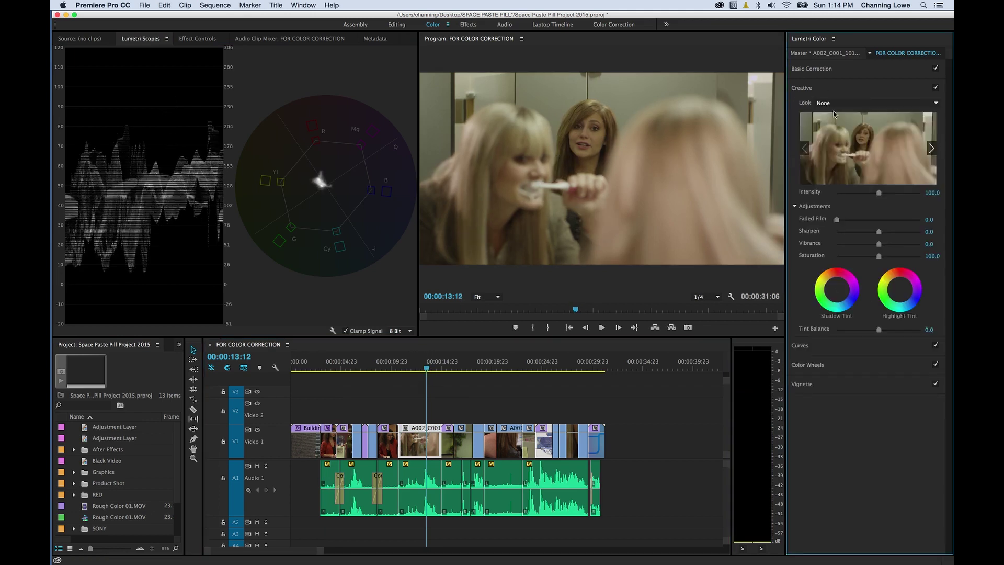
left_click(932, 150)
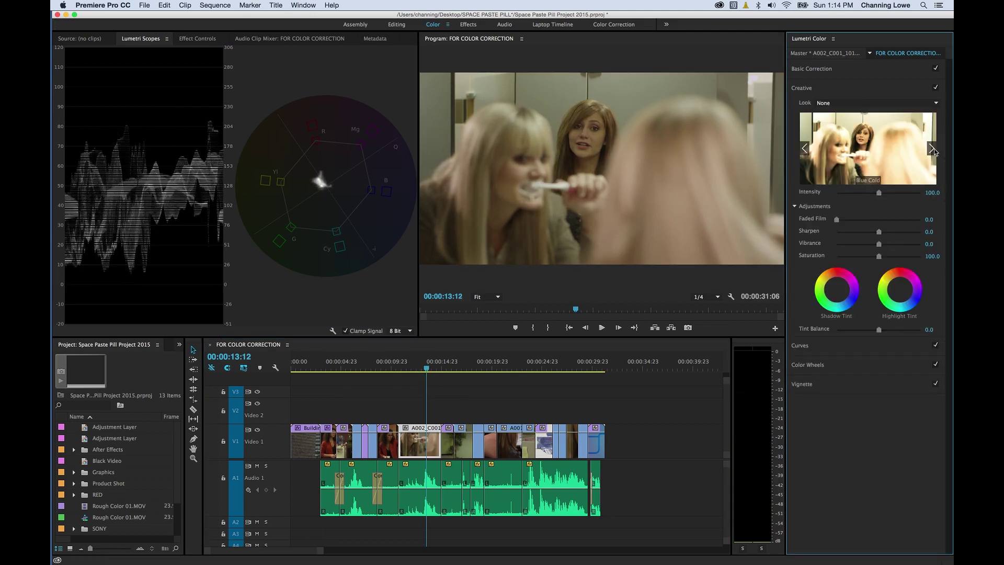
left_click(932, 150)
left_click(932, 150)
left_click(805, 151)
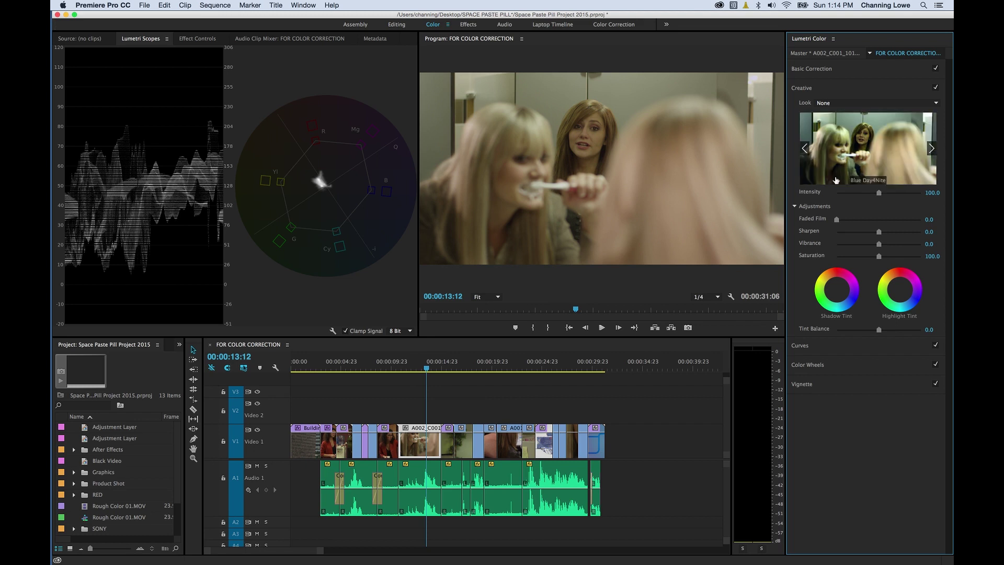
left_click(863, 169)
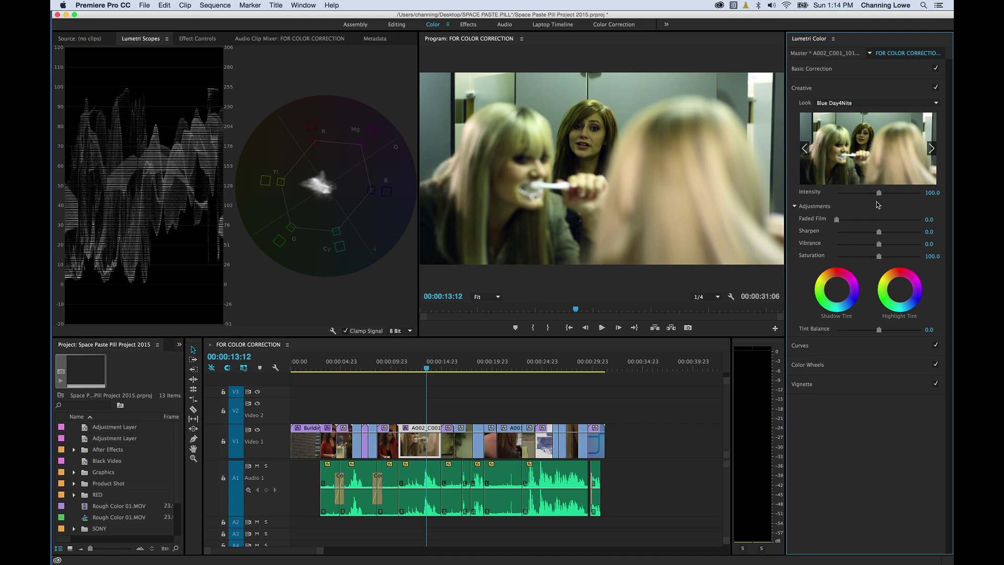
mouse_move(881, 194)
left_mouse_down()
mouse_move(861, 197)
mouse_move(871, 197)
left_mouse_up()
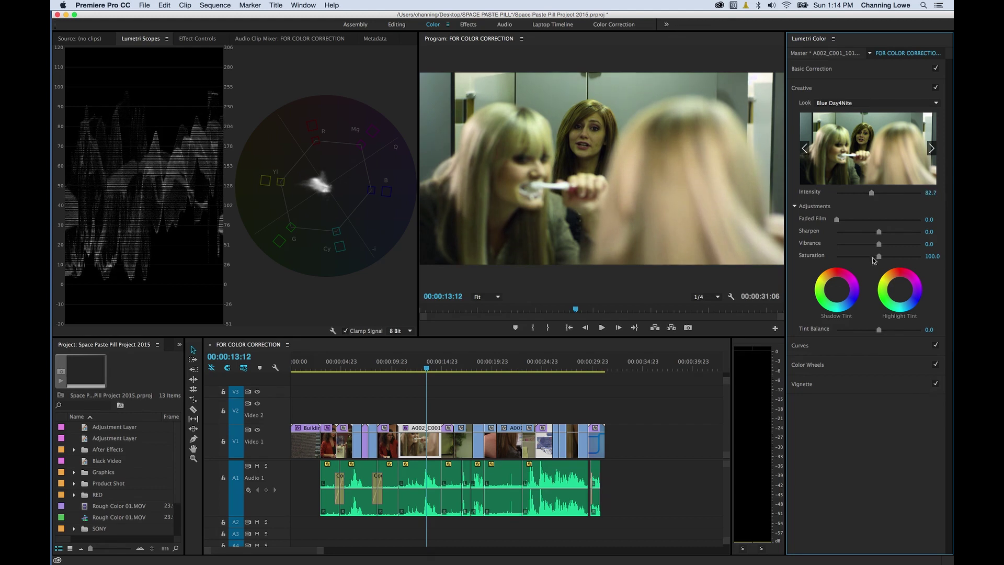
left_click(844, 388)
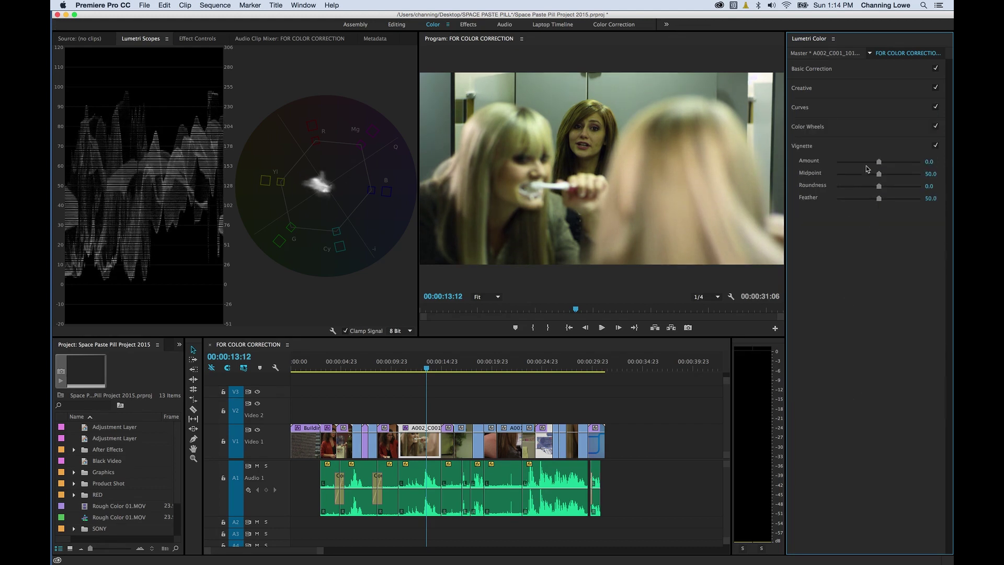
left_click_drag(878, 162, 862, 162)
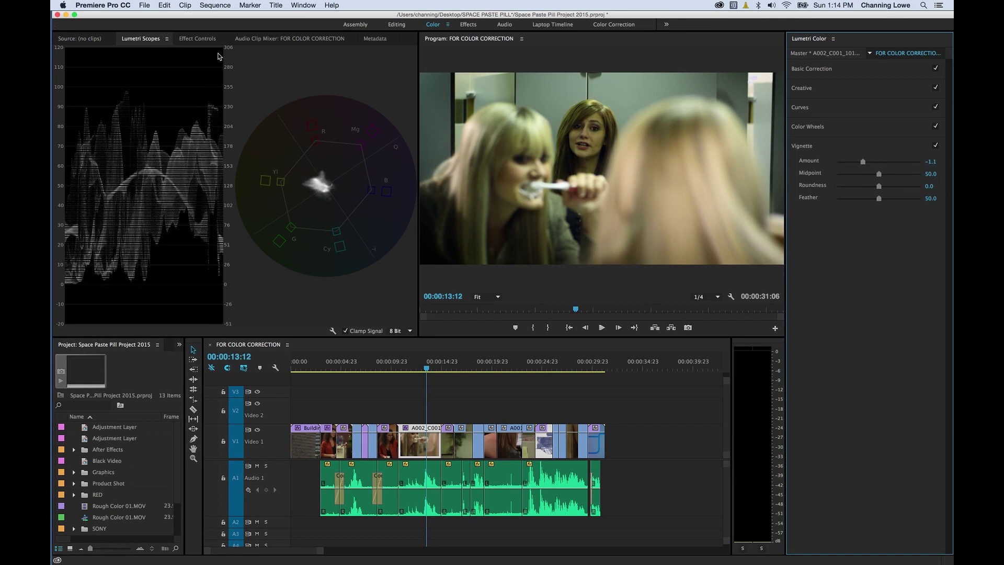
Toggle the clip's Lumetri Color effect off and back on to compare before and after.
left_click(197, 39)
left_click(68, 107)
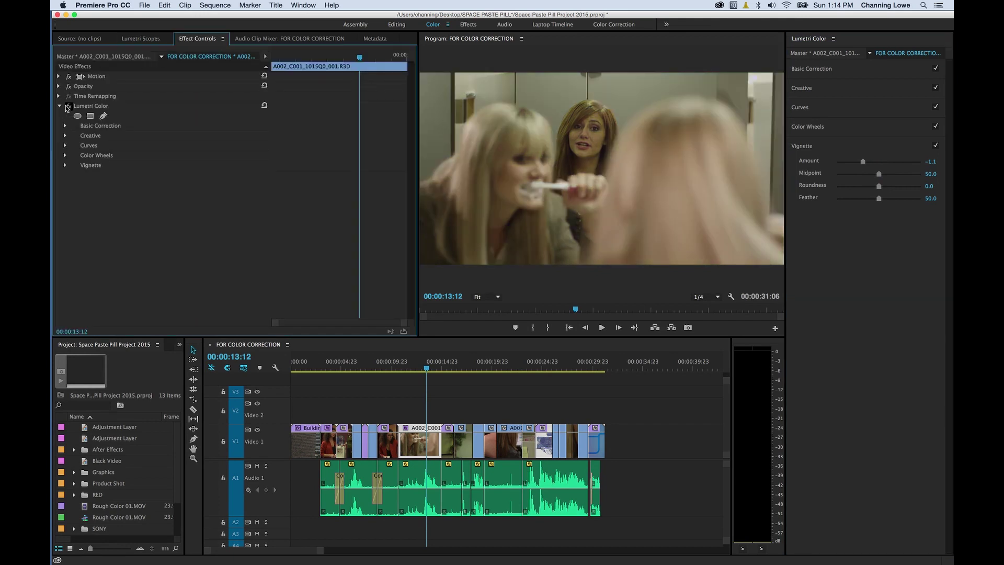
left_click(68, 107)
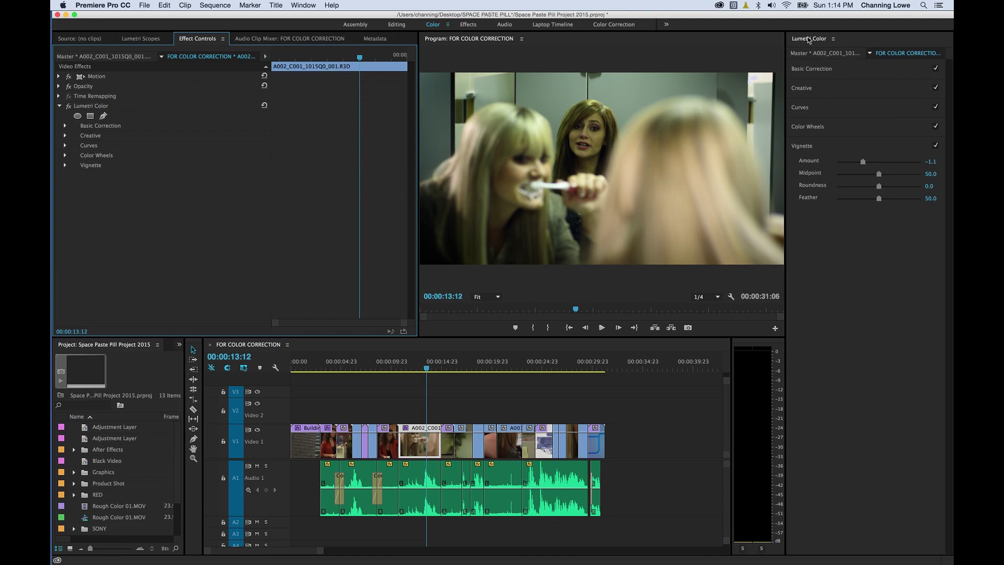
Save the Lumetri grade as a preset named VIGENTTE SOMETHIND.
left_click(833, 39)
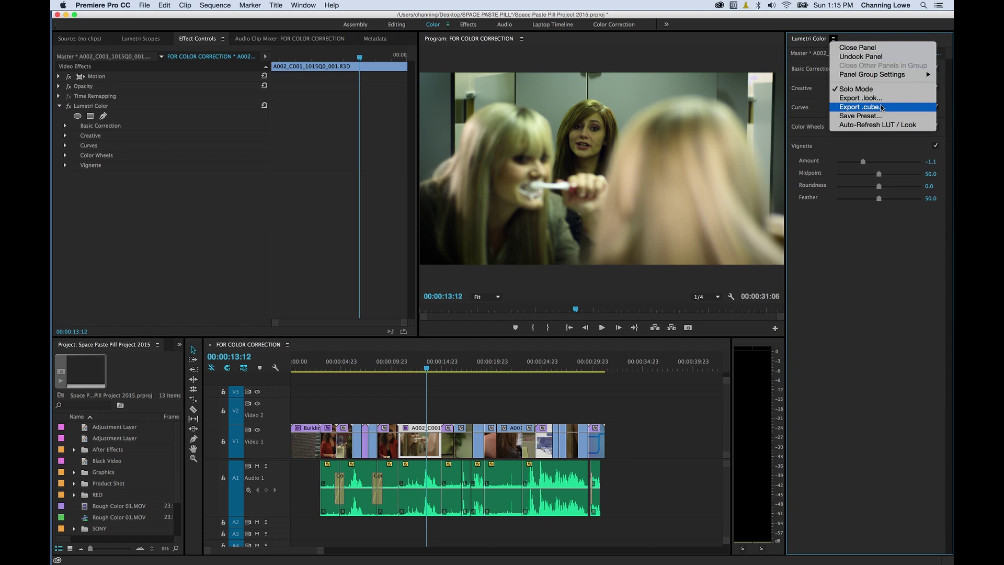
left_click(865, 116)
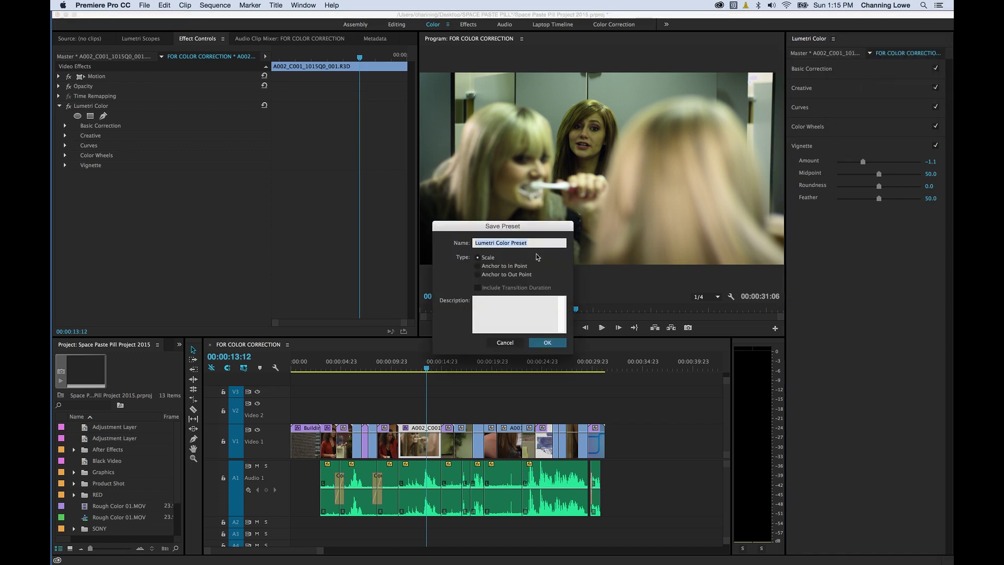
type("VIGENTTE SOMETHIND")
key("Return")
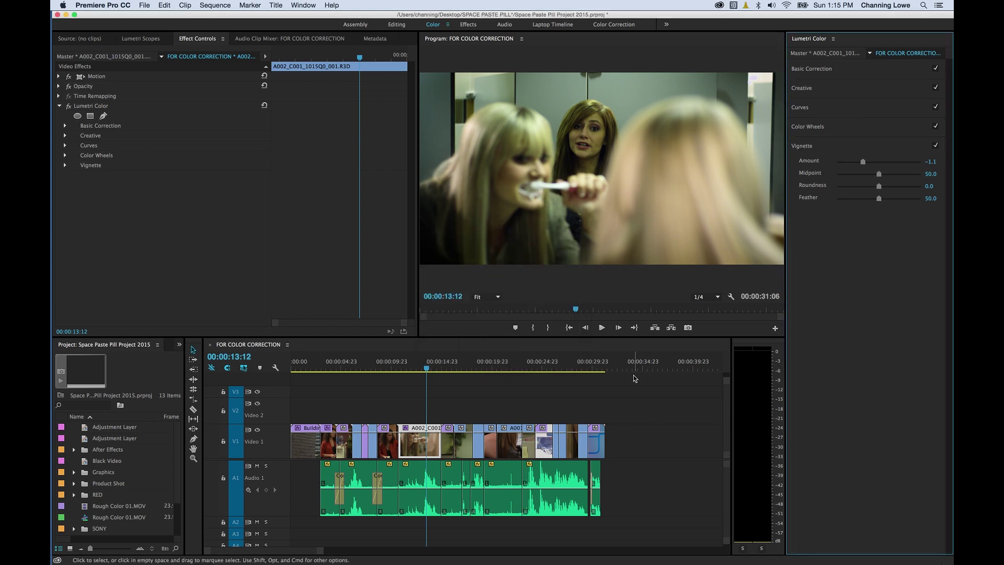
In the Editing workspace, drag the VIGENTTE SOMETHIND preset onto Test Breath.mov.
left_click(397, 24)
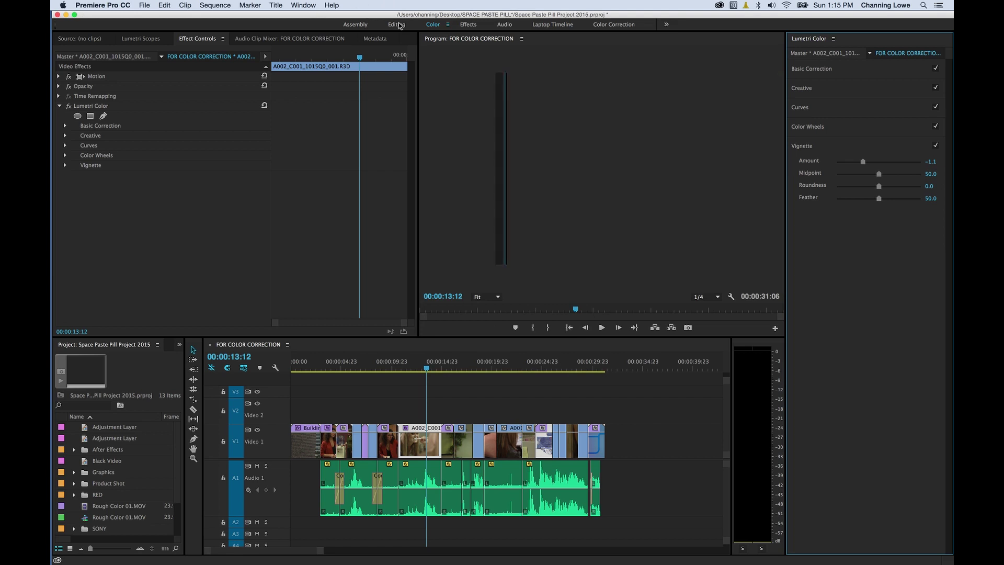
left_click(601, 364)
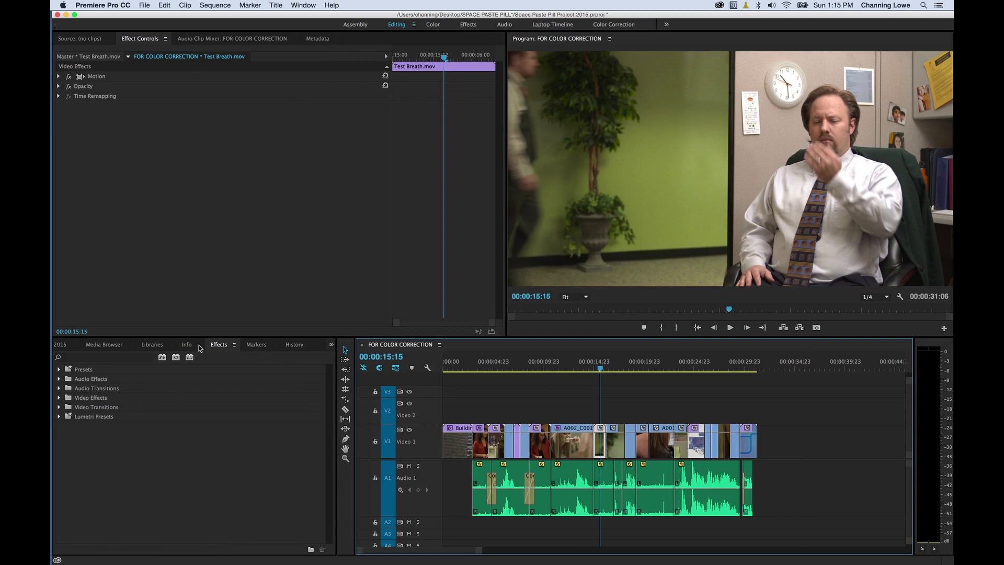
left_click(59, 369)
left_click(85, 389)
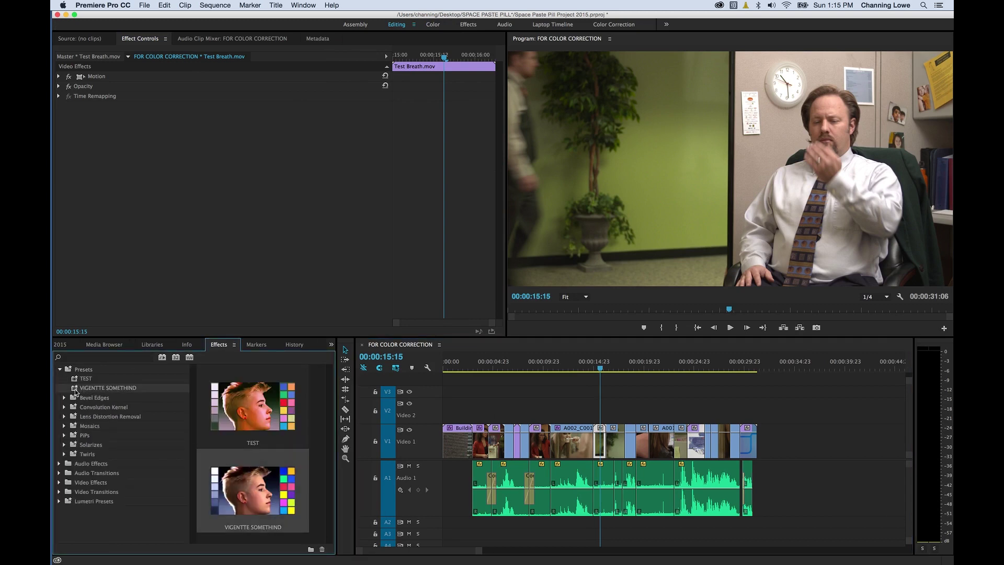
left_click_drag(100, 391, 601, 430)
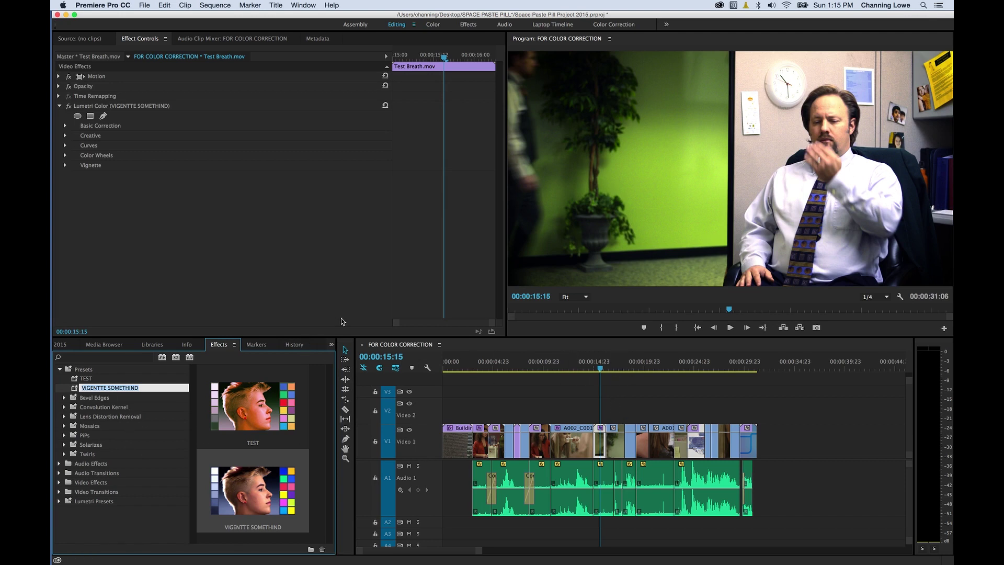
left_click(149, 344)
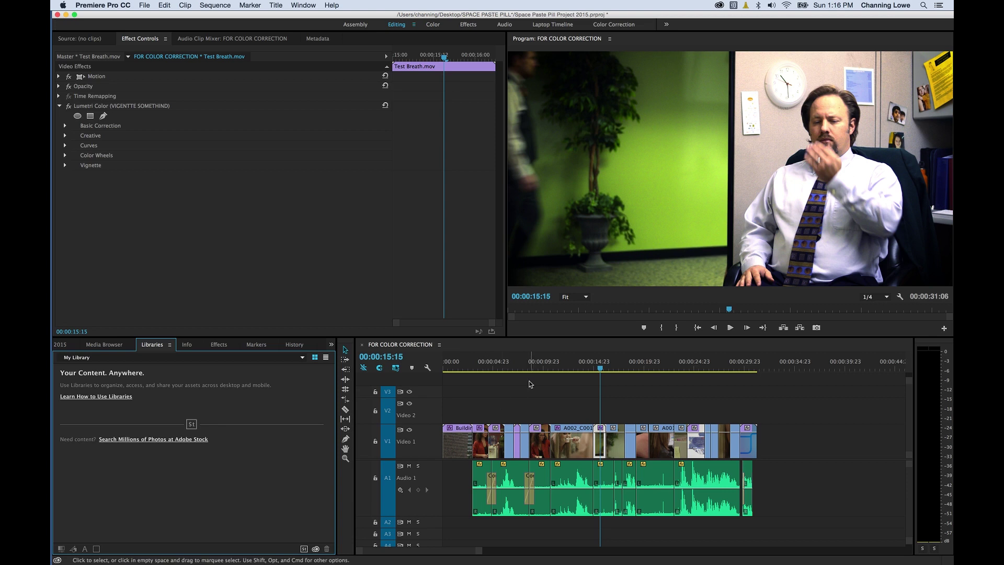
left_click(334, 272)
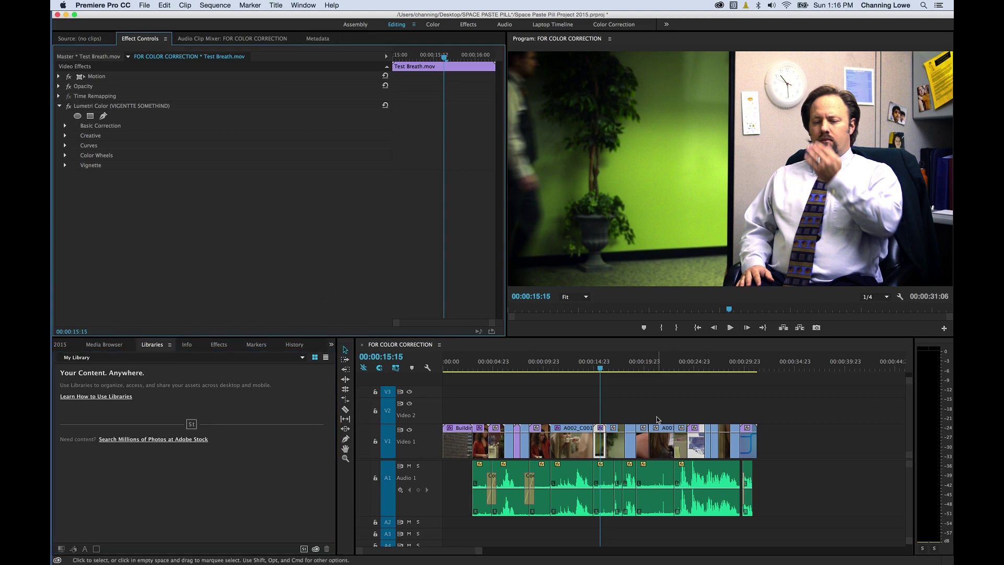